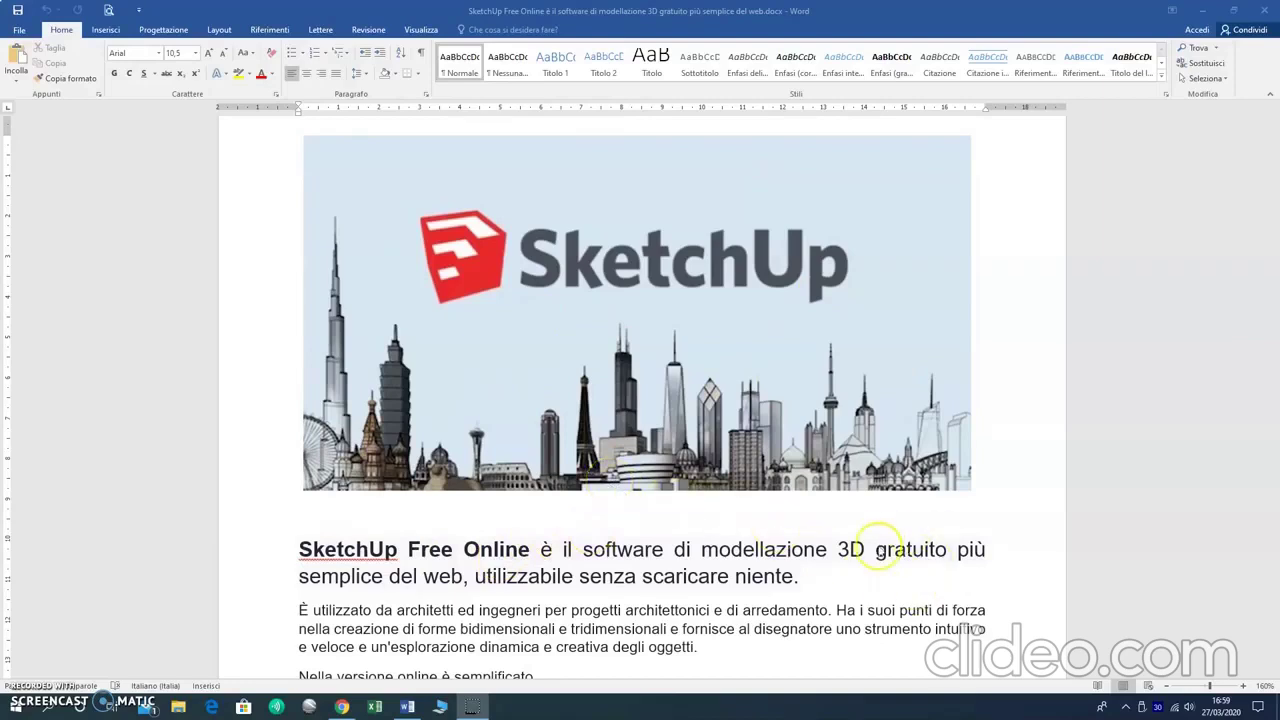
- Scroll the Word SketchUp Free tutorial down to the 'Creare nuovo' screenshot
scroll(580, 487, "down", 4)
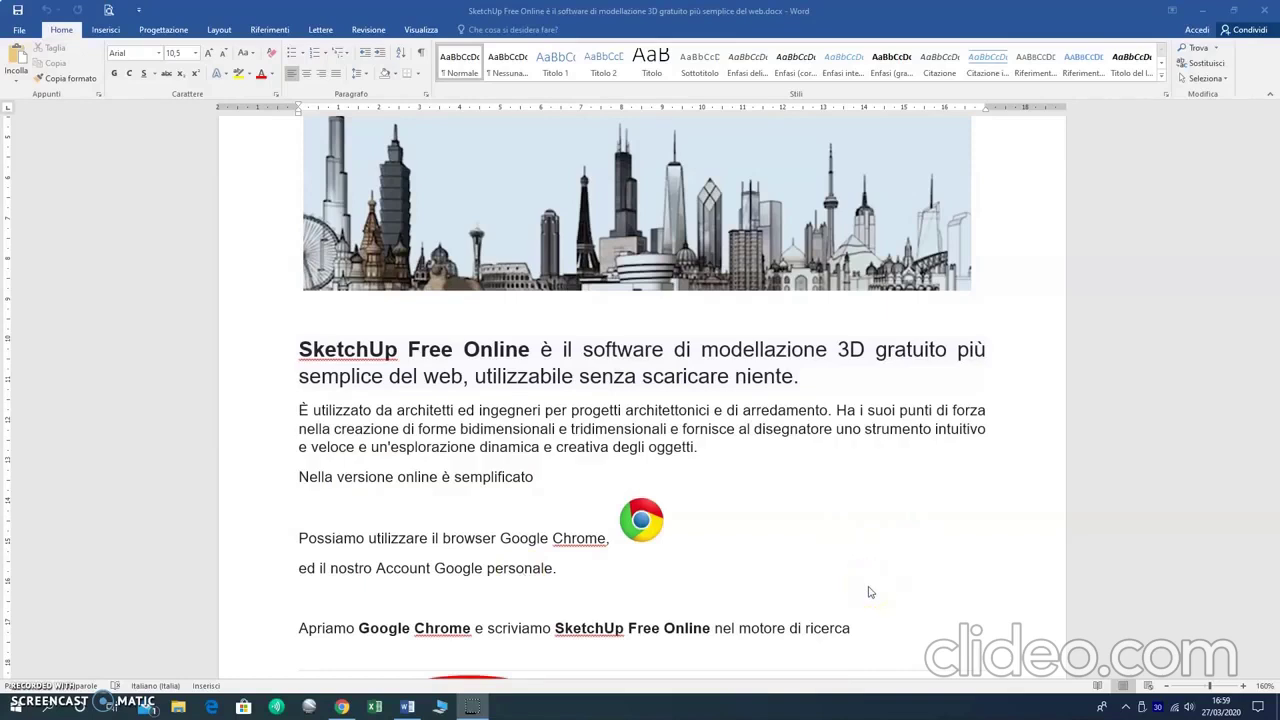
scroll(866, 580, "down", 3)
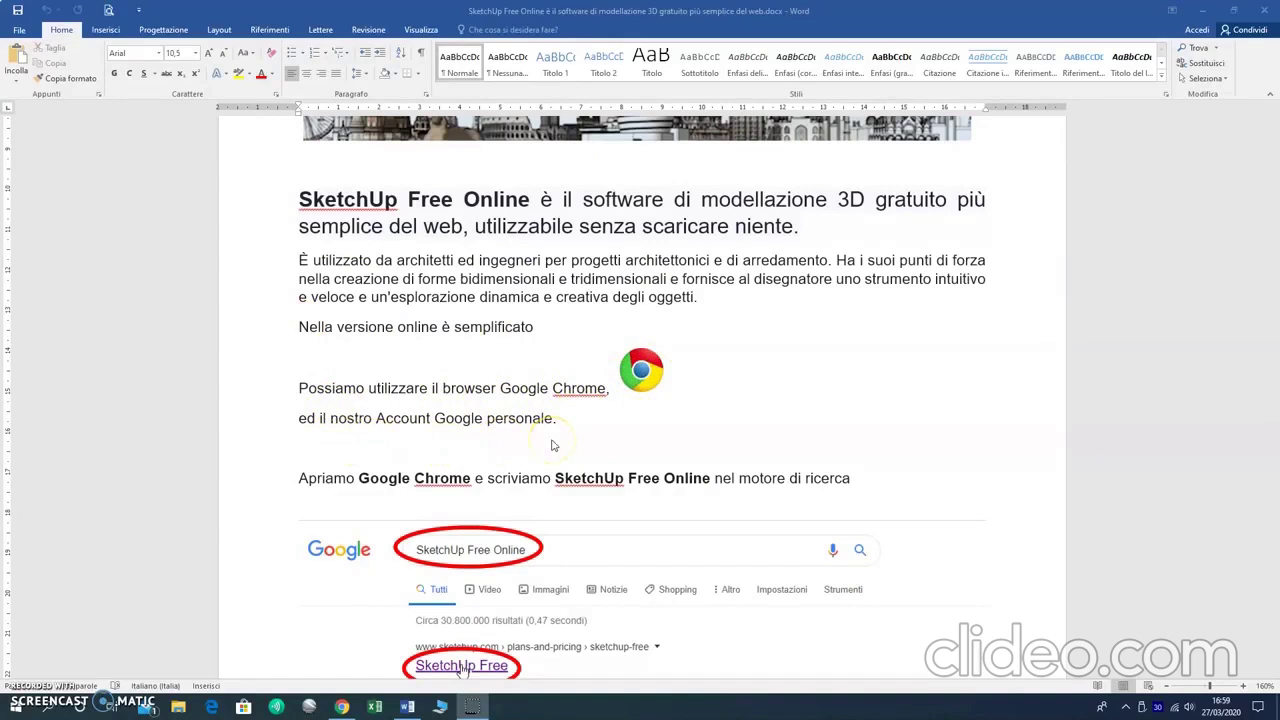
scroll(552, 445, "down", 3)
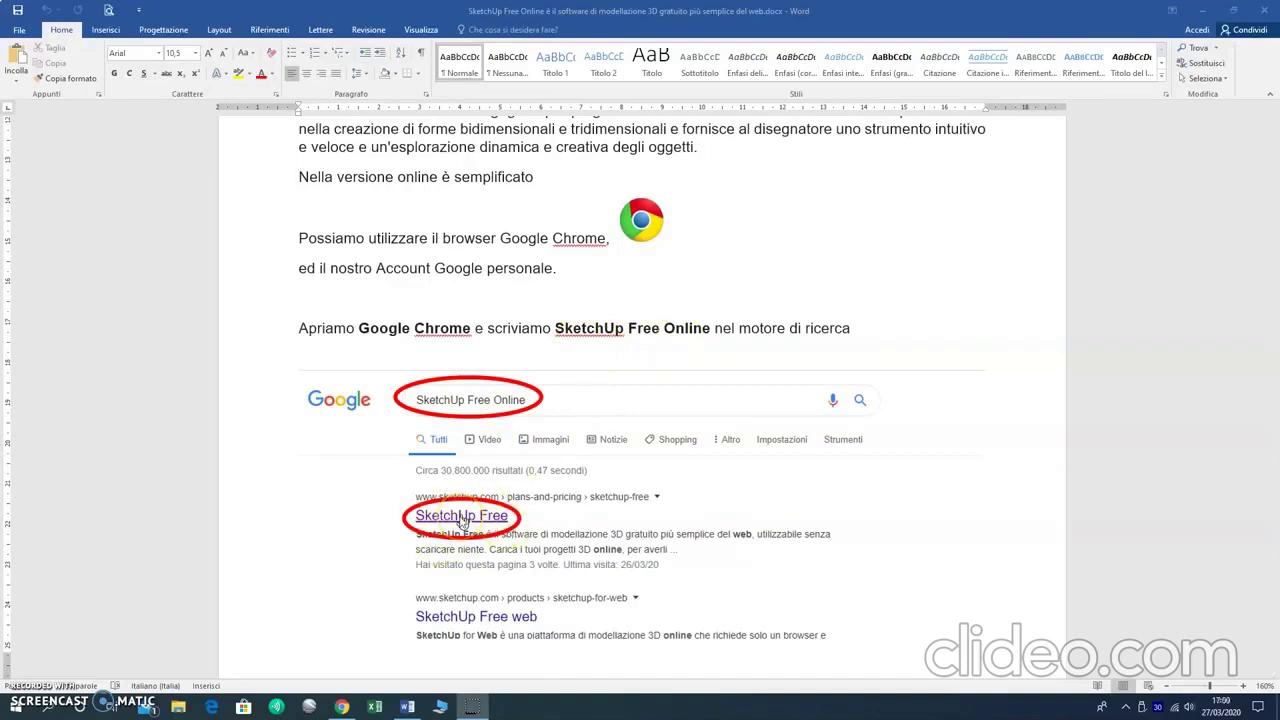
scroll(462, 521, "down", 3)
scroll(462, 521, "down", 4)
scroll(462, 521, "down", 2)
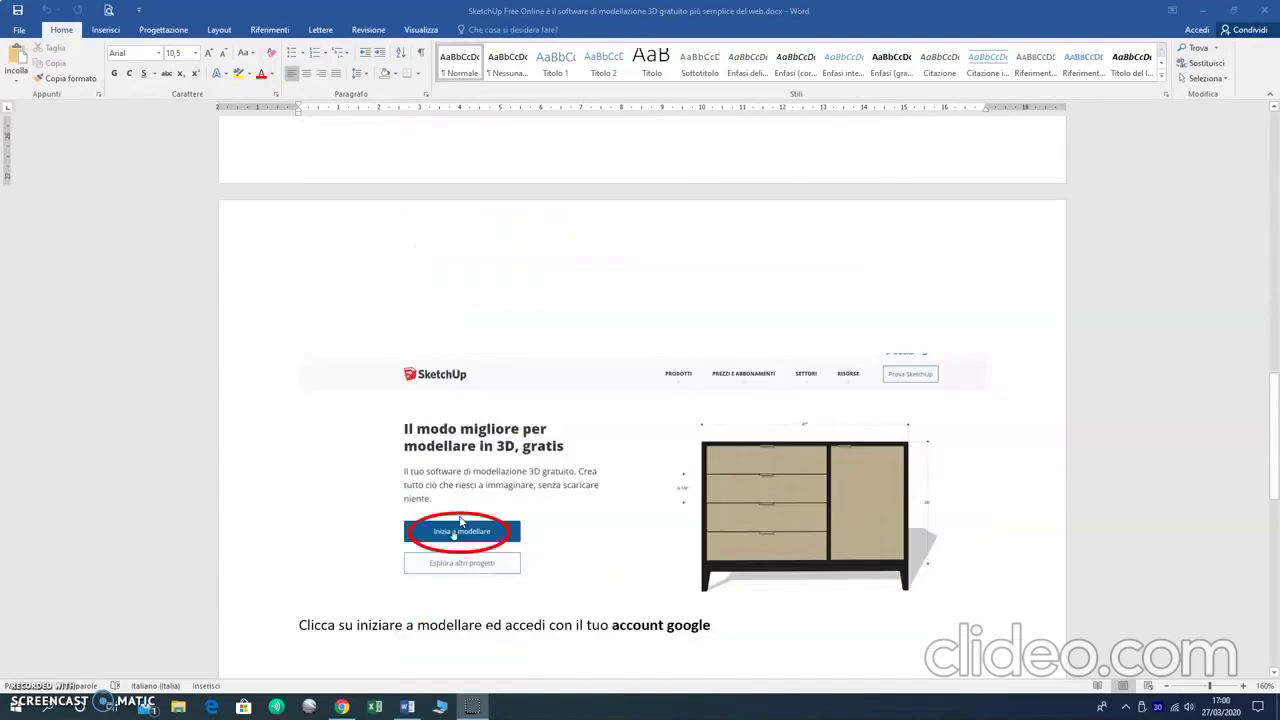
scroll(463, 521, "down", 3)
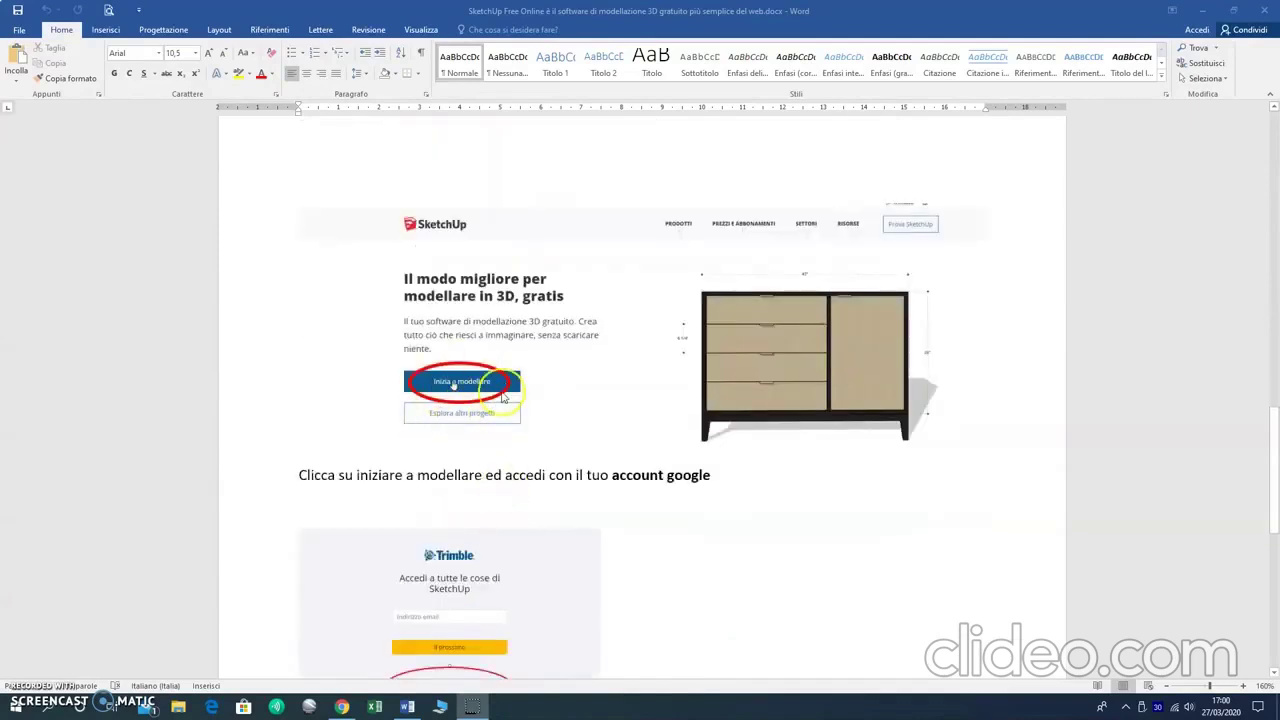
scroll(504, 398, "down", 3)
scroll(504, 398, "down", 1)
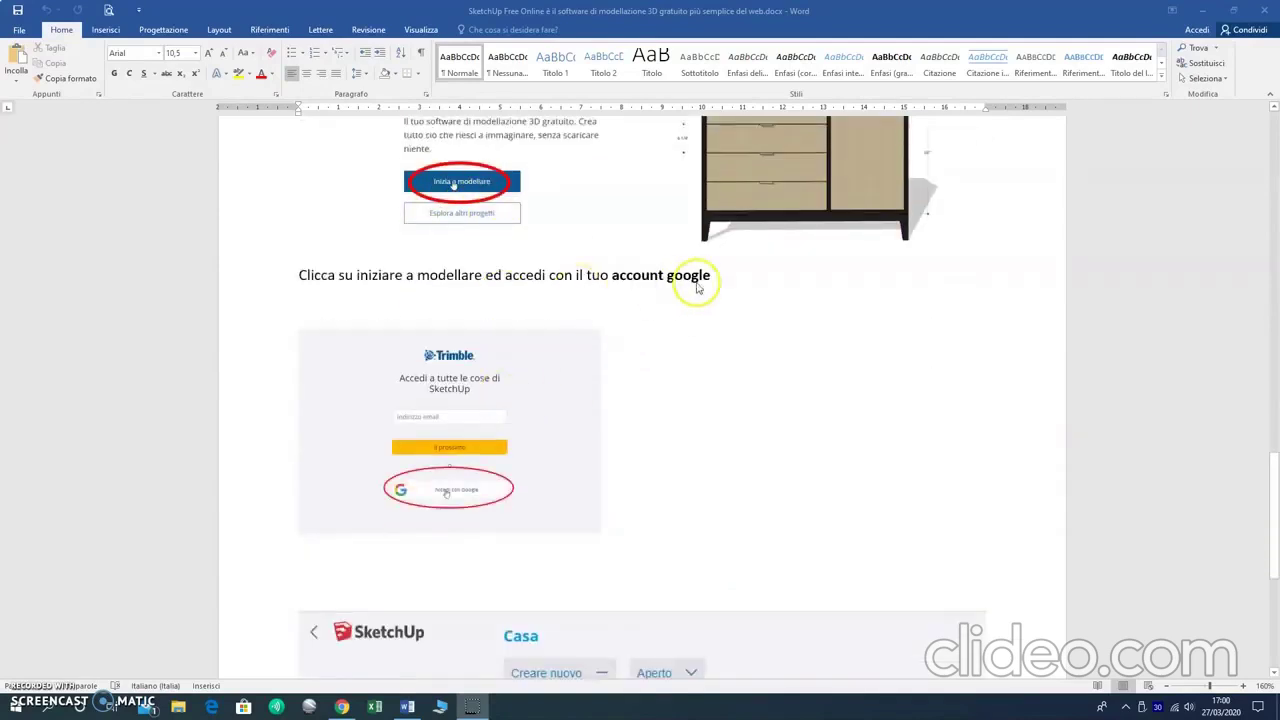
scroll(480, 488, "down", 1)
scroll(490, 470, "down", 4)
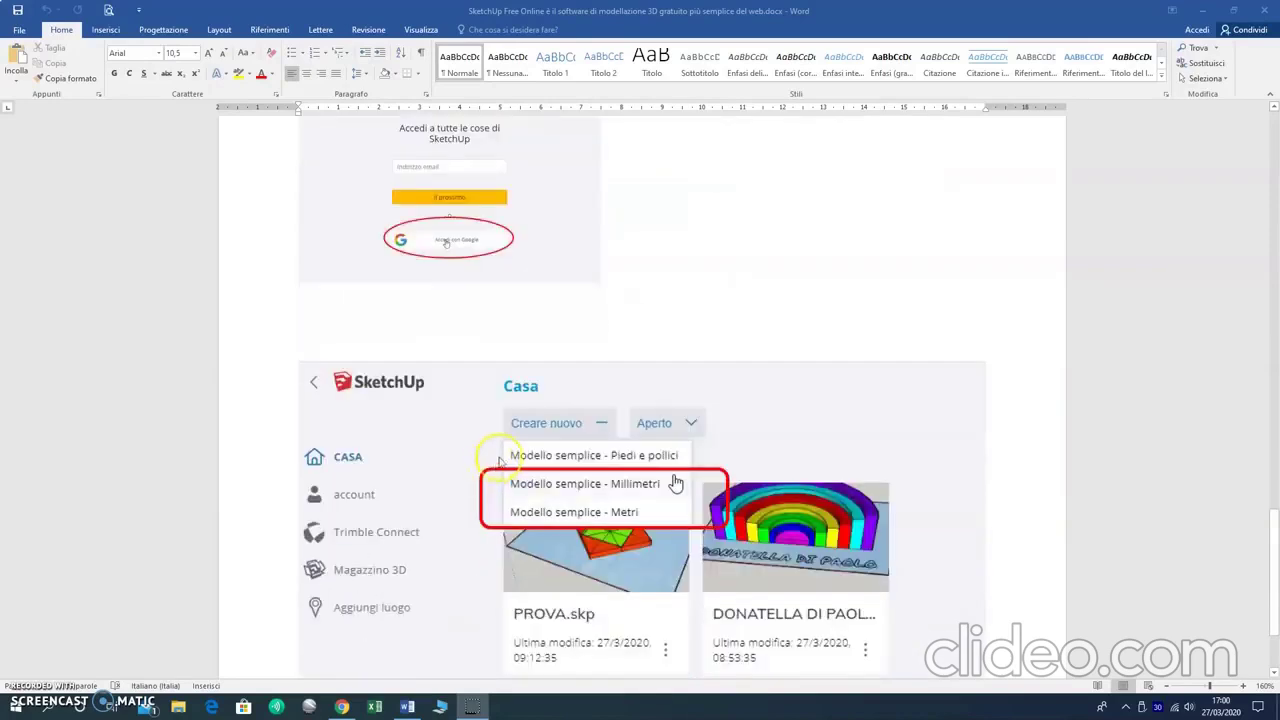
scroll(488, 445, "down", 3)
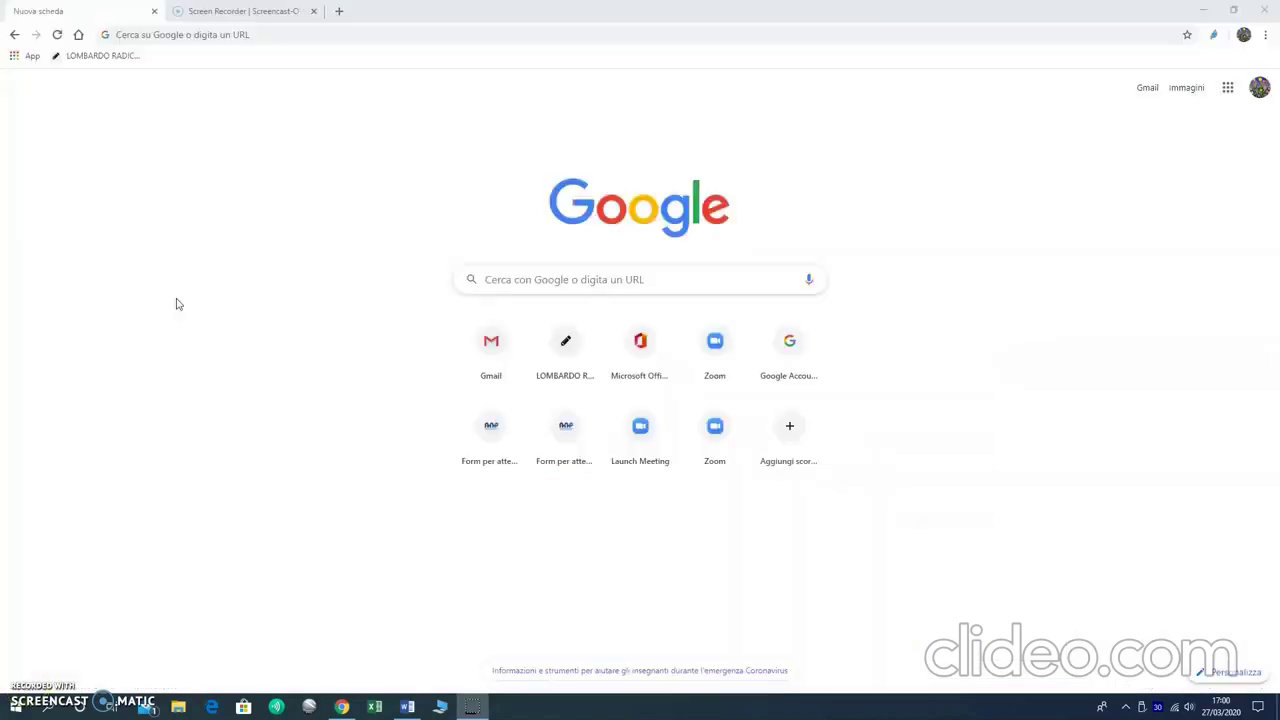
- Search Google for 'sketchup free on line' and open the SketchUp Free result page
left_click(540, 283)
type("sketchup free on line")
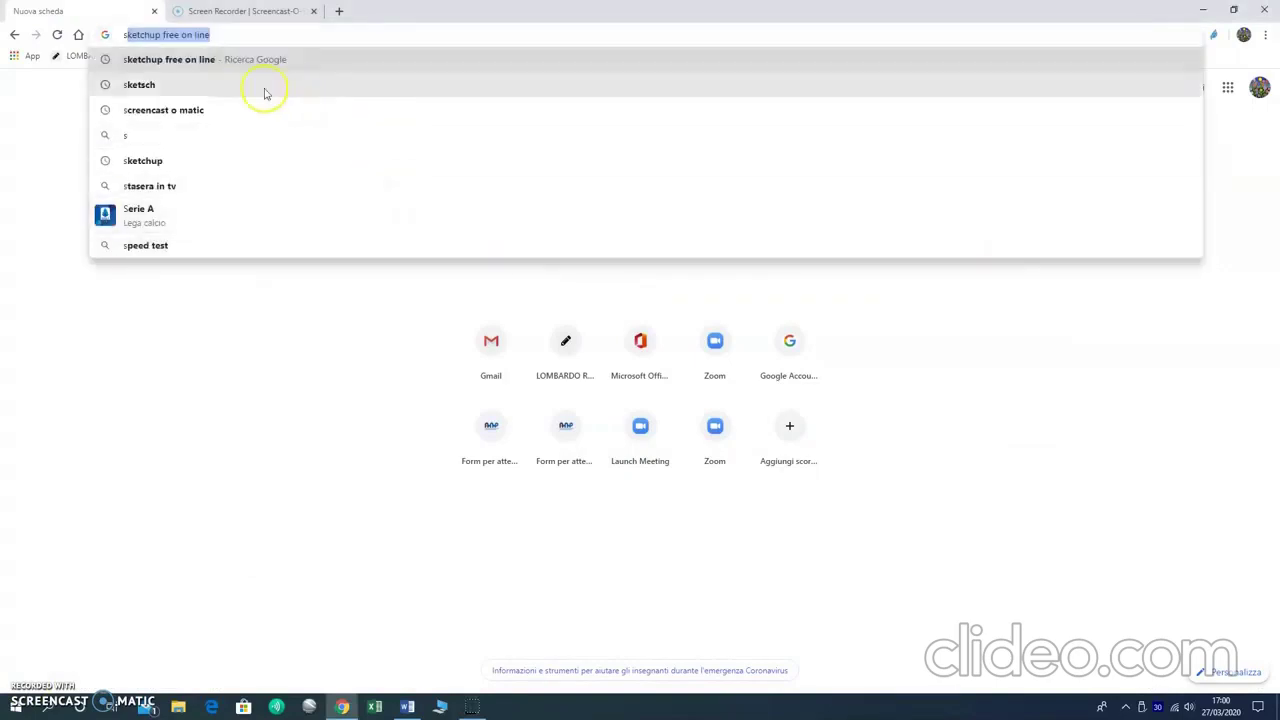
left_click(165, 58)
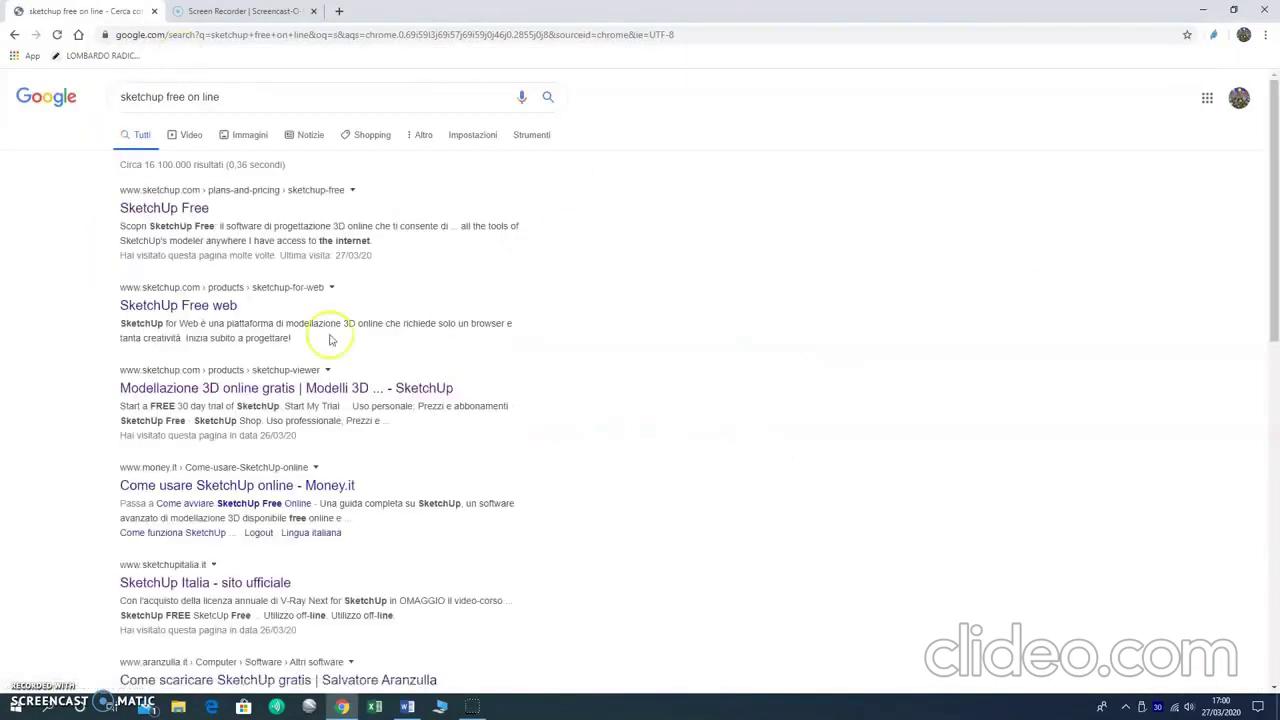
left_click(165, 210)
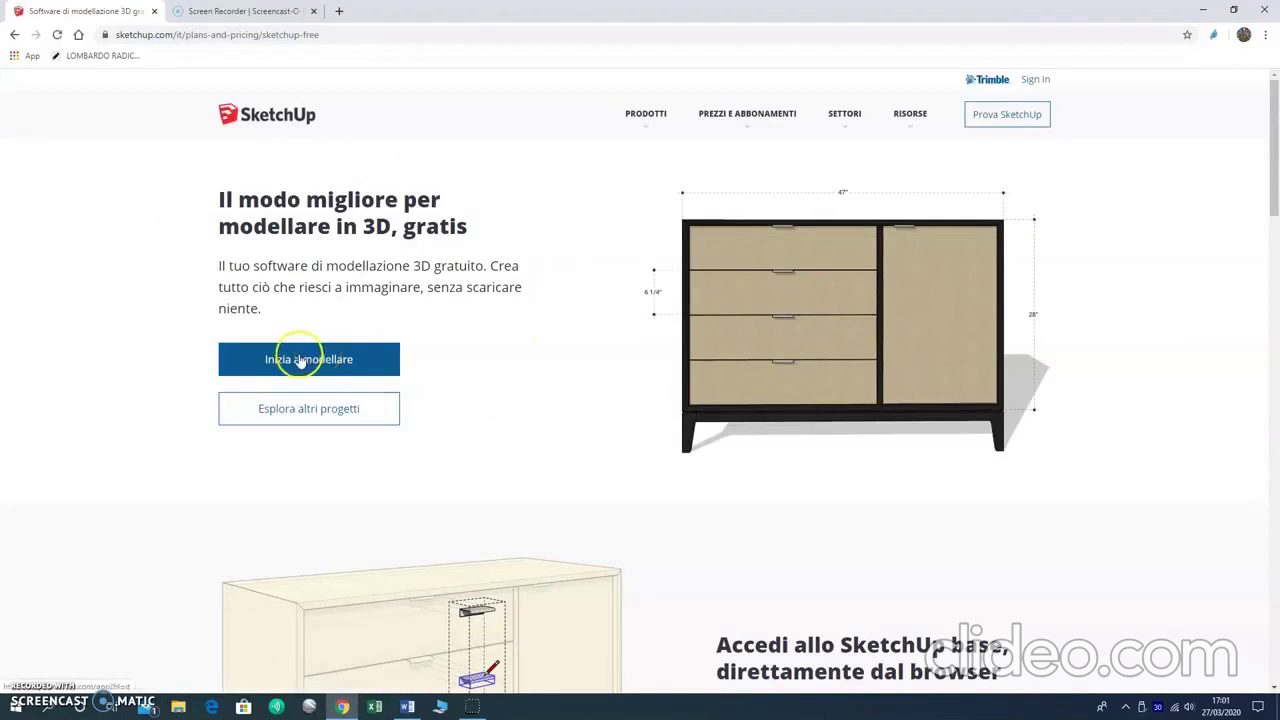
- Start modelling, translate the sign-in page into Italian, and sign in with the first Google account
left_click(308, 358)
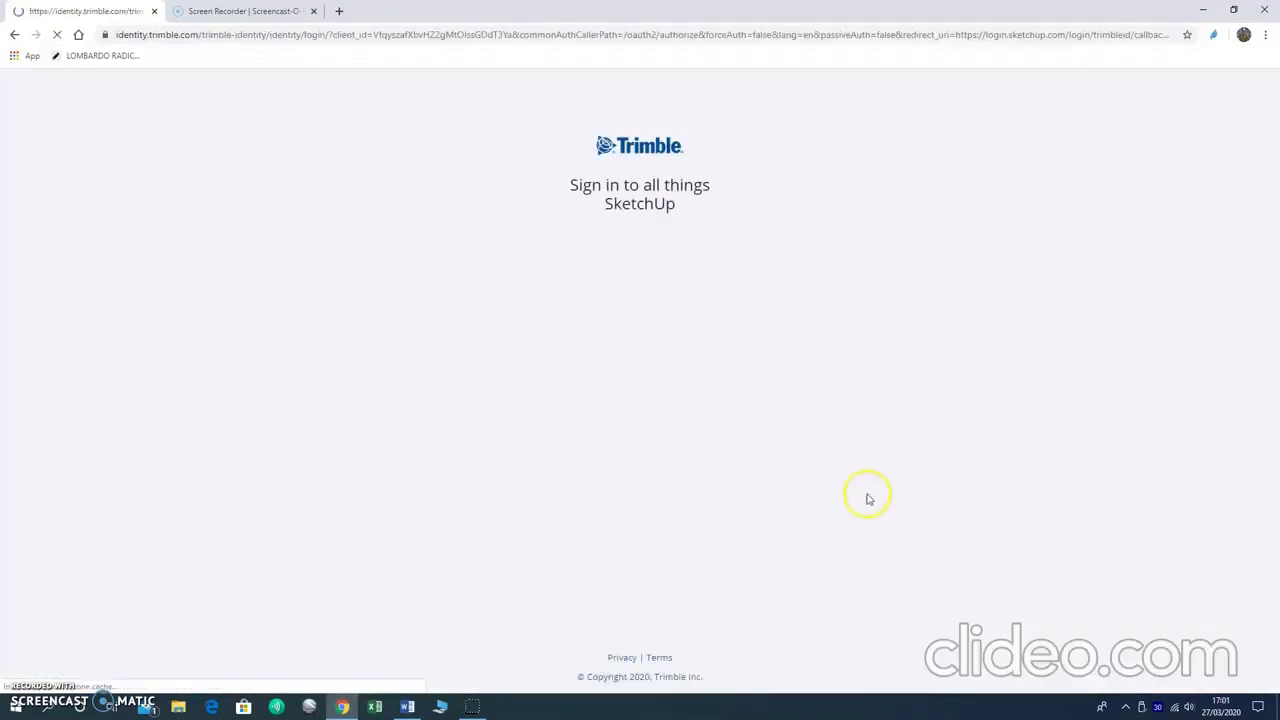
left_click(1160, 113)
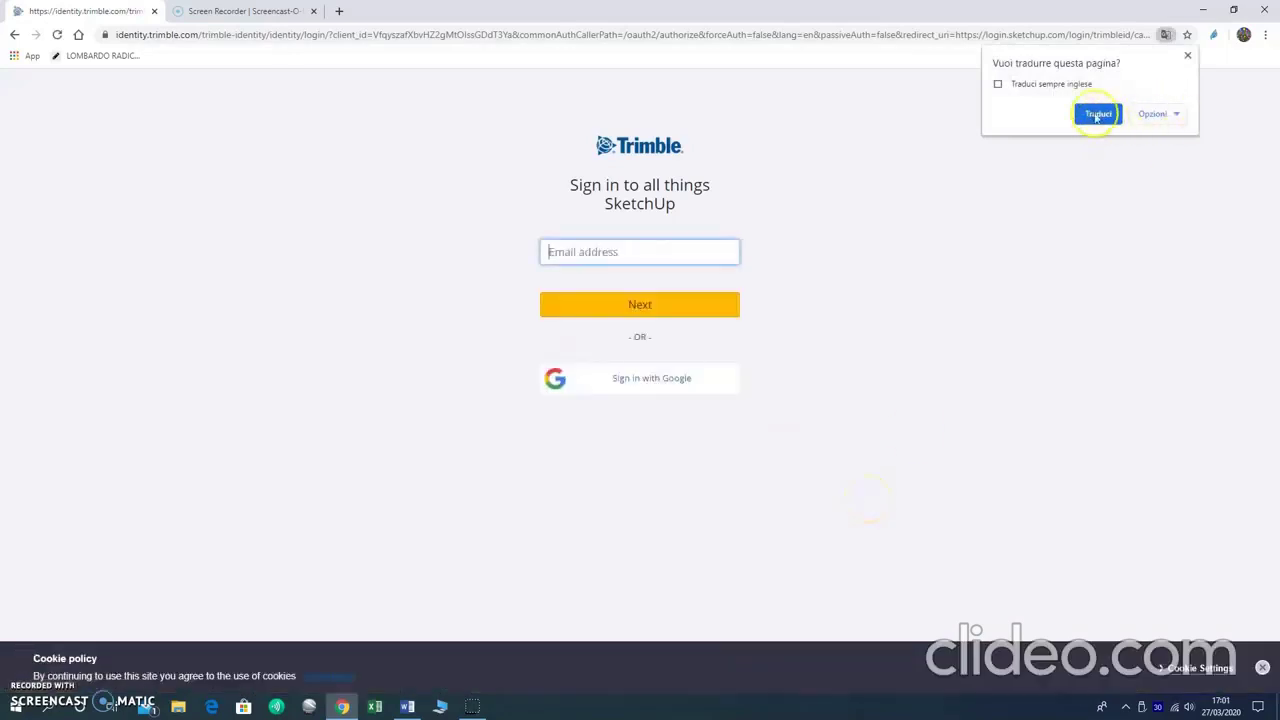
left_click(1097, 113)
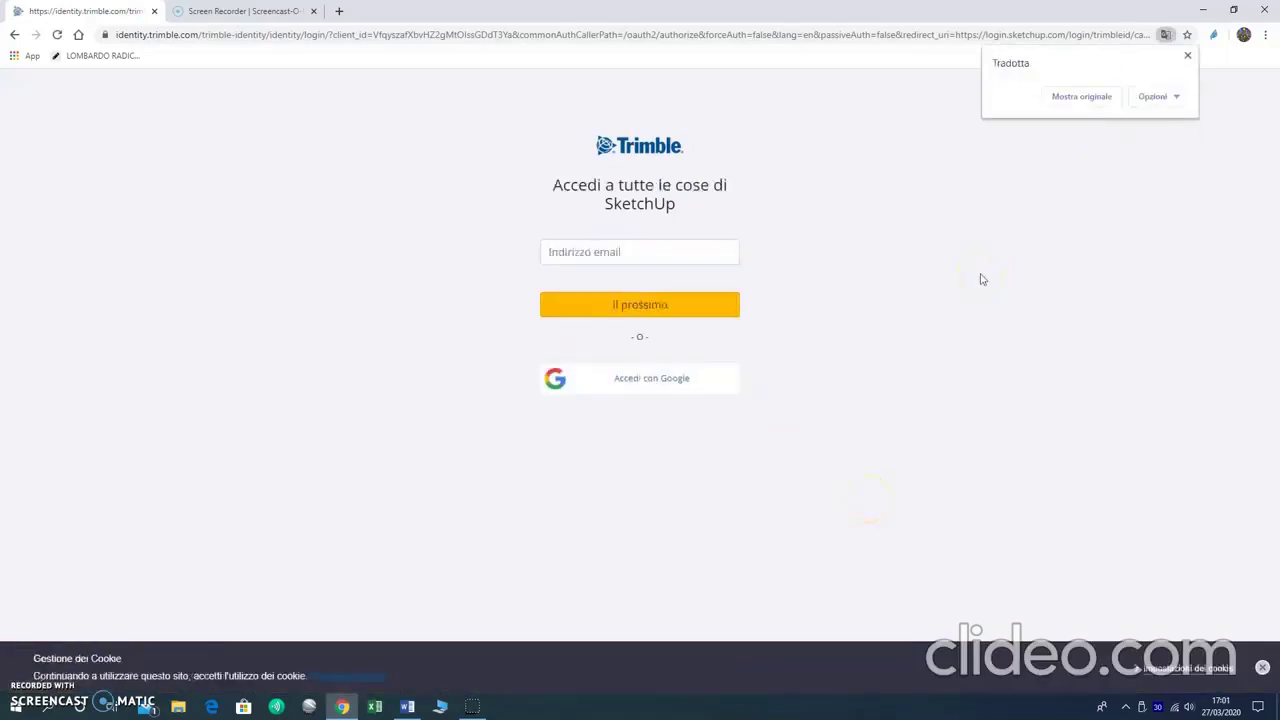
left_click(646, 379)
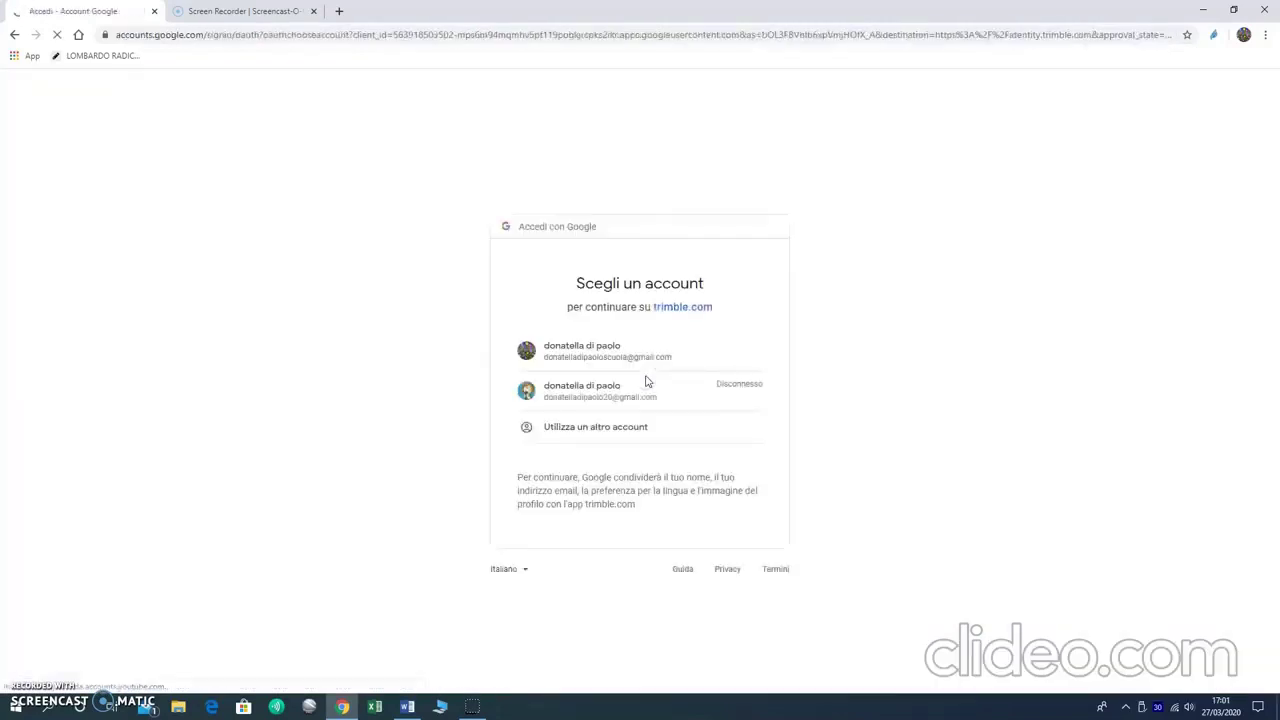
left_click(595, 358)
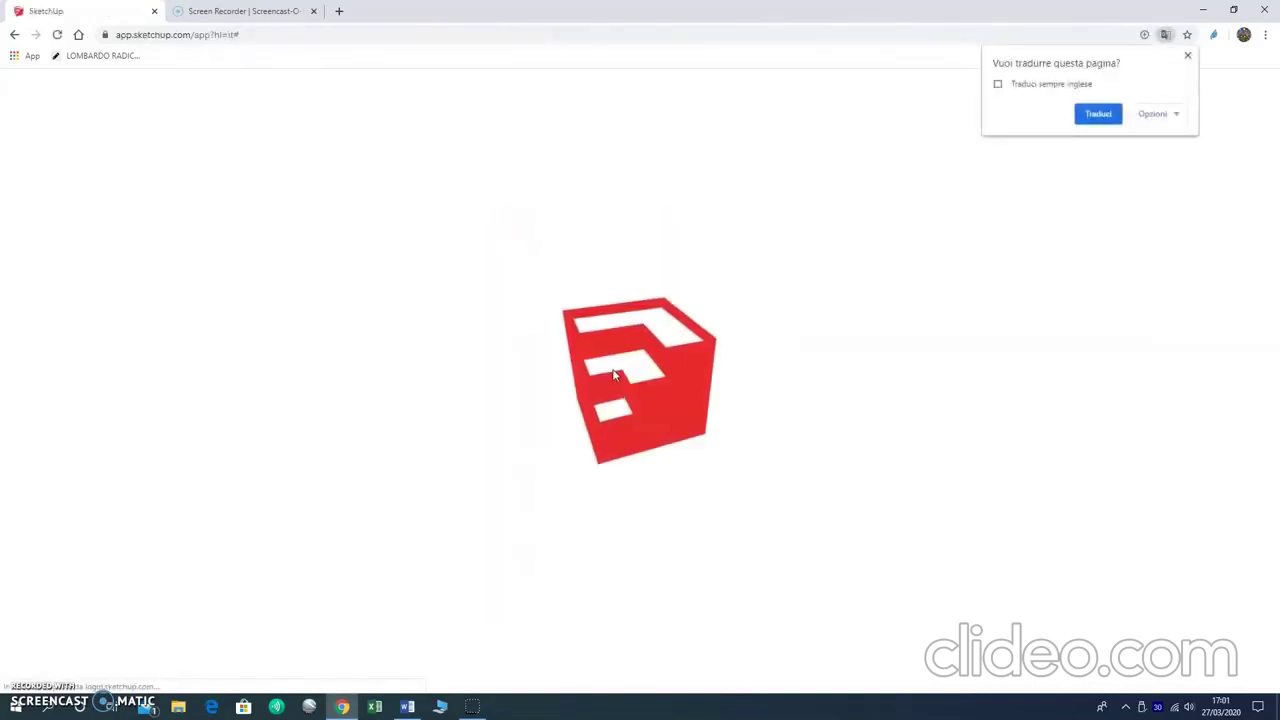
- Translate the app page and create a new model from Modello semplice - Millimetri
left_click(1097, 113)
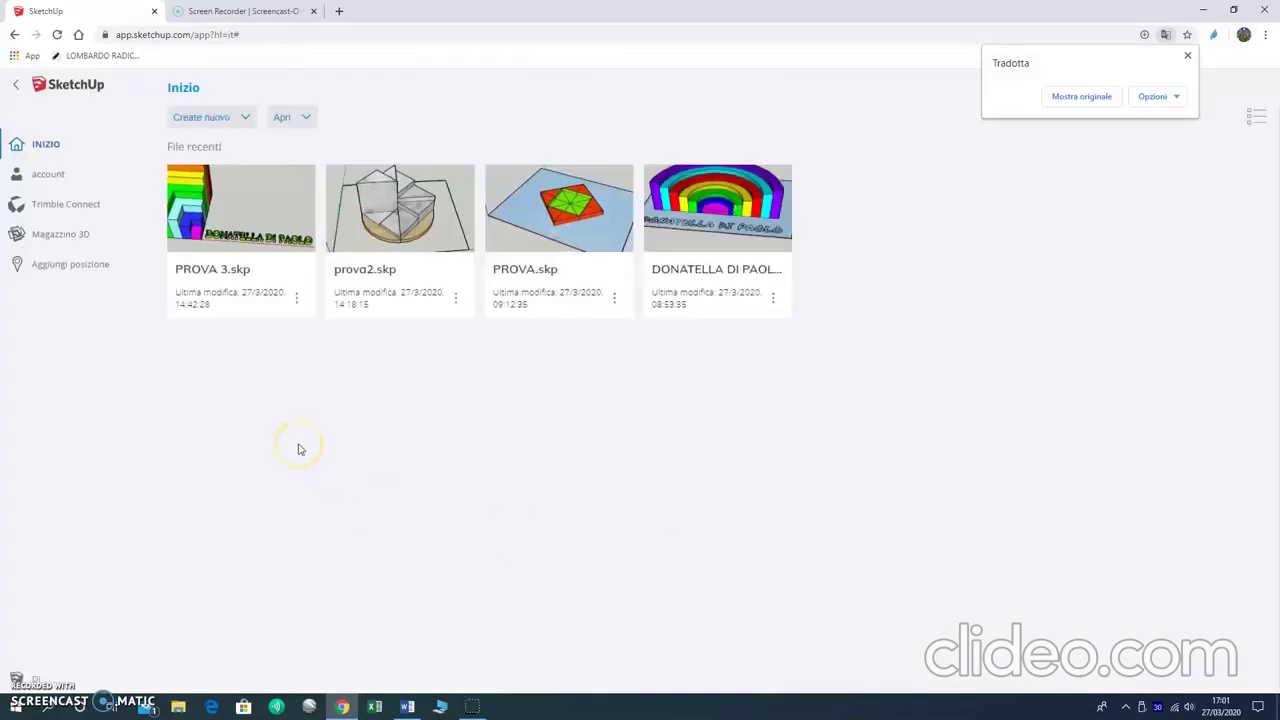
left_click(208, 120)
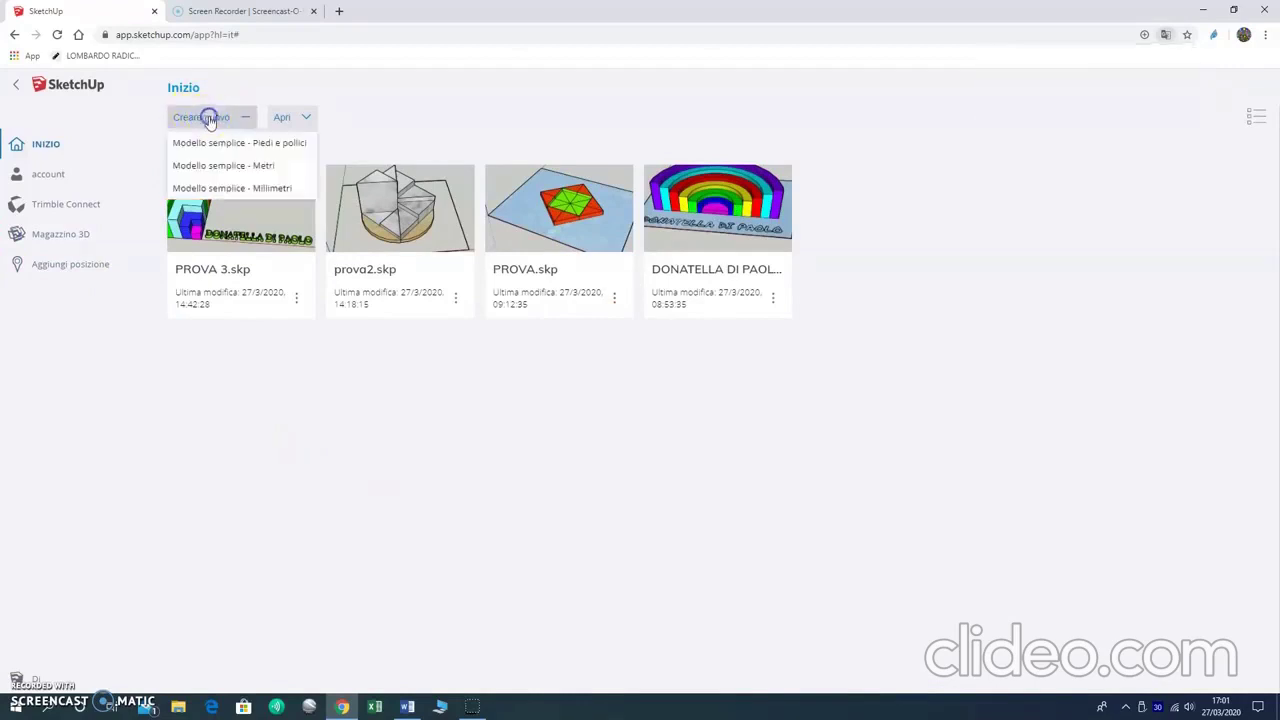
left_click(235, 190)
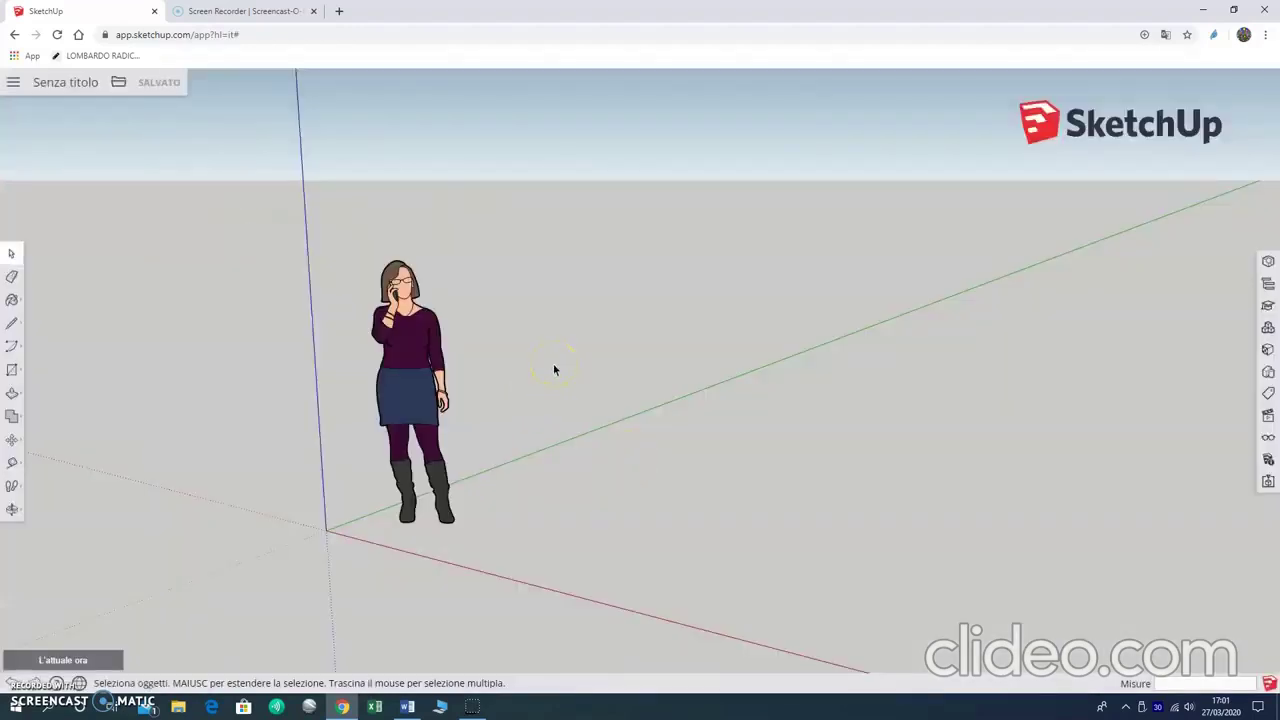
- Focus the empty canvas and activate the Line (pencil) tool from the left toolbar
left_click(632, 406)
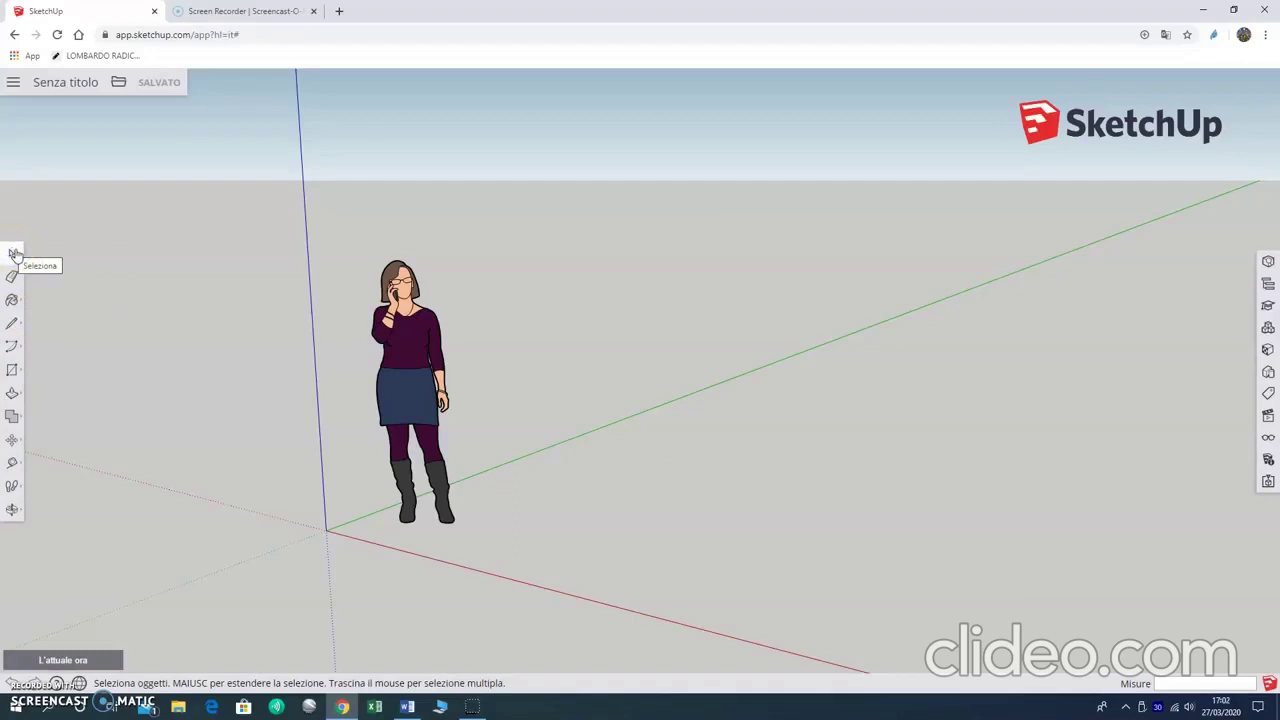
left_click(519, 310)
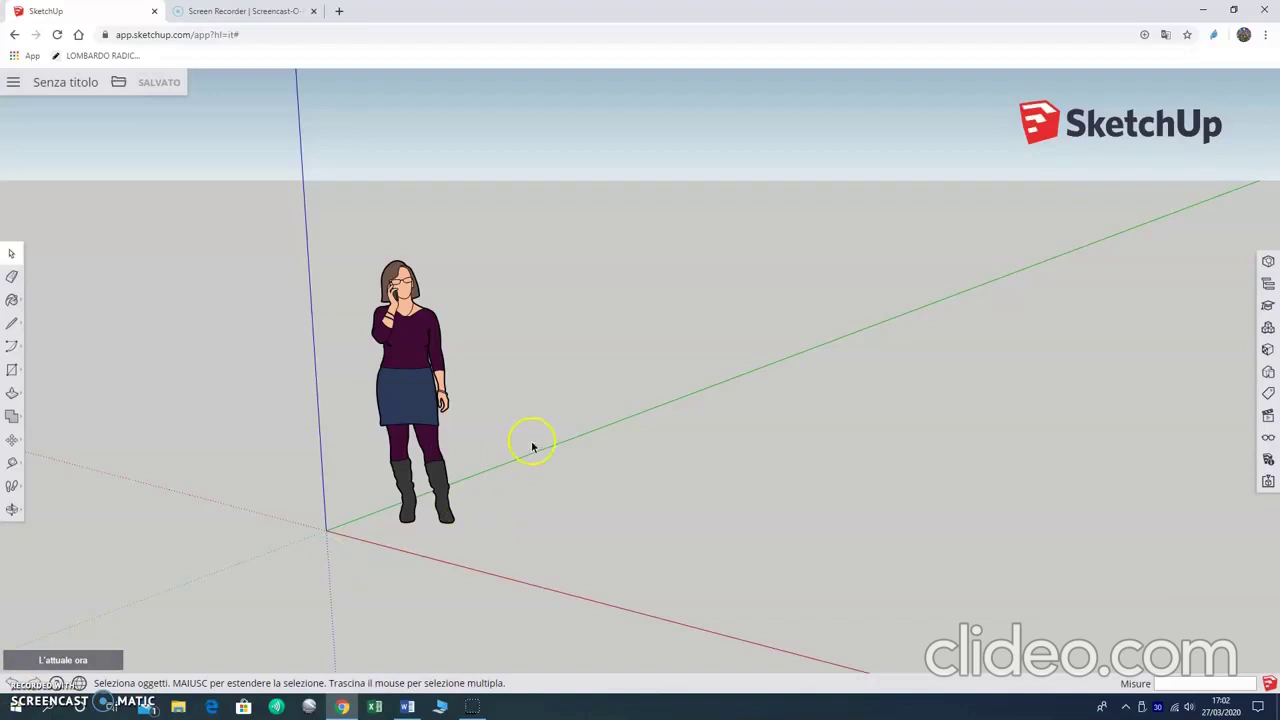
left_click(12, 322)
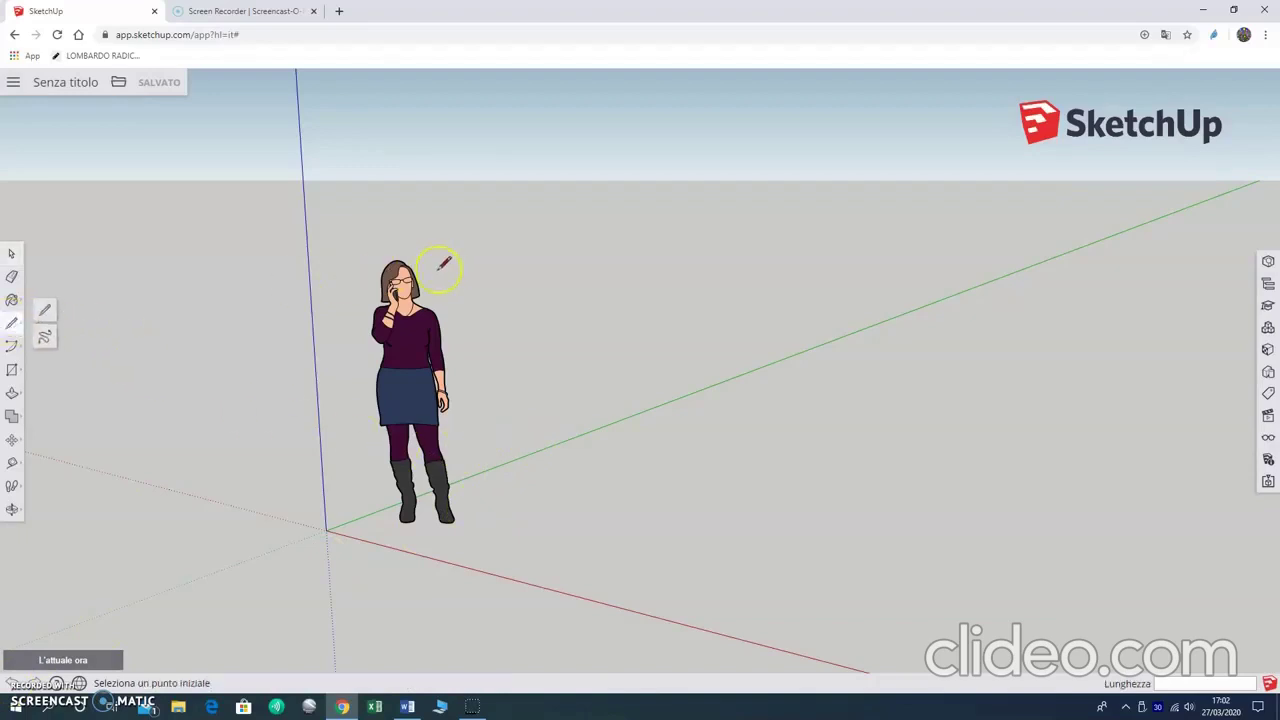
mouse_move(586, 431)
left_mouse_down()
mouse_move(671, 329)
mouse_move(928, 330)
left_mouse_up()
left_click(950, 404)
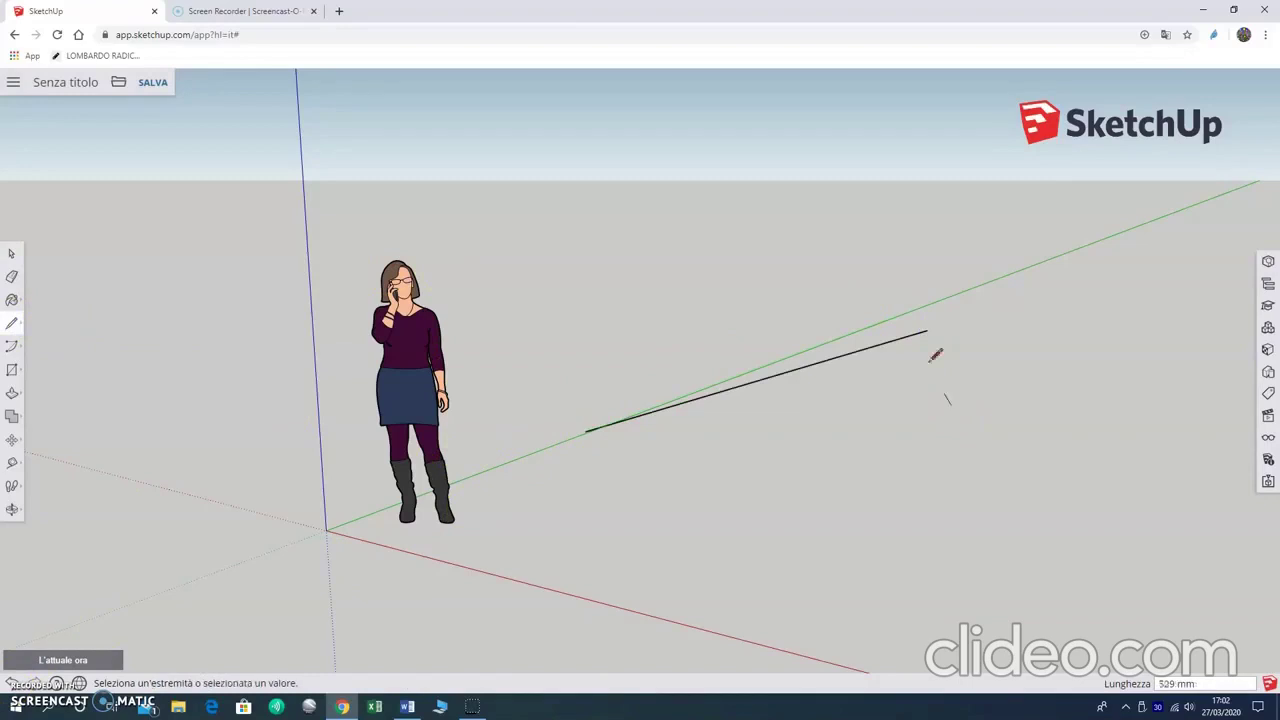
left_click(927, 301)
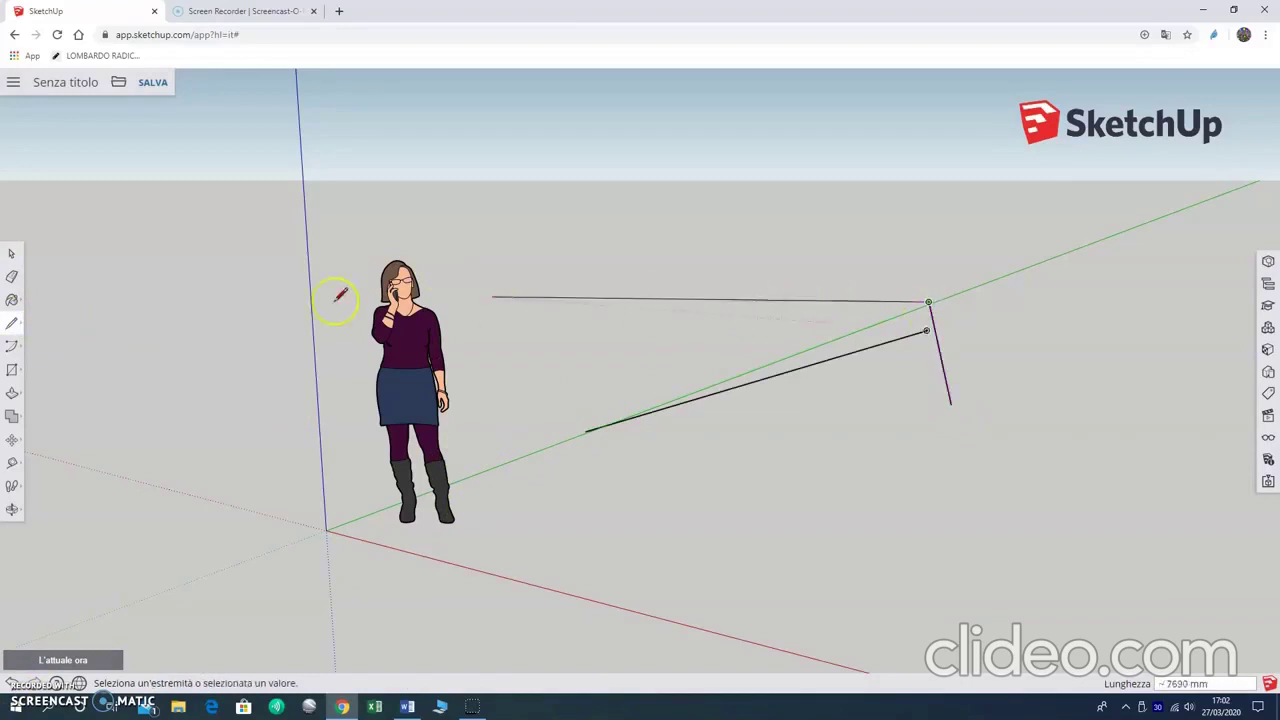
left_click(10, 253)
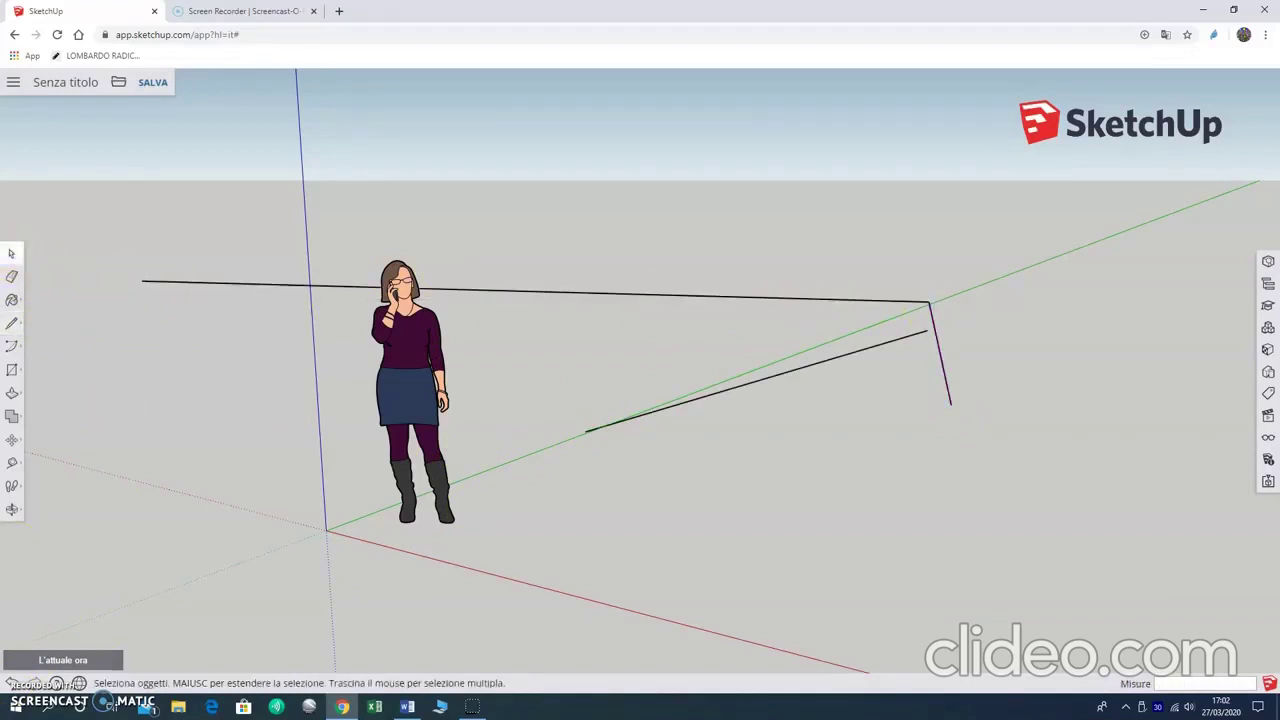
key("ctrl+z")
key("ctrl+z")
key("ctrl+z")
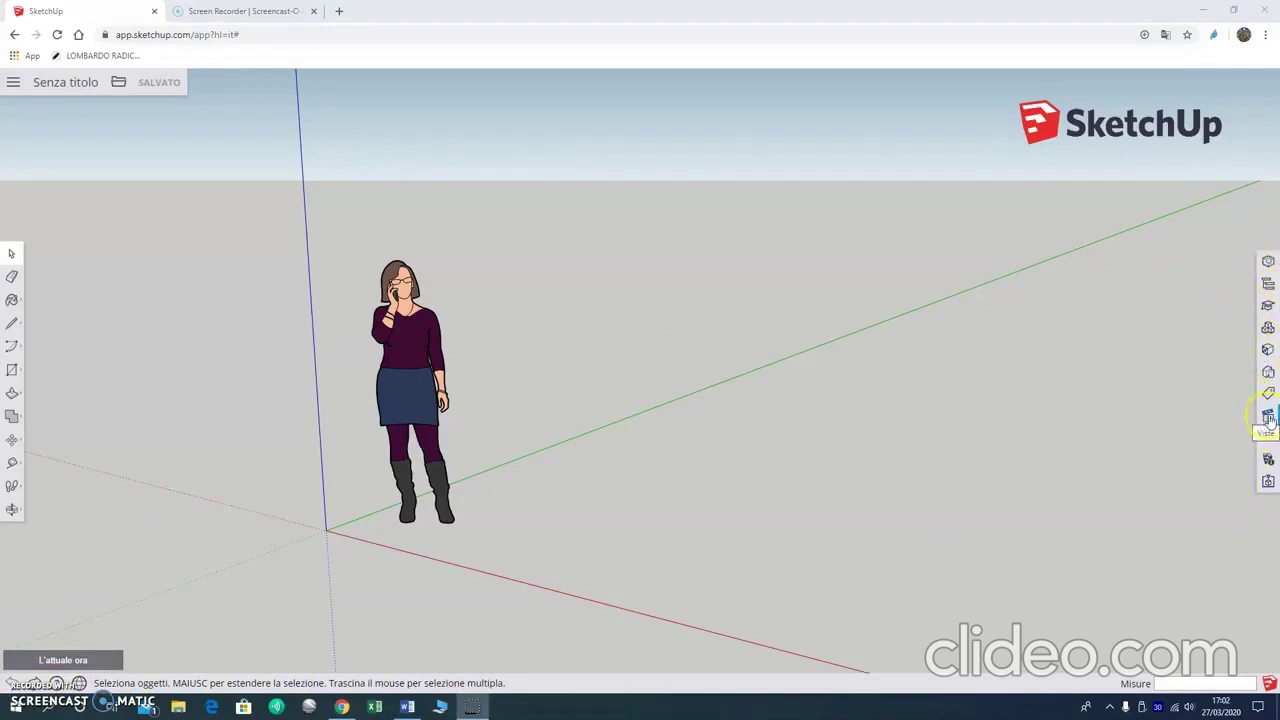
left_click(1268, 418)
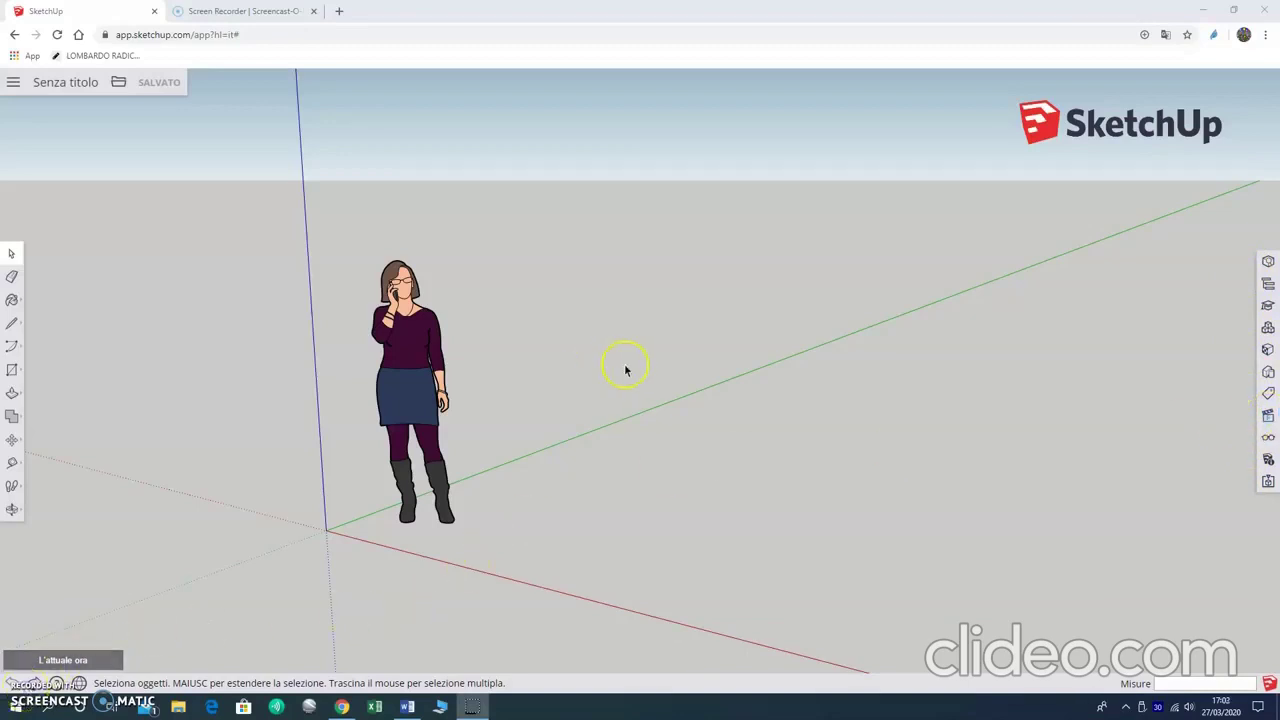
left_click(560, 340)
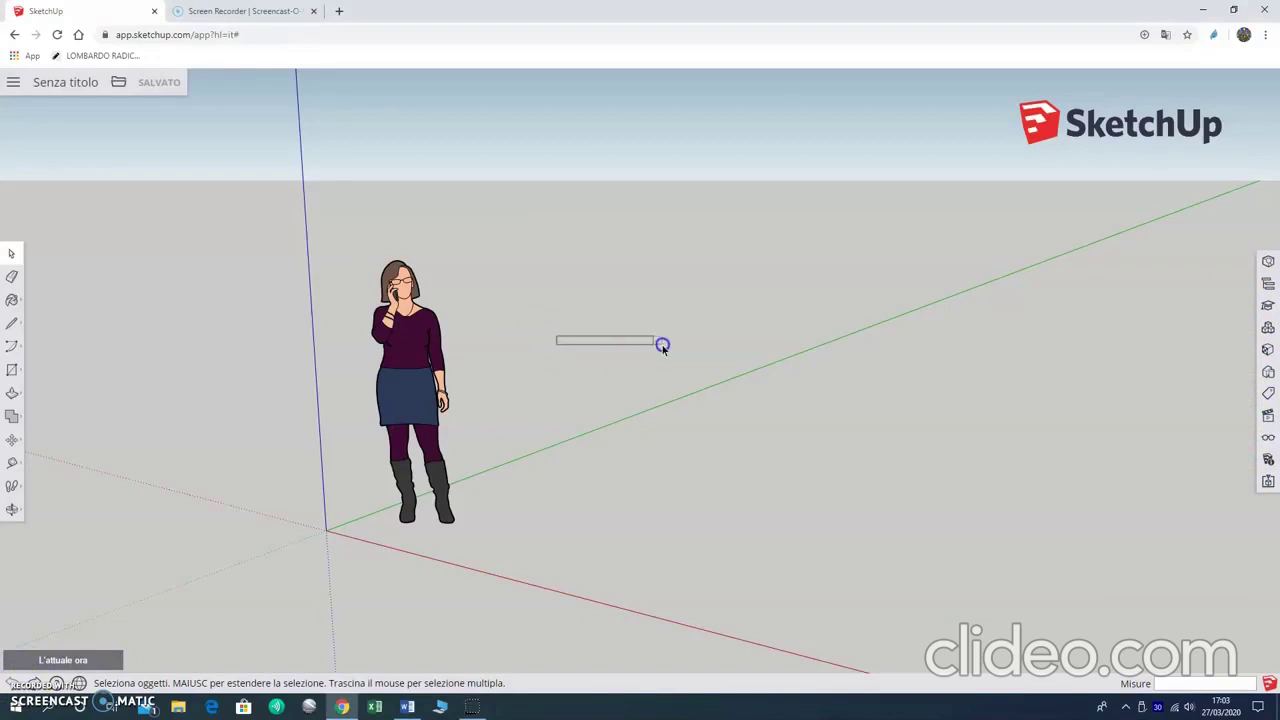
scroll(615, 350, "up", 2)
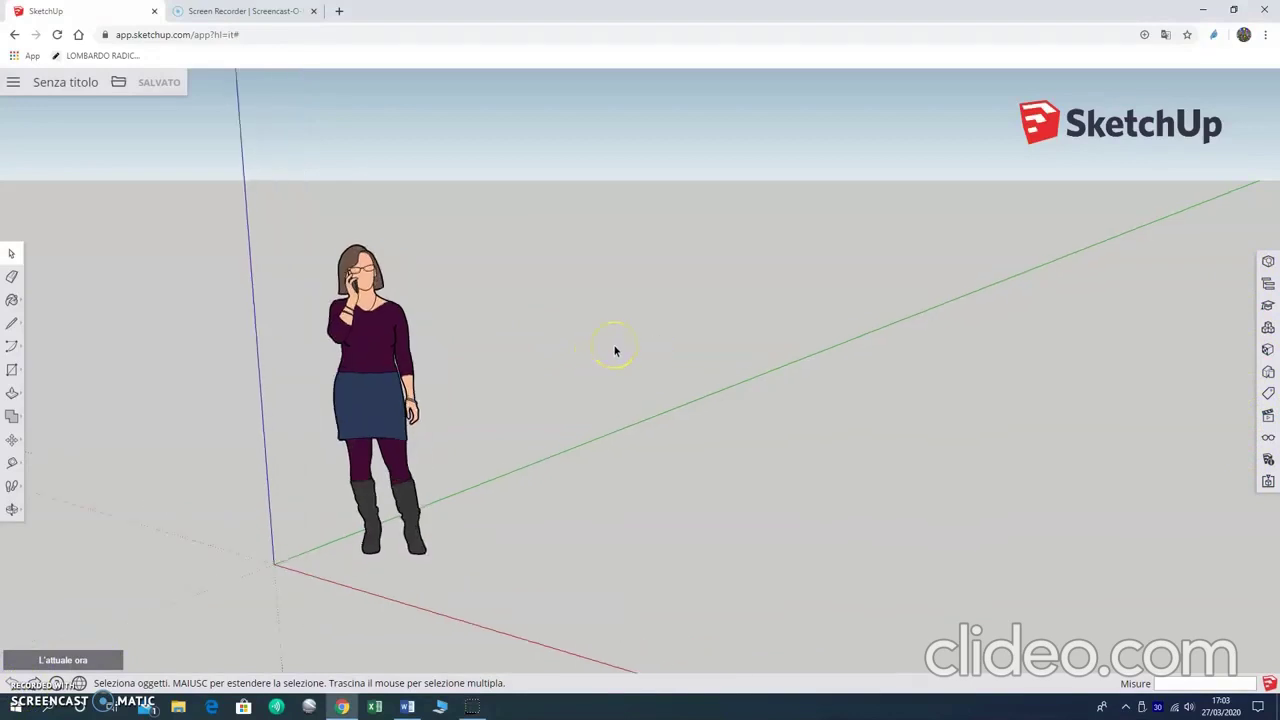
scroll(615, 350, "up", 2)
scroll(615, 350, "up", 2)
scroll(615, 350, "up", 2)
scroll(615, 350, "down", 2)
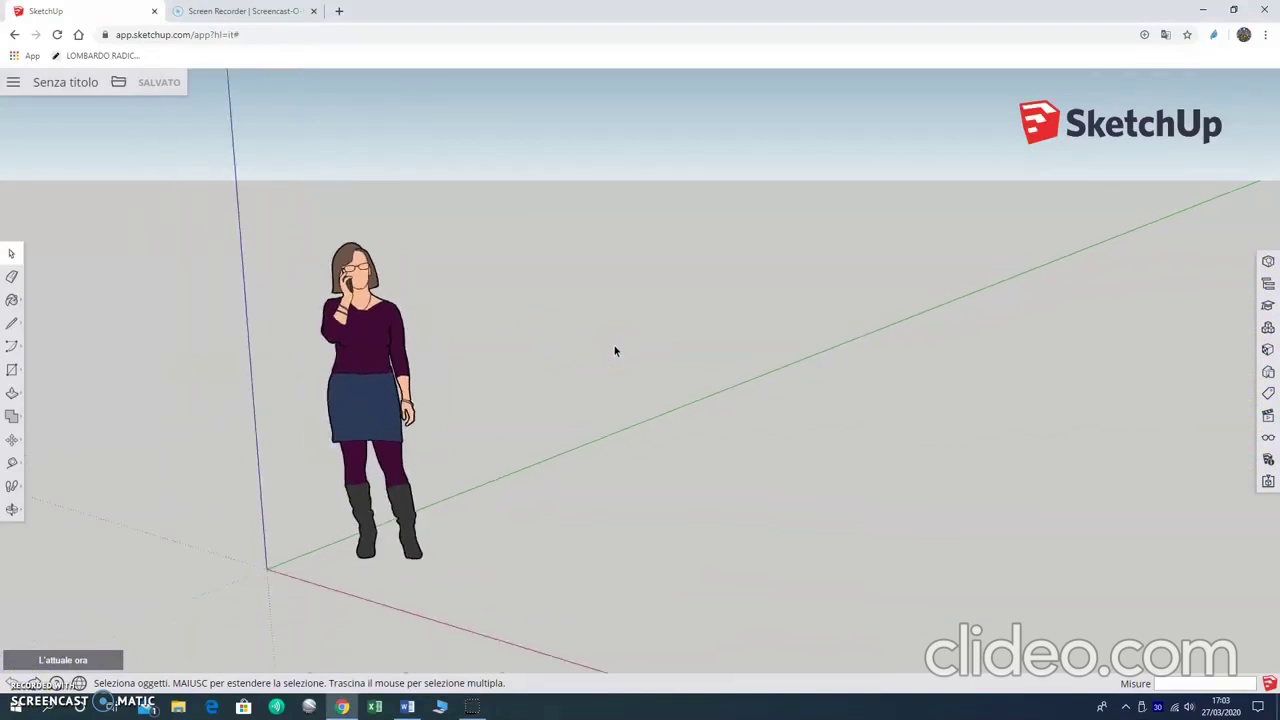
scroll(615, 350, "down", 2)
scroll(615, 350, "down", 2)
scroll(615, 350, "down", 2)
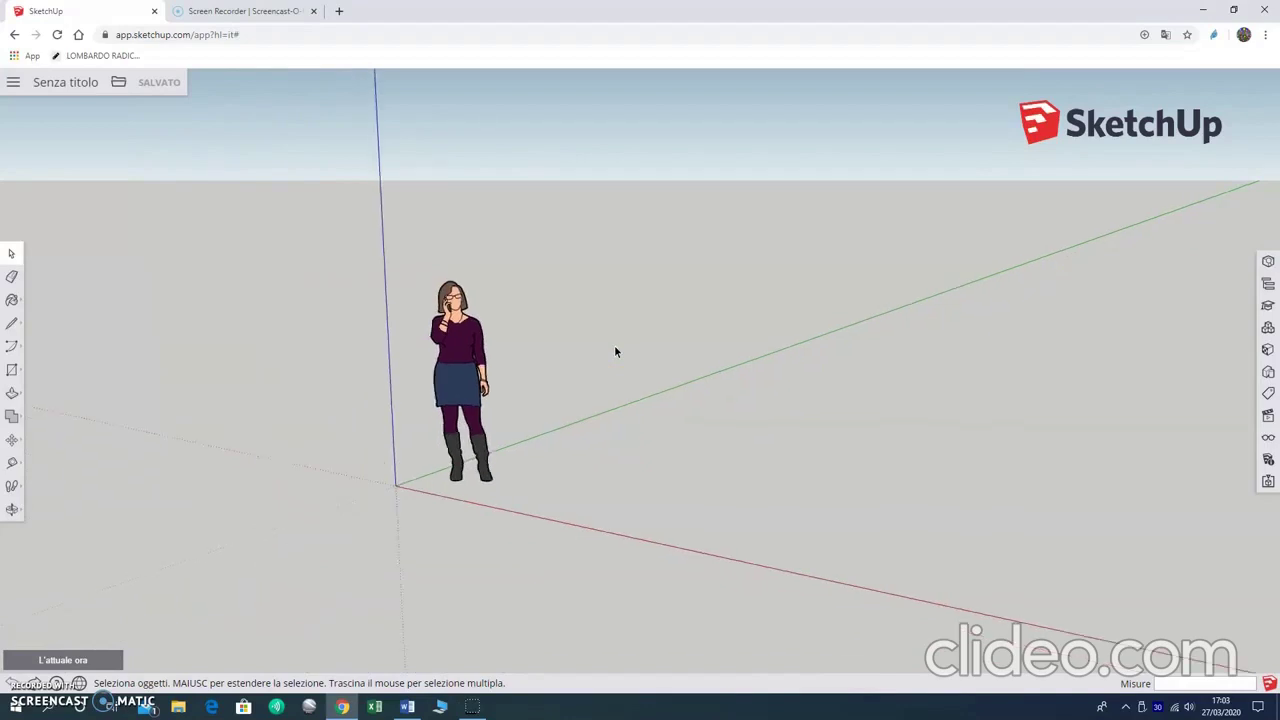
scroll(615, 351, "up", 2)
scroll(615, 351, "up", 1)
scroll(615, 351, "down", 2)
scroll(615, 350, "down", 2)
scroll(615, 350, "down", 1)
scroll(615, 351, "down", 2)
scroll(615, 352, "up", 1)
scroll(615, 352, "up", 2)
scroll(615, 352, "down", 1)
scroll(615, 352, "down", 1)
scroll(615, 352, "down", 1)
scroll(615, 352, "down", 1)
scroll(615, 352, "up", 1)
scroll(615, 352, "up", 1)
scroll(617, 354, "up", 1)
scroll(617, 354, "up", 1)
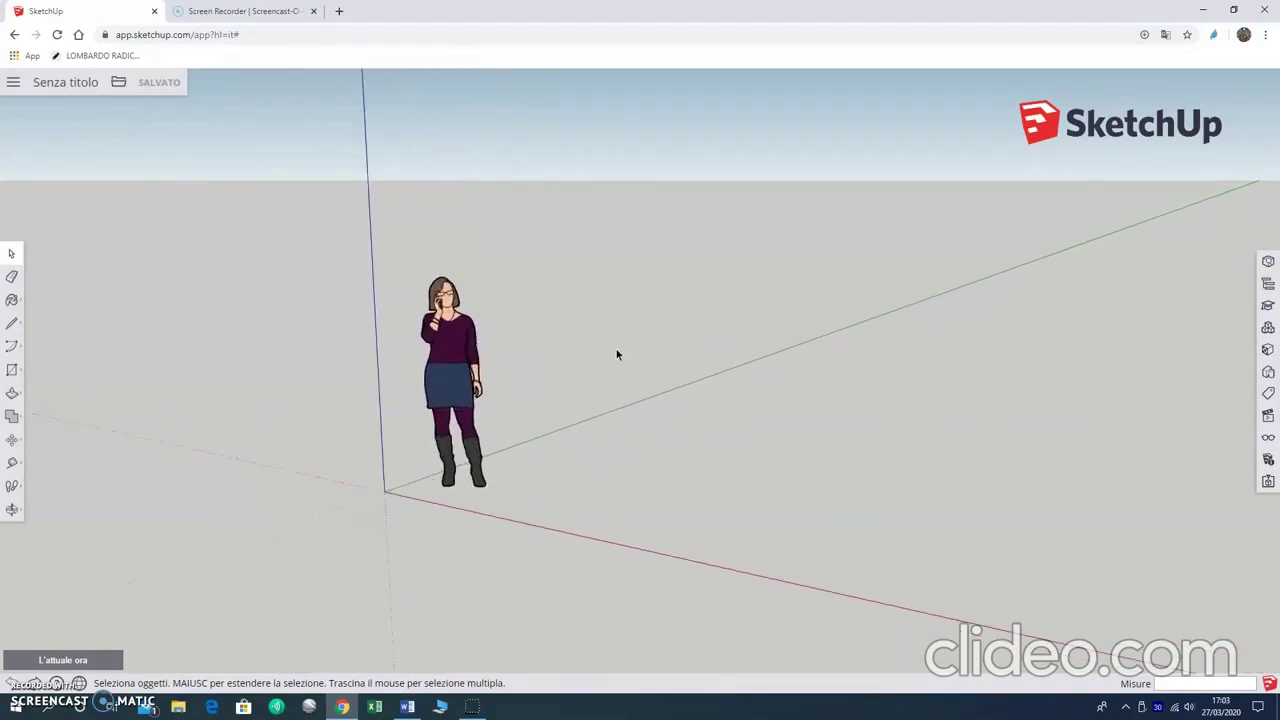
scroll(594, 369, "down", 1)
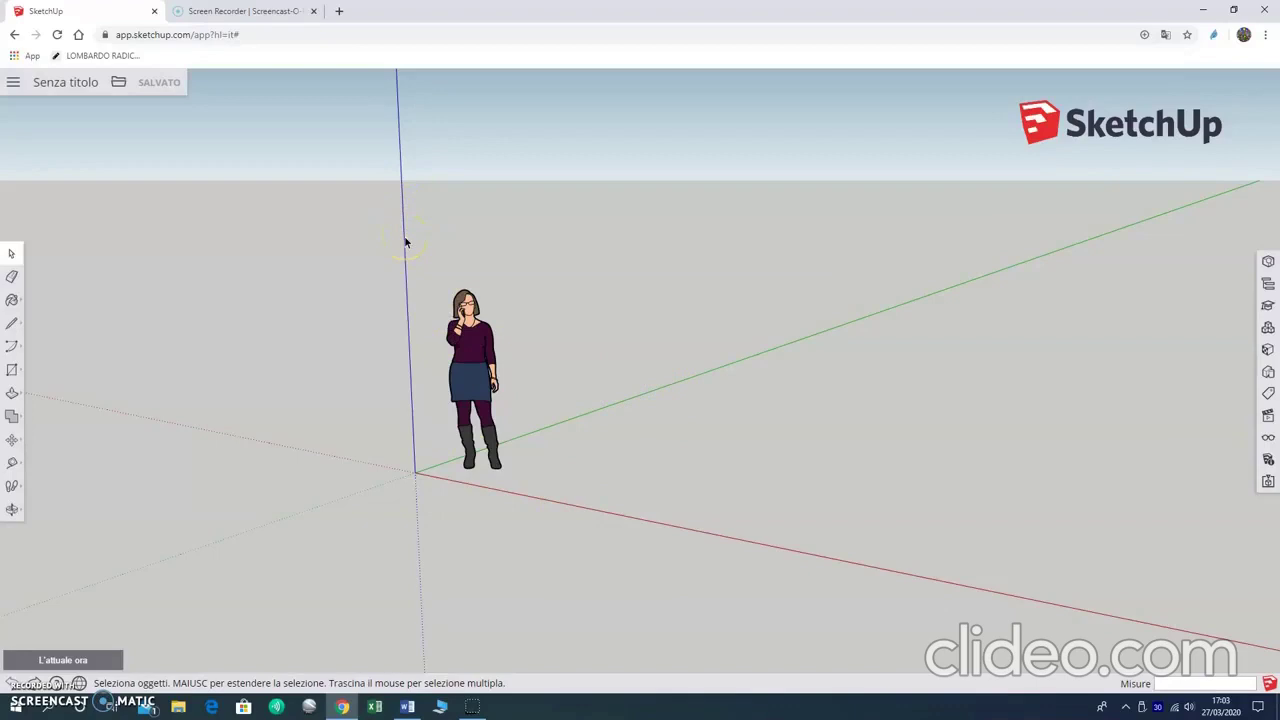
scroll(590, 335, "up", 1)
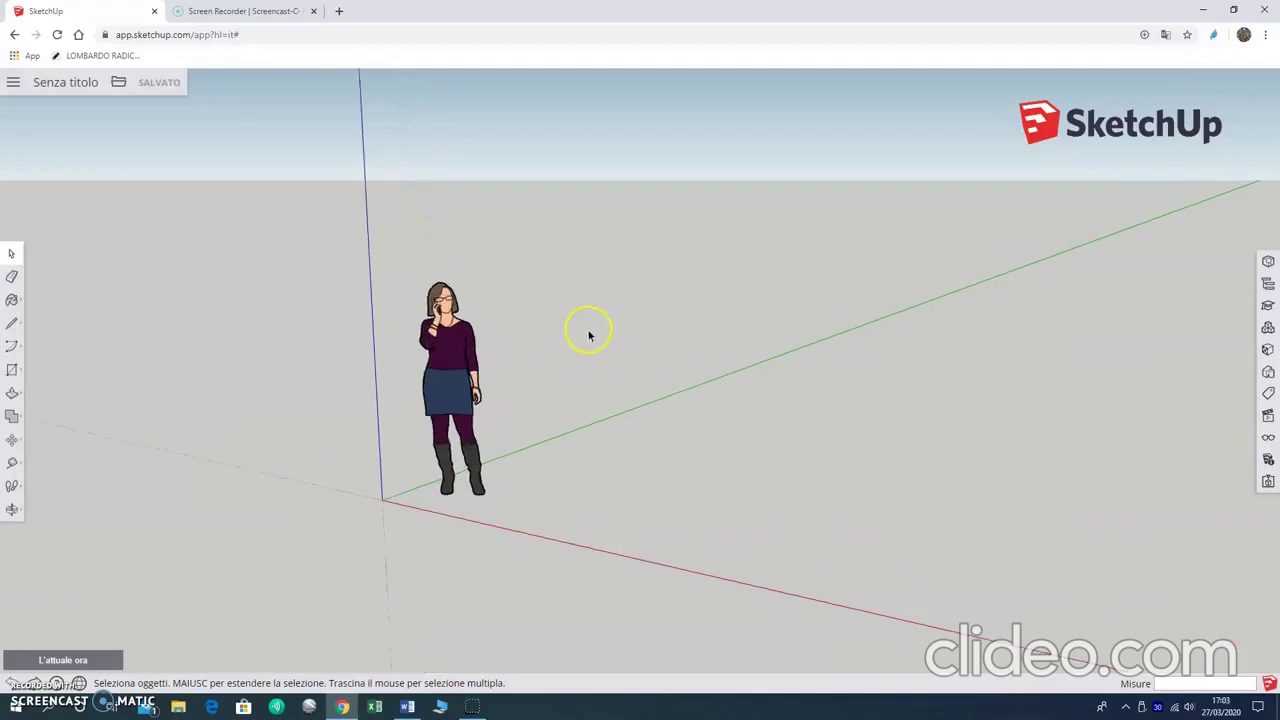
scroll(590, 335, "down", 2)
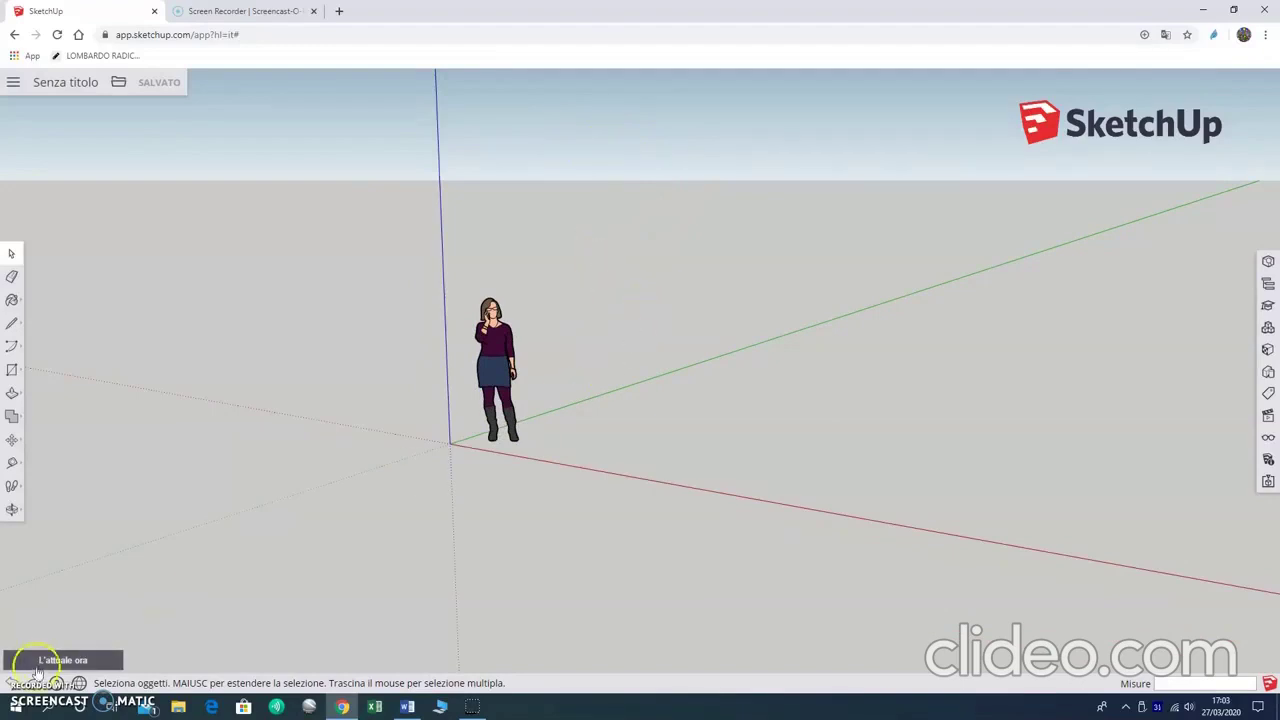
left_click(671, 332)
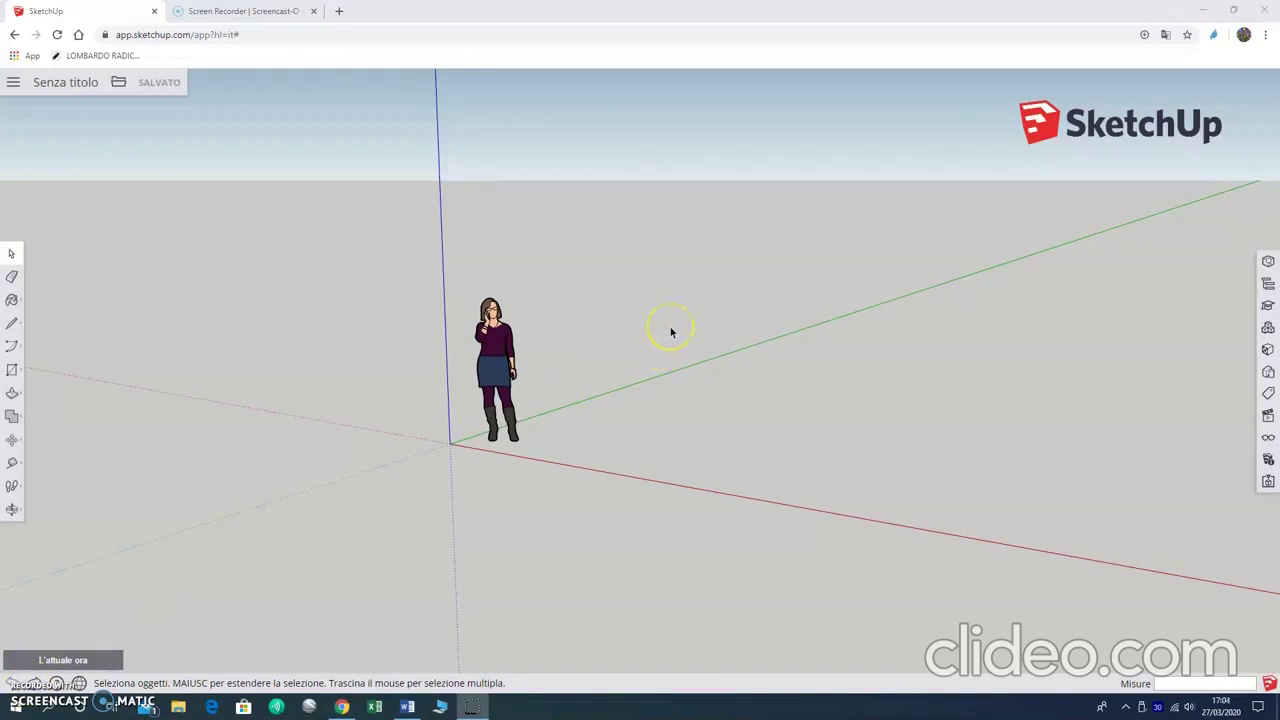
left_click(651, 126)
left_click(633, 288)
mouse_move(625, 322)
middle_mouse_down()
mouse_move(616, 238)
mouse_move(597, 346)
mouse_move(436, 331)
mouse_move(454, 346)
mouse_move(537, 354)
mouse_move(643, 311)
mouse_move(659, 259)
mouse_move(649, 346)
mouse_move(737, 317)
mouse_move(686, 357)
mouse_move(574, 335)
middle_mouse_up()
mouse_move(574, 335)
left_mouse_down()
mouse_move(623, 423)
mouse_move(820, 400)
mouse_move(834, 369)
mouse_move(814, 393)
left_mouse_up()
mouse_move(814, 393)
middle_mouse_down()
mouse_move(837, 431)
mouse_move(875, 415)
middle_mouse_up()
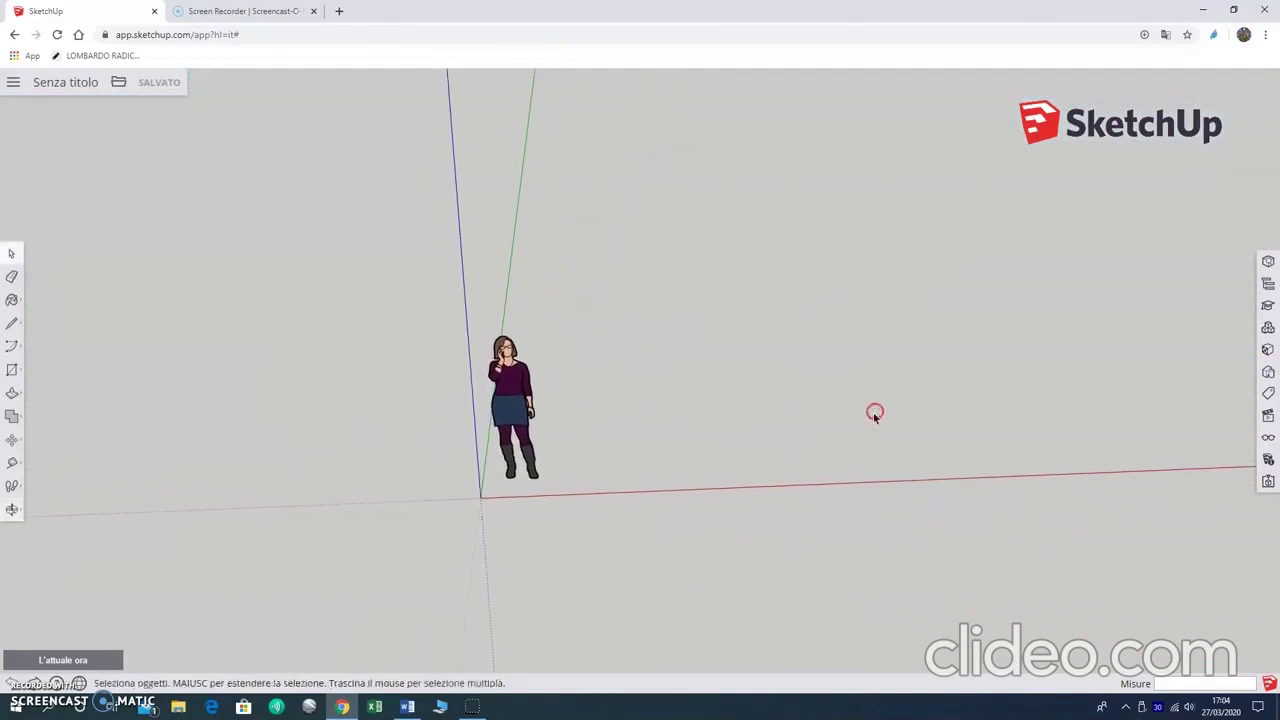
scroll(667, 352, "down", 2)
scroll(660, 352, "up", 2)
scroll(660, 352, "up", 1)
scroll(660, 352, "up", 1)
scroll(660, 352, "up", 1)
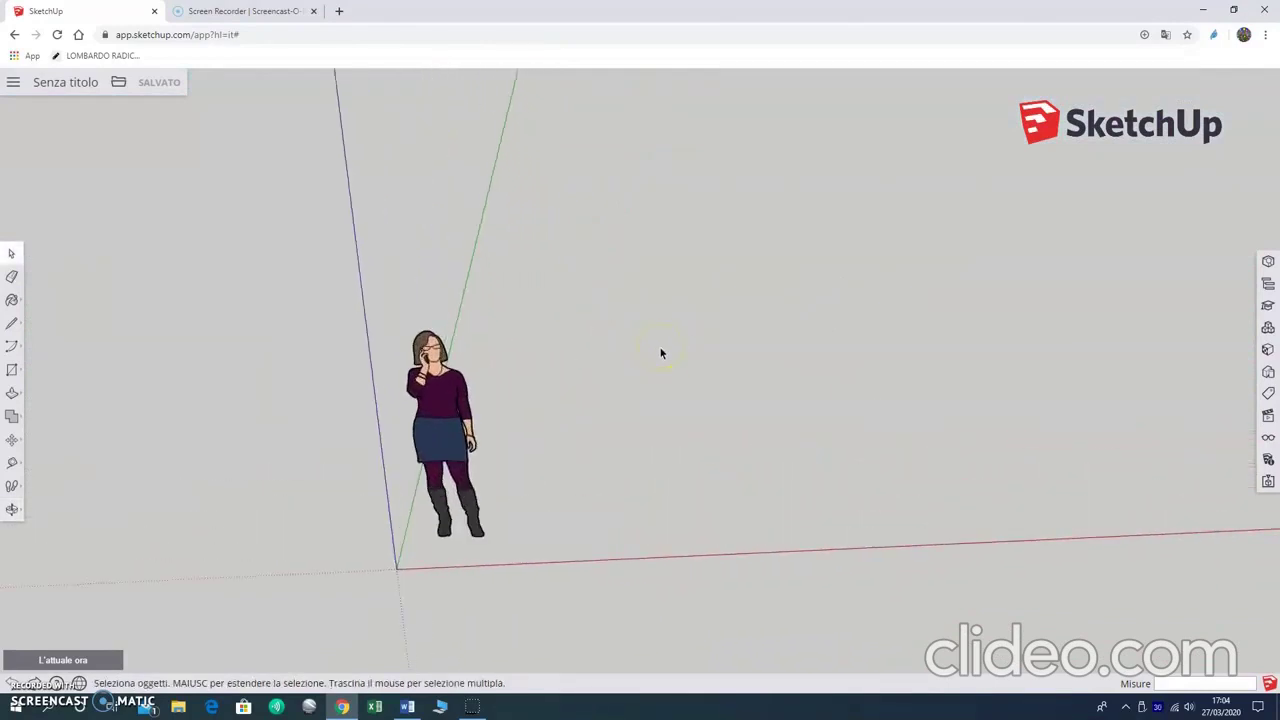
scroll(660, 352, "down", 1)
scroll(660, 352, "down", 1)
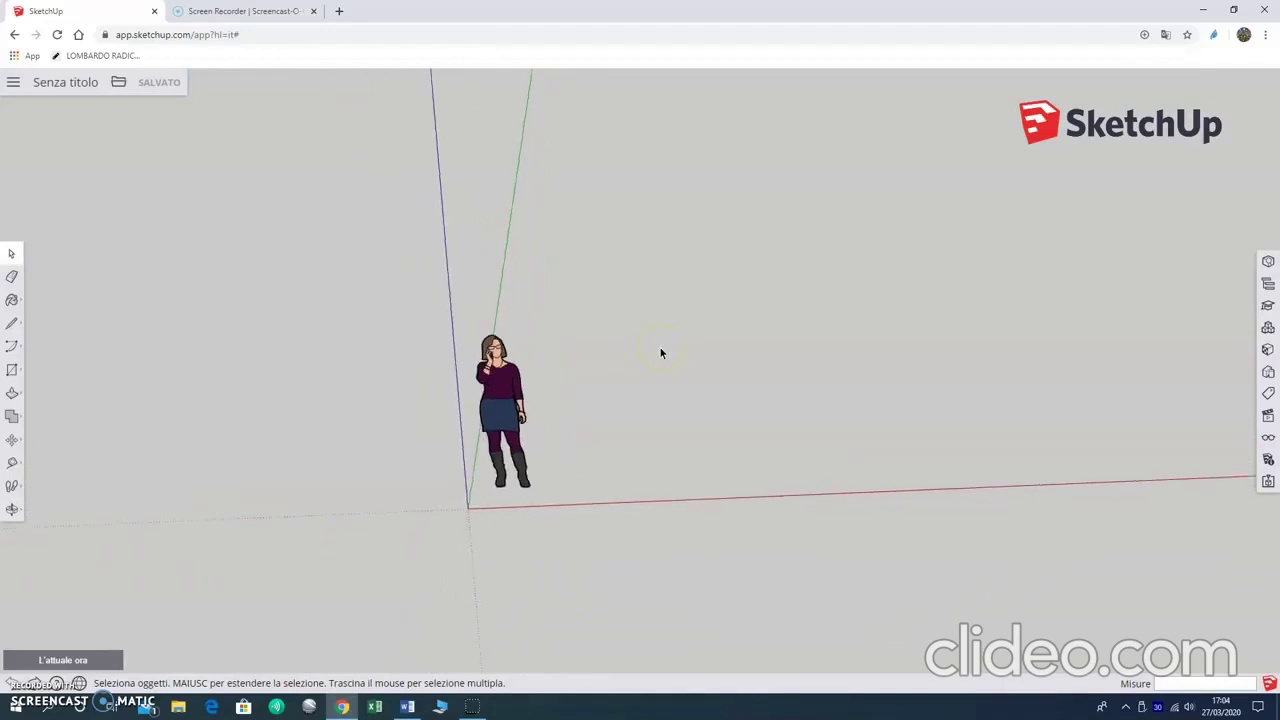
scroll(660, 352, "up", 2)
scroll(660, 352, "down", 1)
scroll(660, 352, "down", 1)
scroll(660, 352, "up", 1)
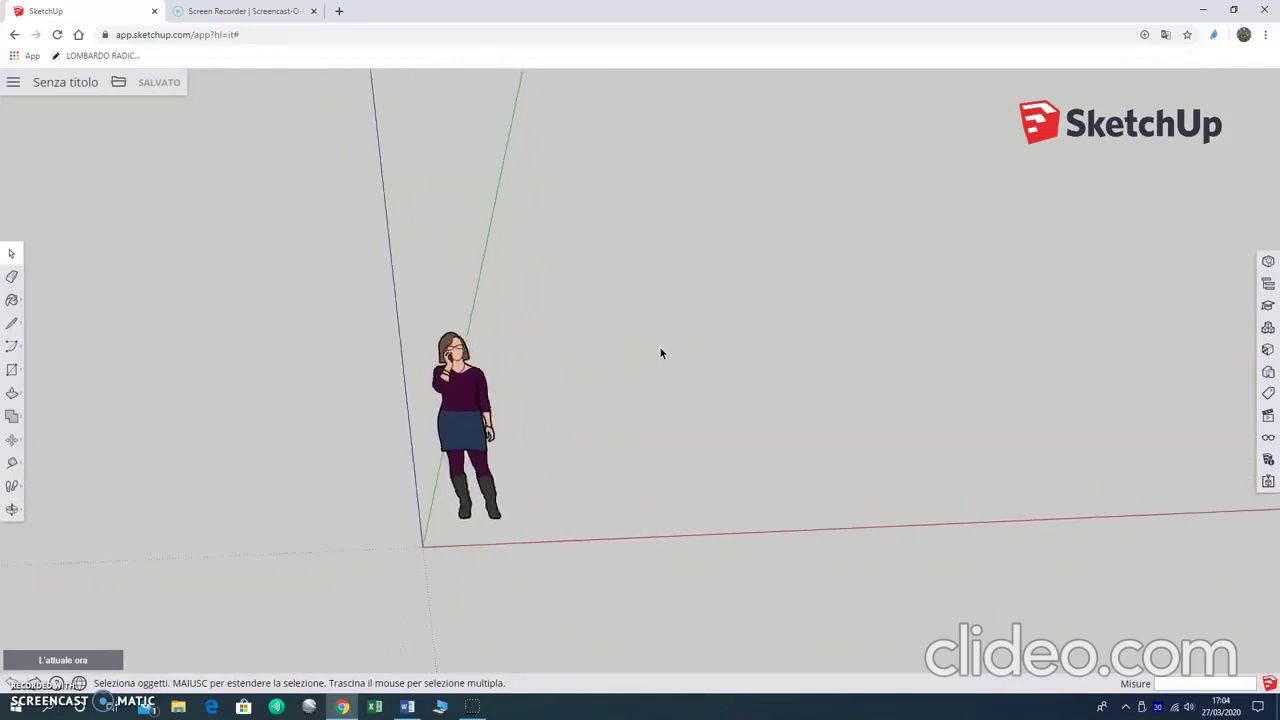
scroll(660, 352, "up", 1)
left_click(631, 360)
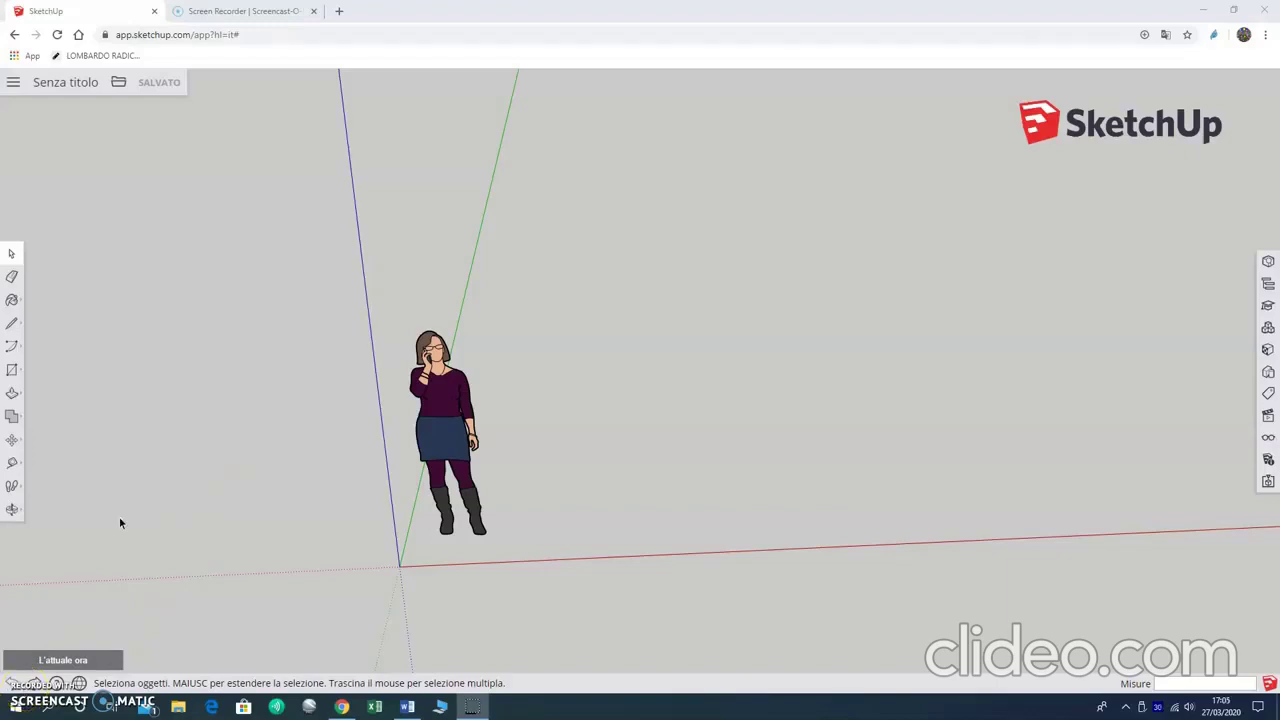
- Draw the first 1400 mm edge from the origin along the red axis
left_click(12, 322)
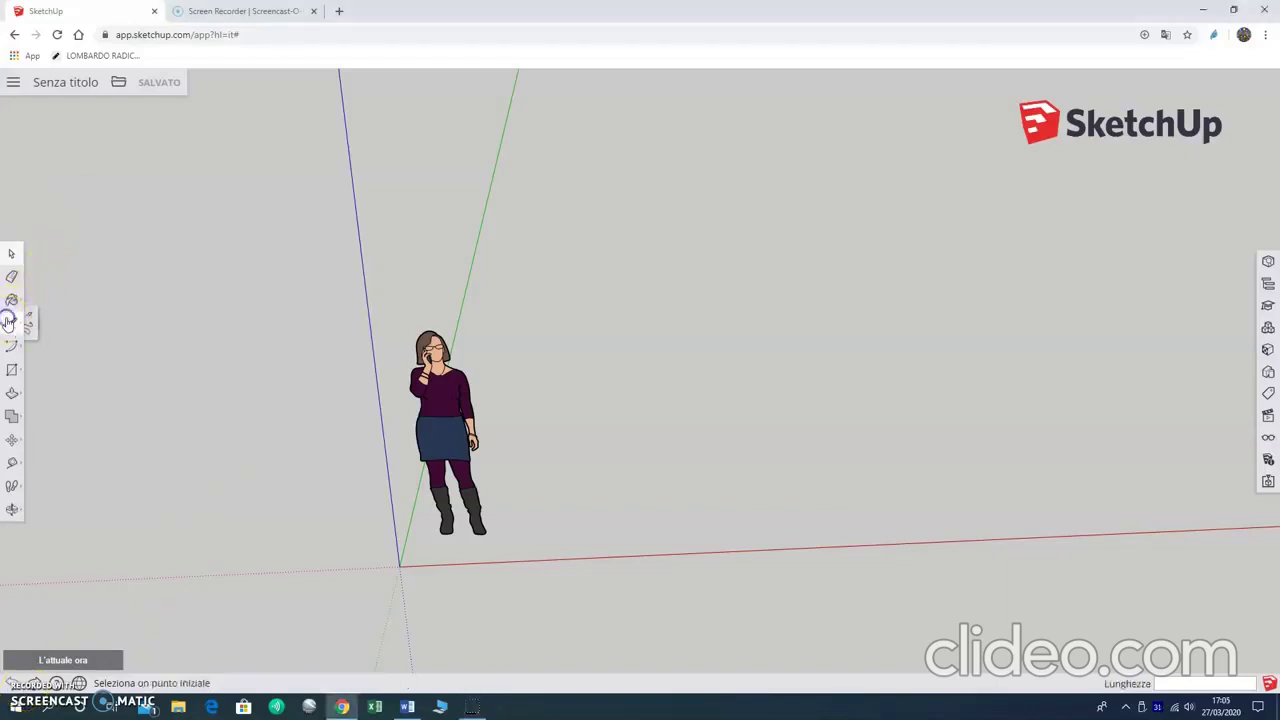
left_click(45, 312)
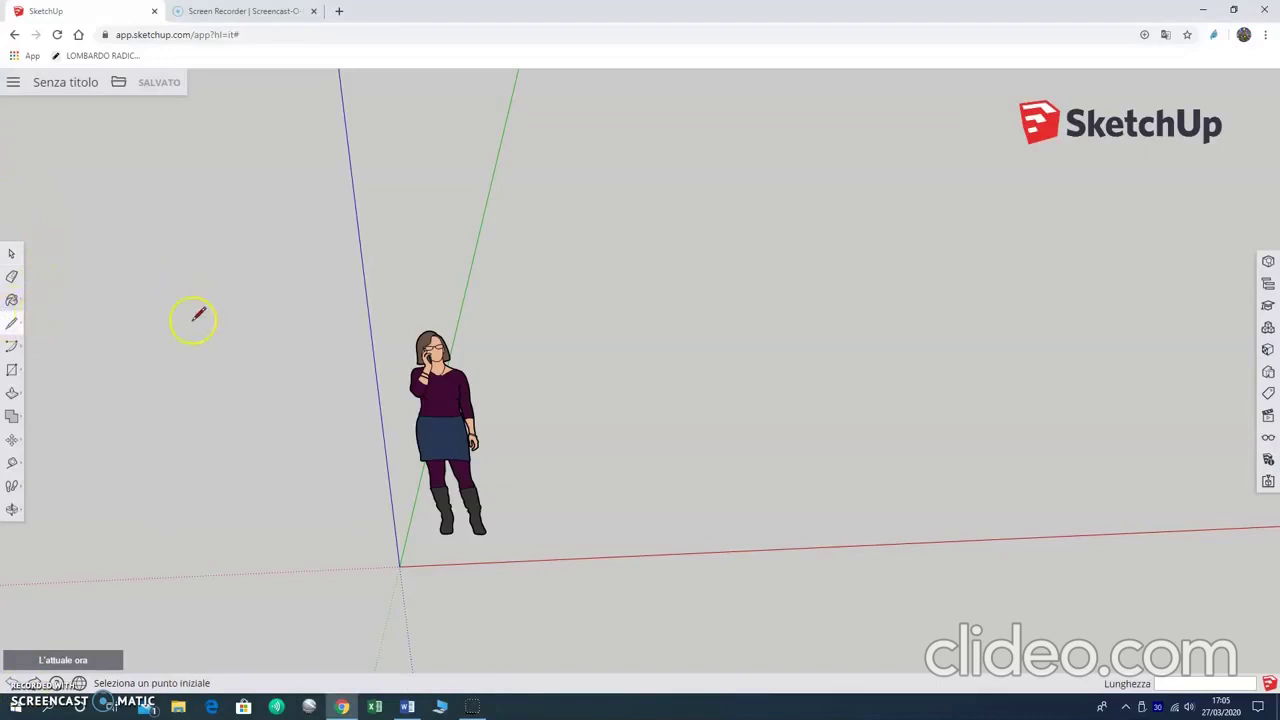
left_click(399, 566)
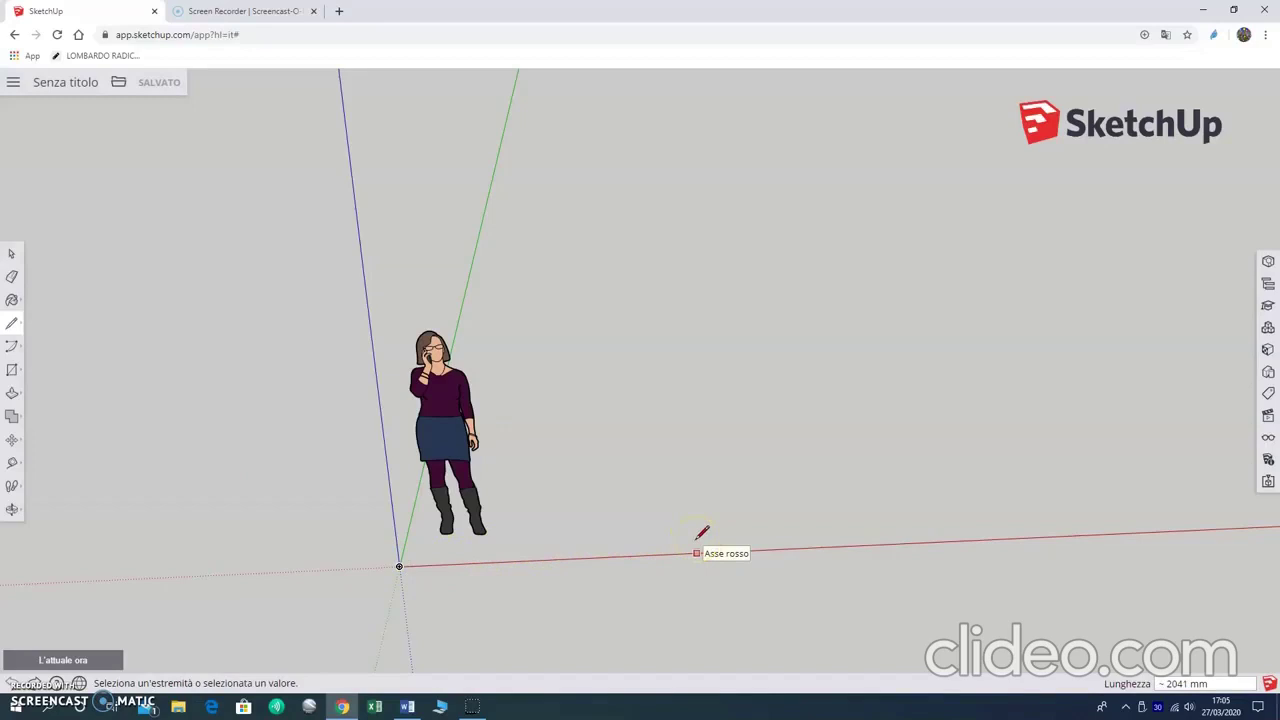
left_click(701, 555)
type("1400")
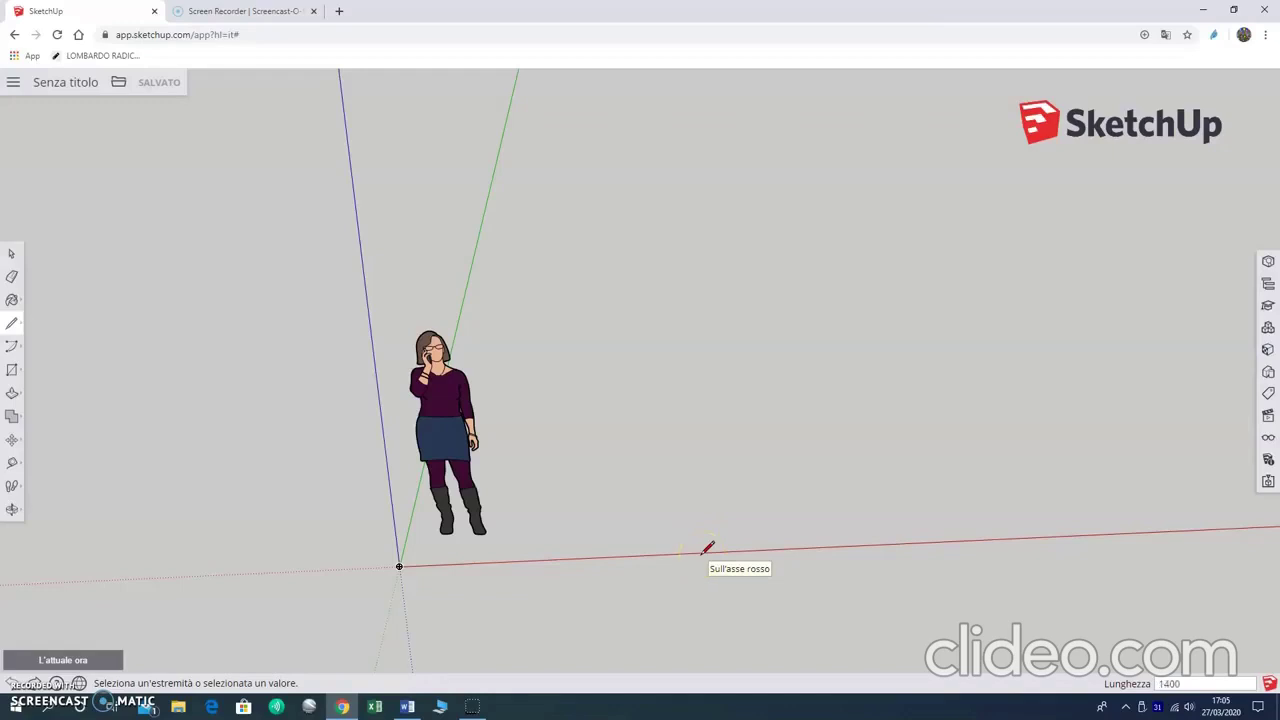
key("Return")
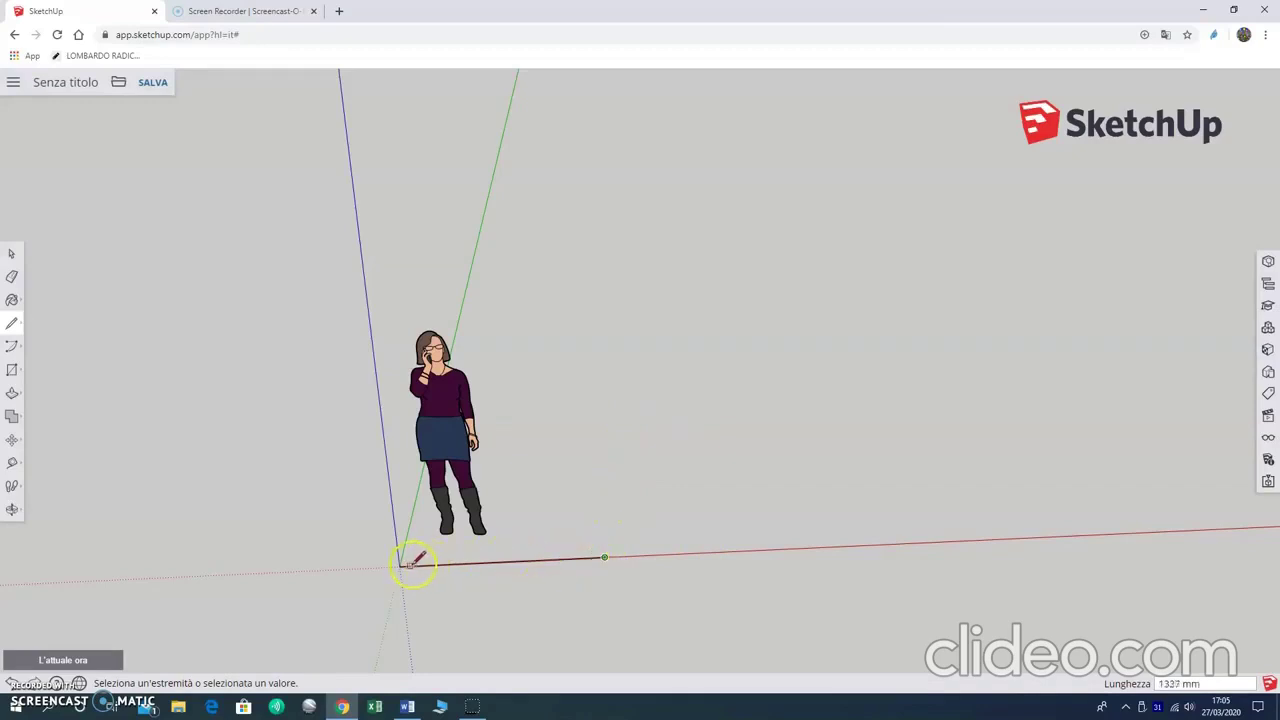
left_click(604, 557)
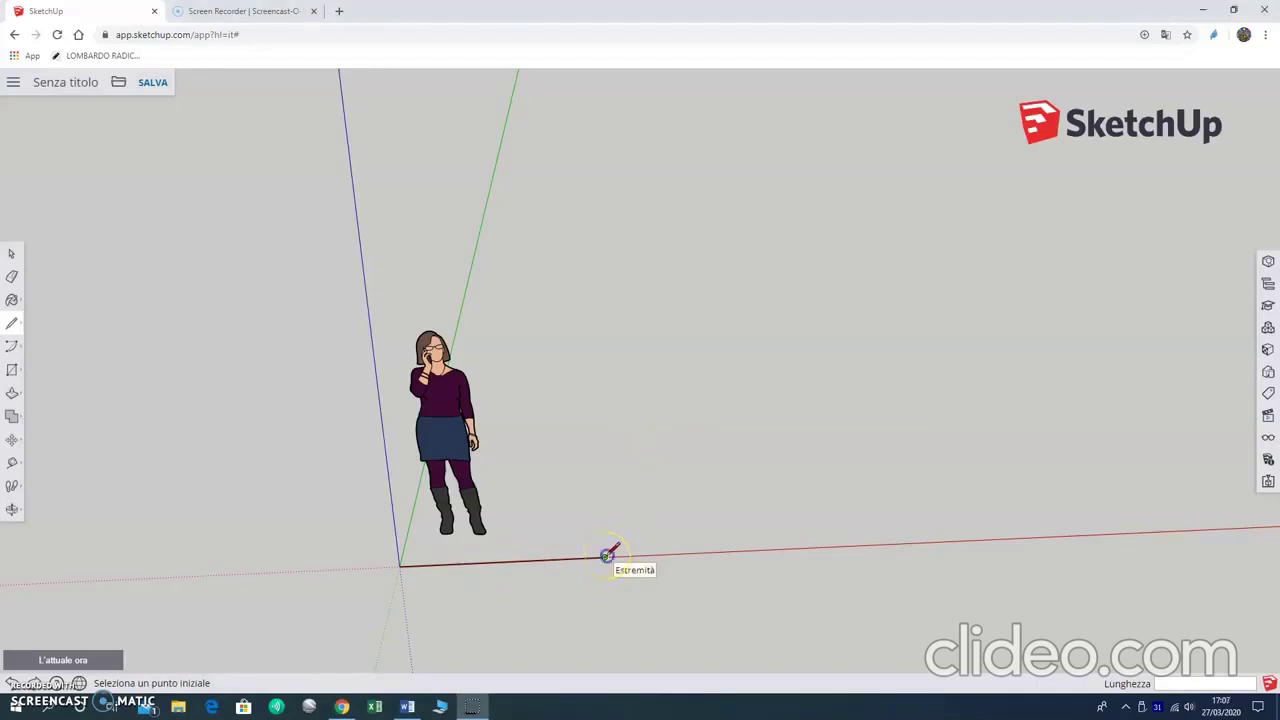
- Draw a second 1400 mm edge and the remaining edges, closing the face at the origin
left_click(605, 556)
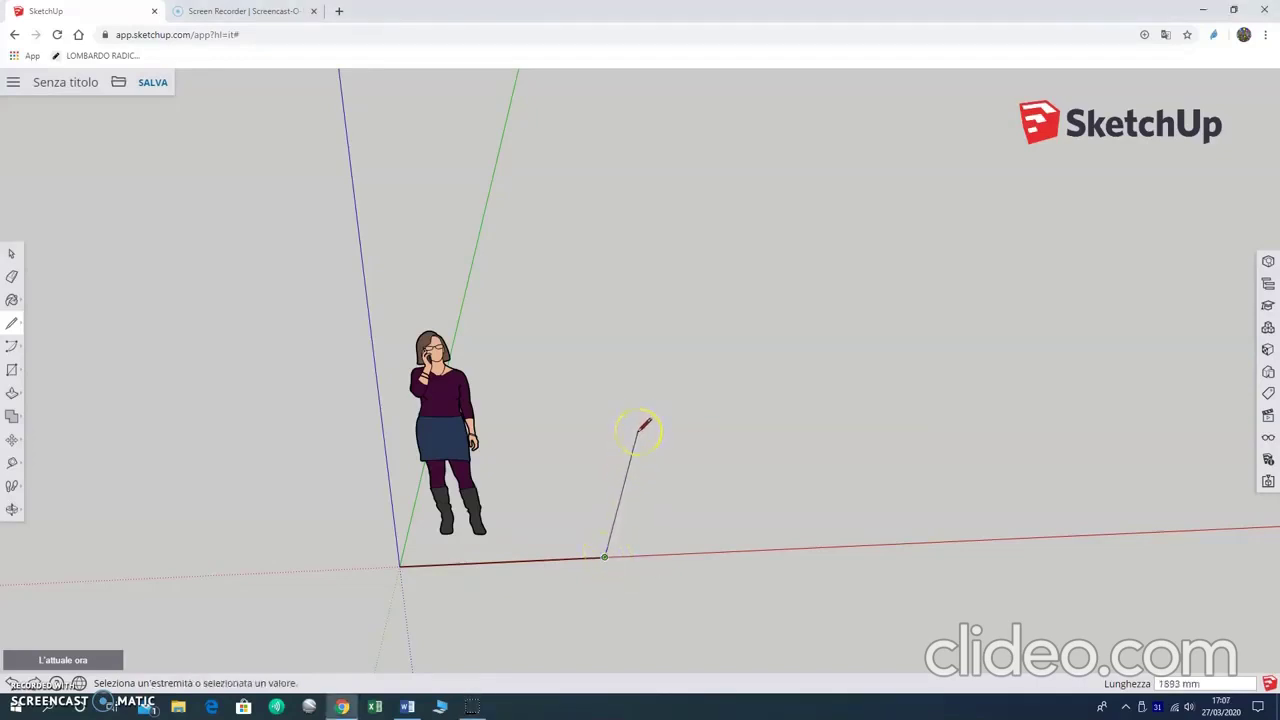
type("1400")
key("Return")
left_click_drag(630, 457, 455, 443)
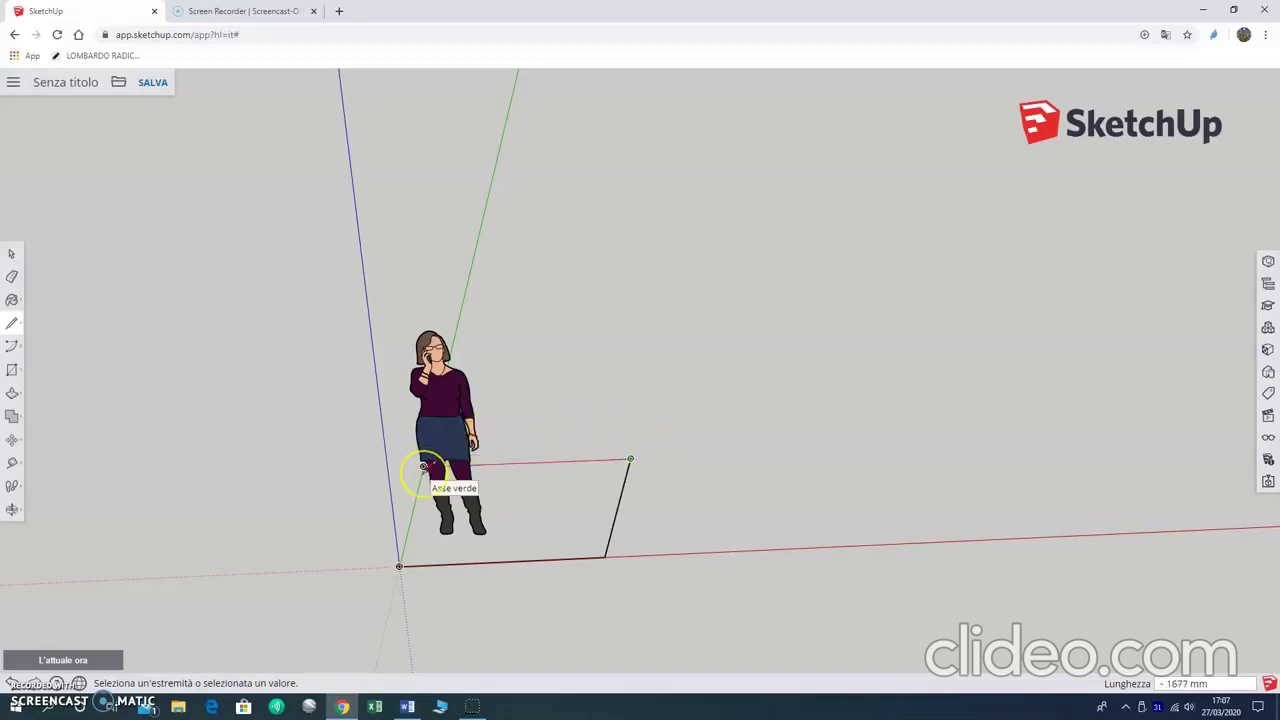
left_click(423, 466)
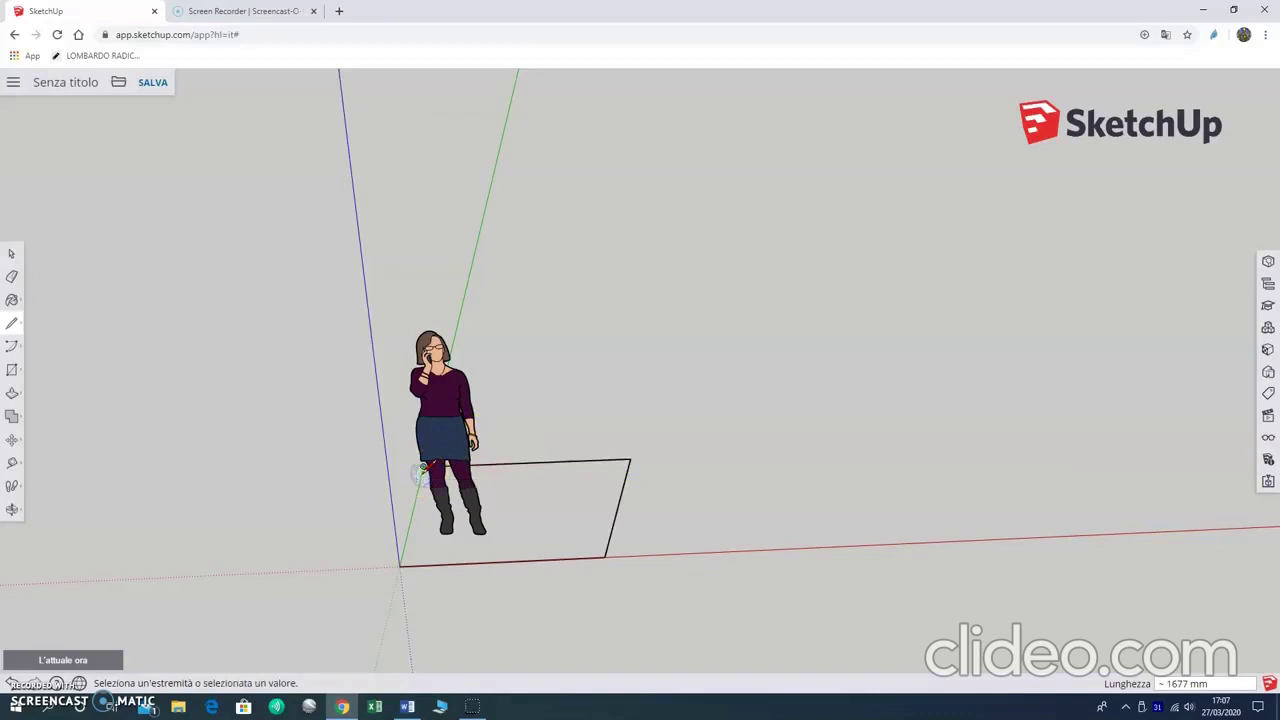
left_click(401, 564)
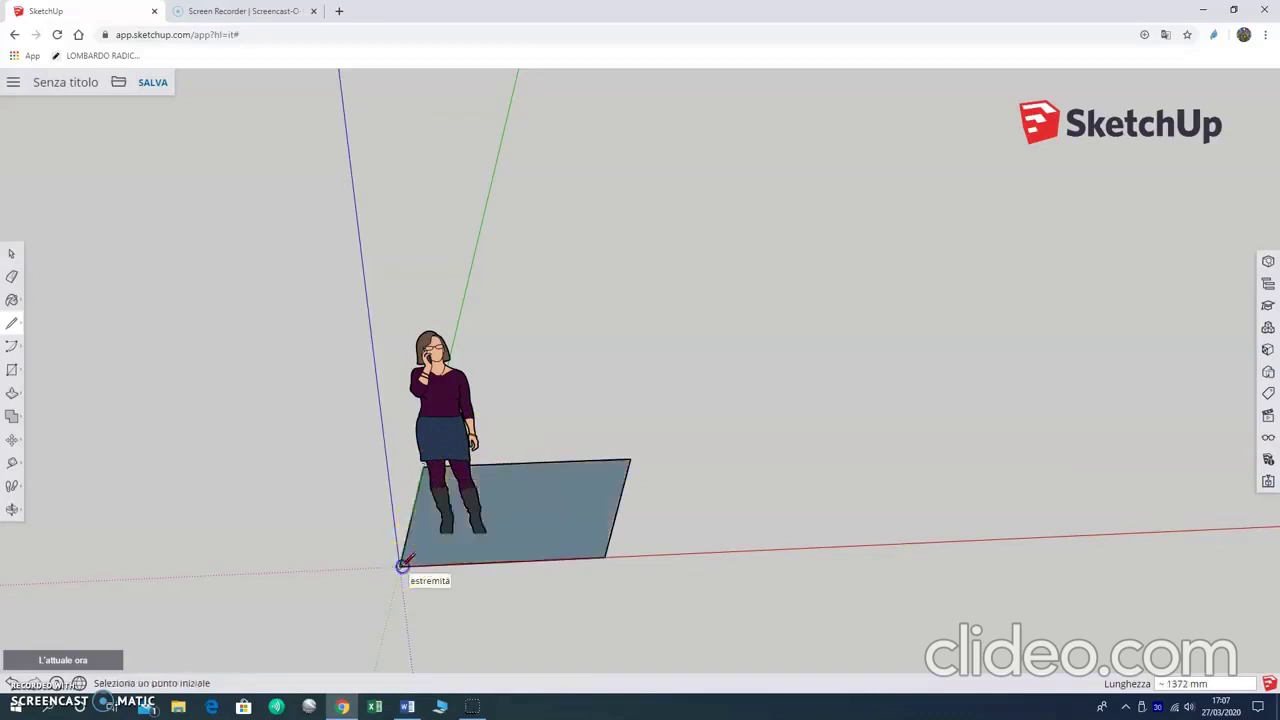
- Delete the standing woman figure and the rectangle's face, keeping its four edges
left_click(12, 255)
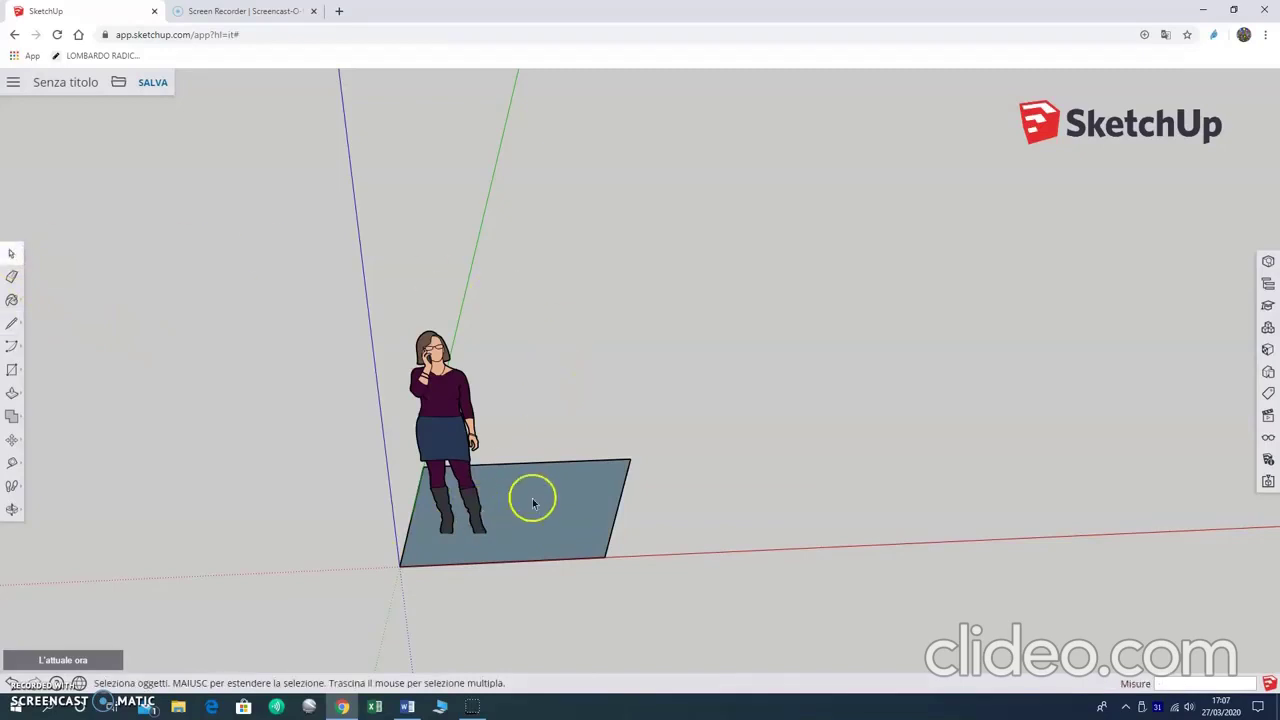
left_click(446, 418)
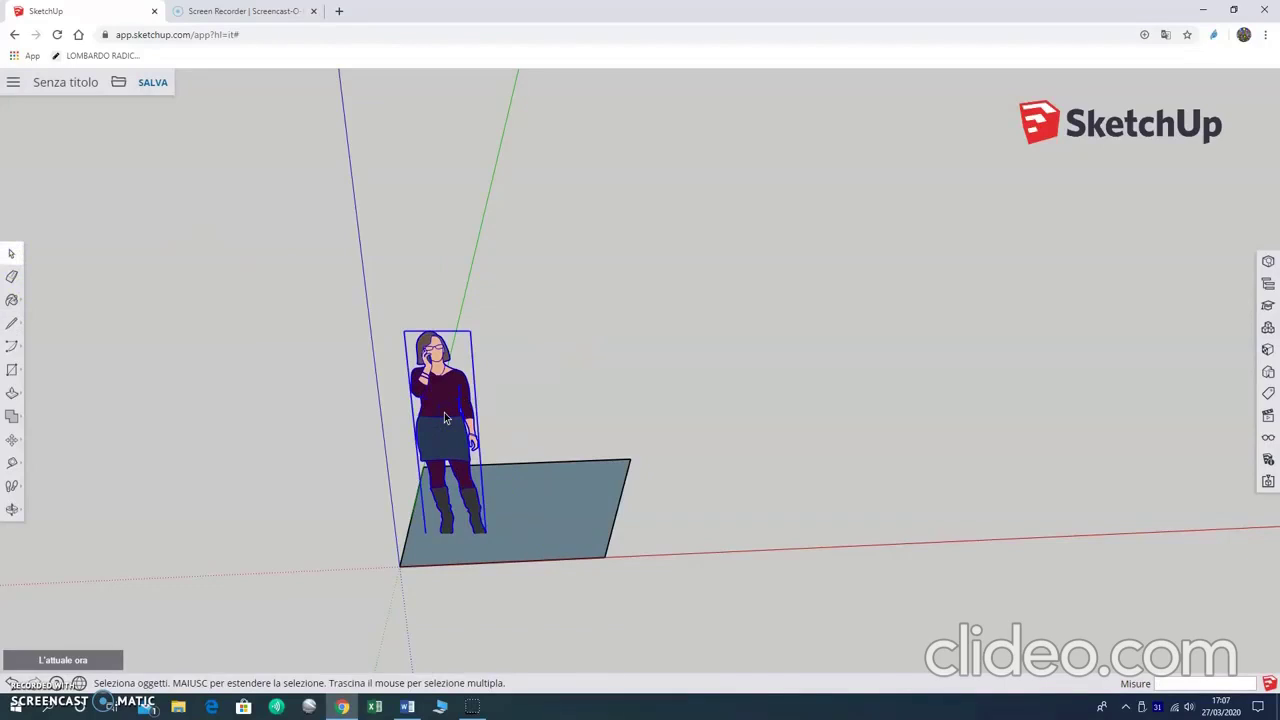
key("Delete")
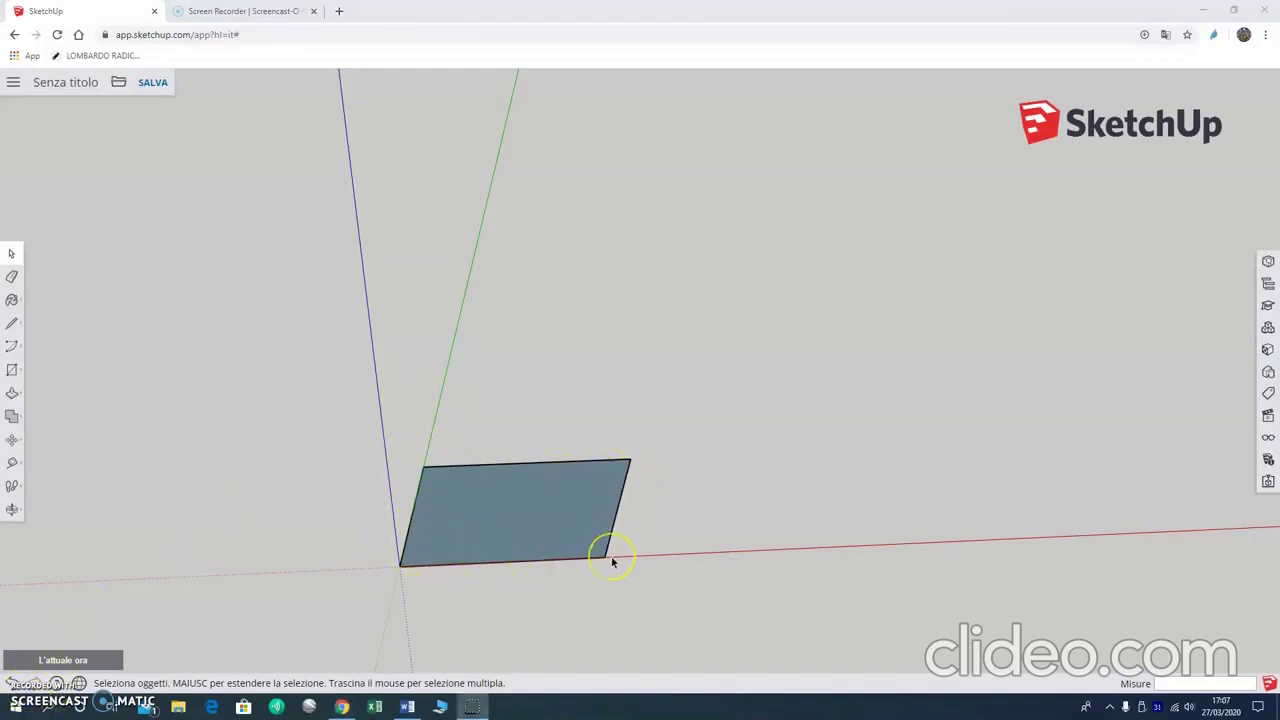
left_click(544, 521)
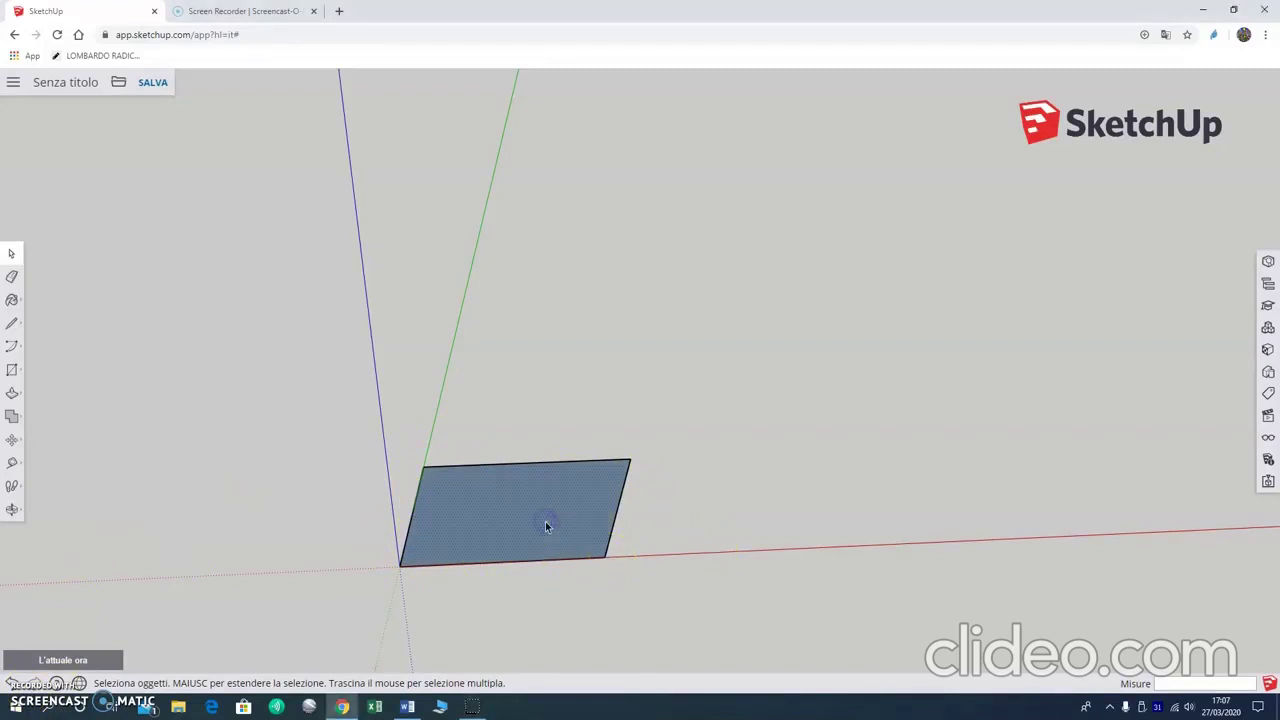
key("Delete")
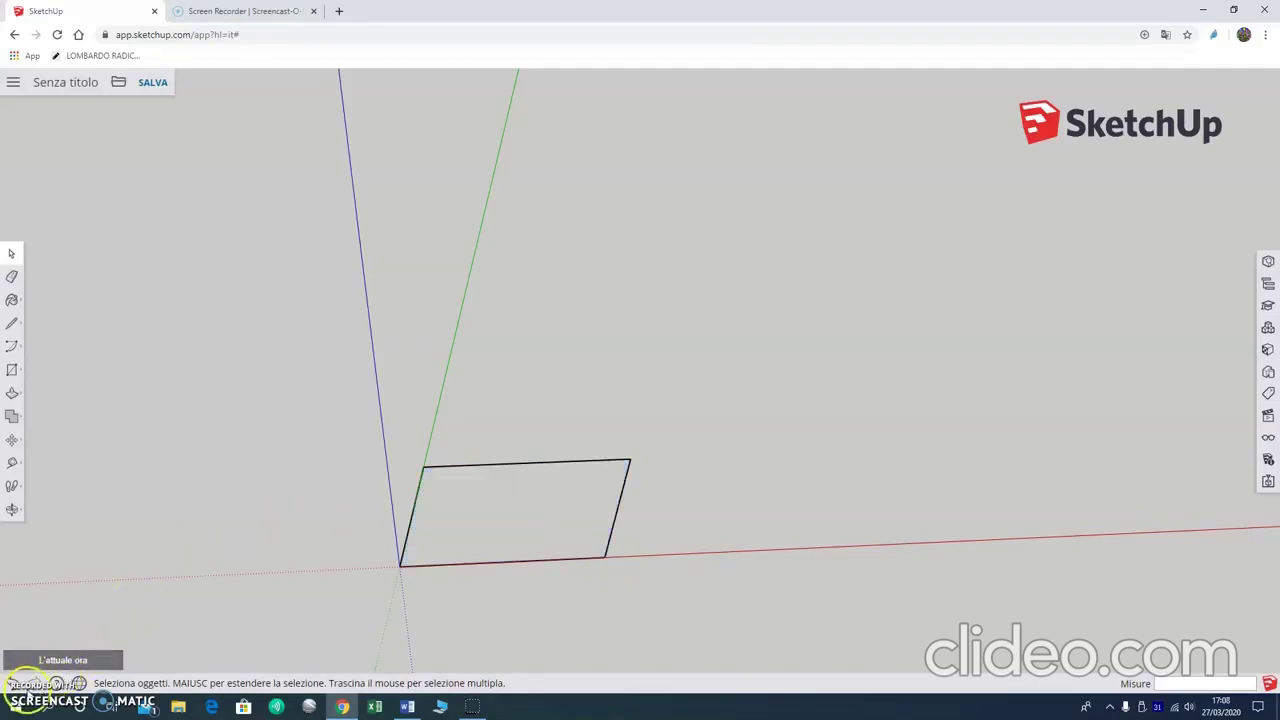
- Orbit and zoom so the square outline faces the camera head-on and fills the workspace
scroll(622, 376, "down", 2)
scroll(622, 376, "down", 2)
scroll(622, 376, "down", 2)
scroll(622, 376, "up", 2)
scroll(622, 376, "up", 2)
scroll(623, 377, "up", 1)
scroll(623, 377, "down", 1)
scroll(623, 377, "down", 1)
scroll(624, 377, "up", 1)
scroll(623, 377, "up", 1)
scroll(623, 377, "down", 1)
scroll(624, 377, "down", 1)
left_click(627, 366)
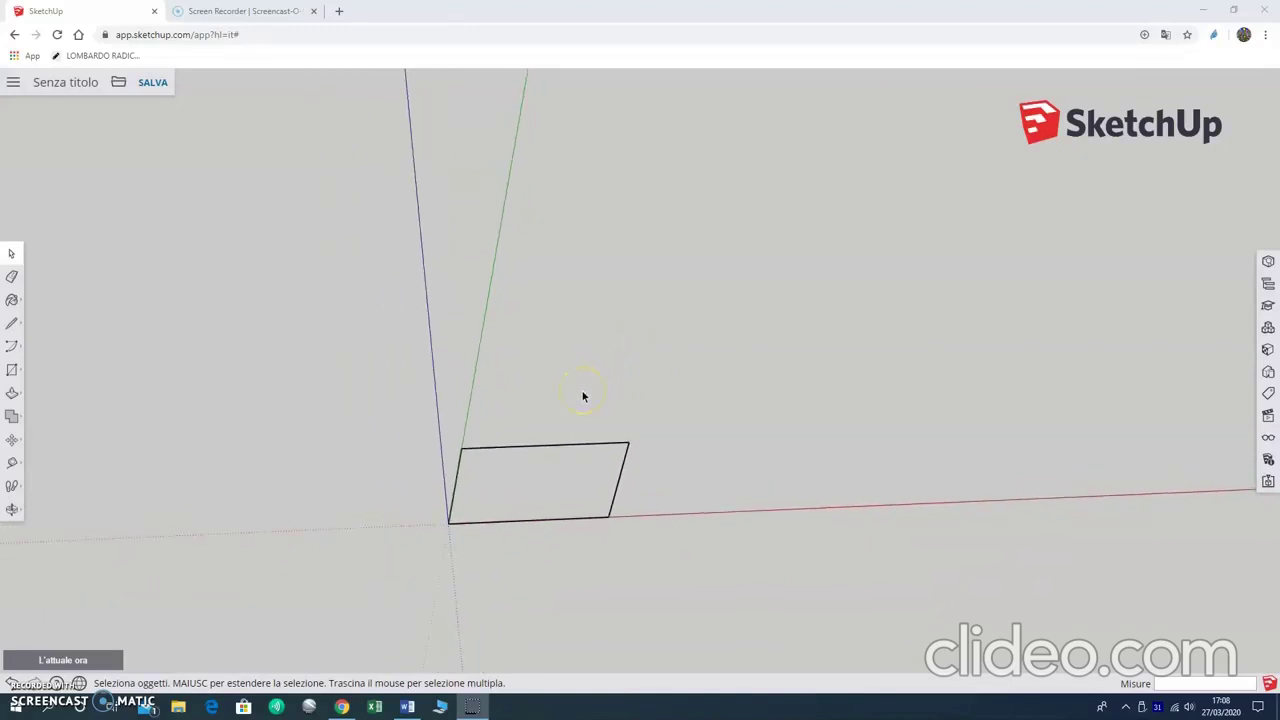
middle_click_drag(583, 396, 633, 361)
mouse_move(633, 361)
left_mouse_down()
mouse_move(532, 327)
mouse_move(603, 477)
mouse_move(486, 409)
mouse_move(406, 274)
mouse_move(403, 291)
mouse_move(603, 449)
mouse_move(577, 529)
mouse_move(586, 566)
mouse_move(486, 503)
mouse_move(526, 486)
mouse_move(706, 497)
mouse_move(611, 591)
mouse_move(585, 414)
mouse_move(617, 220)
mouse_move(551, 460)
mouse_move(491, 443)
mouse_move(738, 517)
mouse_move(654, 529)
mouse_move(563, 586)
mouse_move(604, 591)
left_mouse_up()
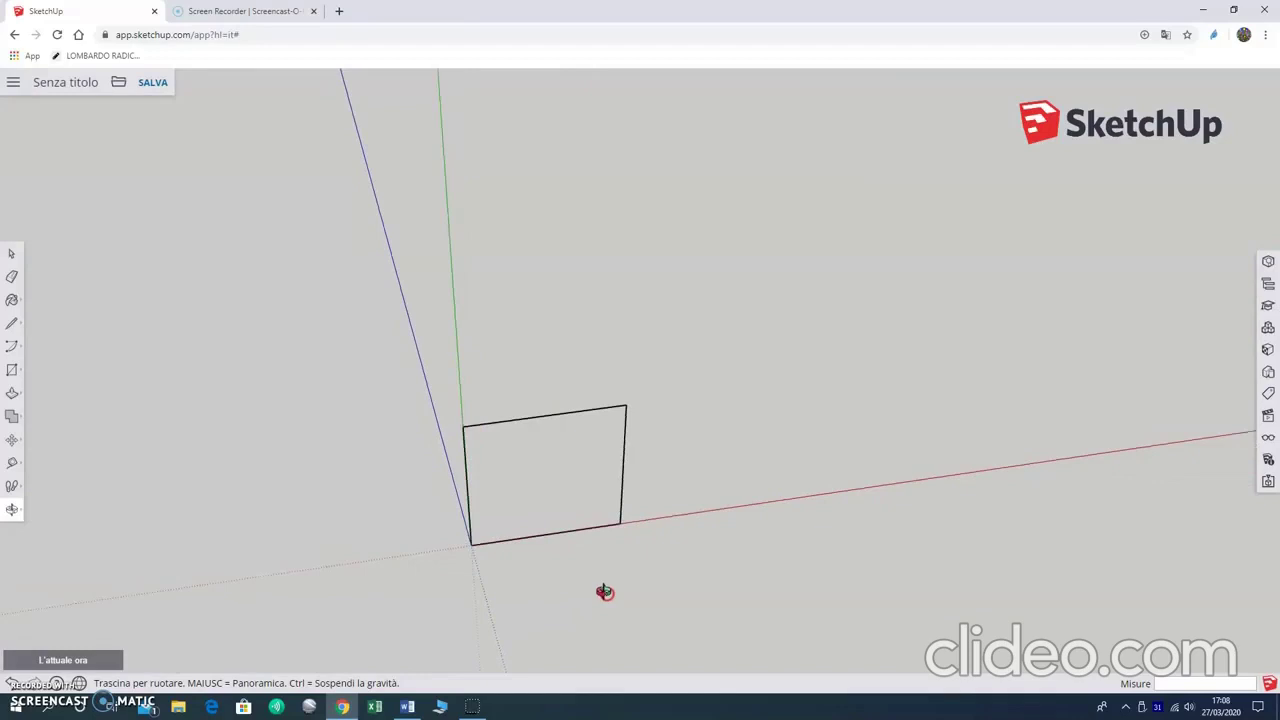
key("space")
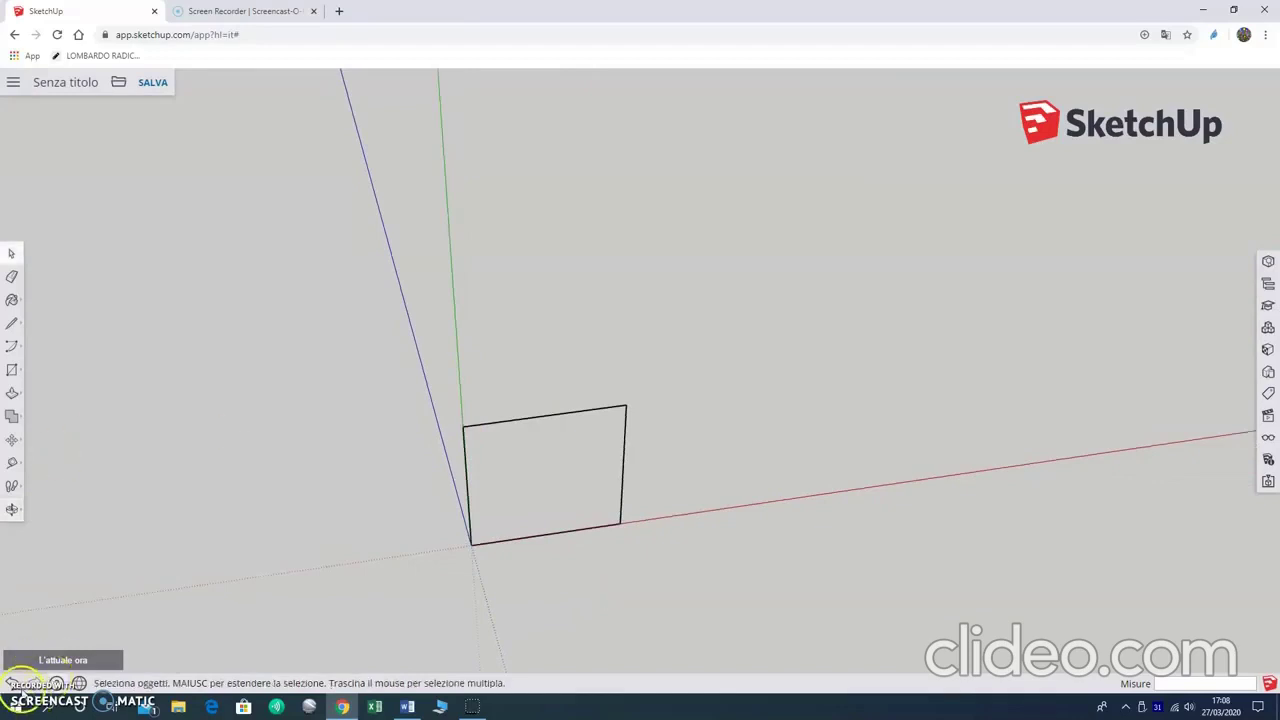
middle_click_drag(604, 591, 527, 437)
scroll(527, 437, "up", 2)
scroll(514, 471, "up", 2)
scroll(514, 471, "up", 2)
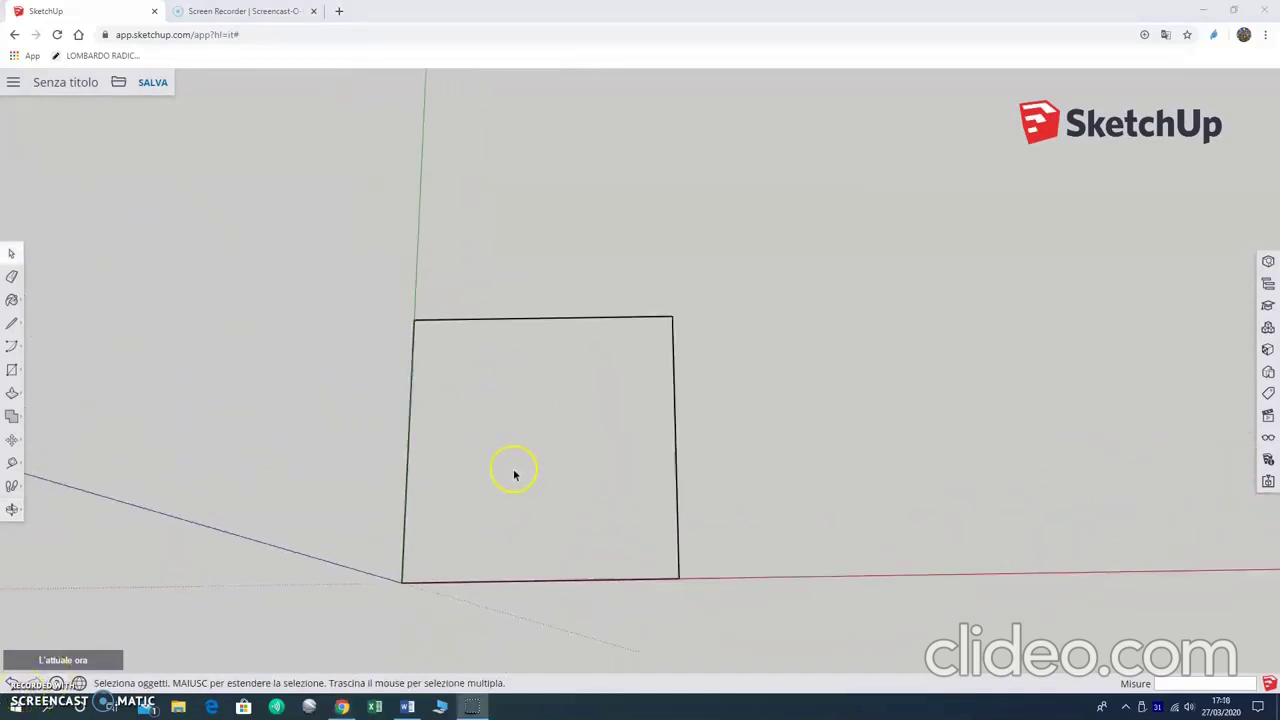
- Retrace the bottom edge with the Line tool so the outline gets a face again
left_click(12, 322)
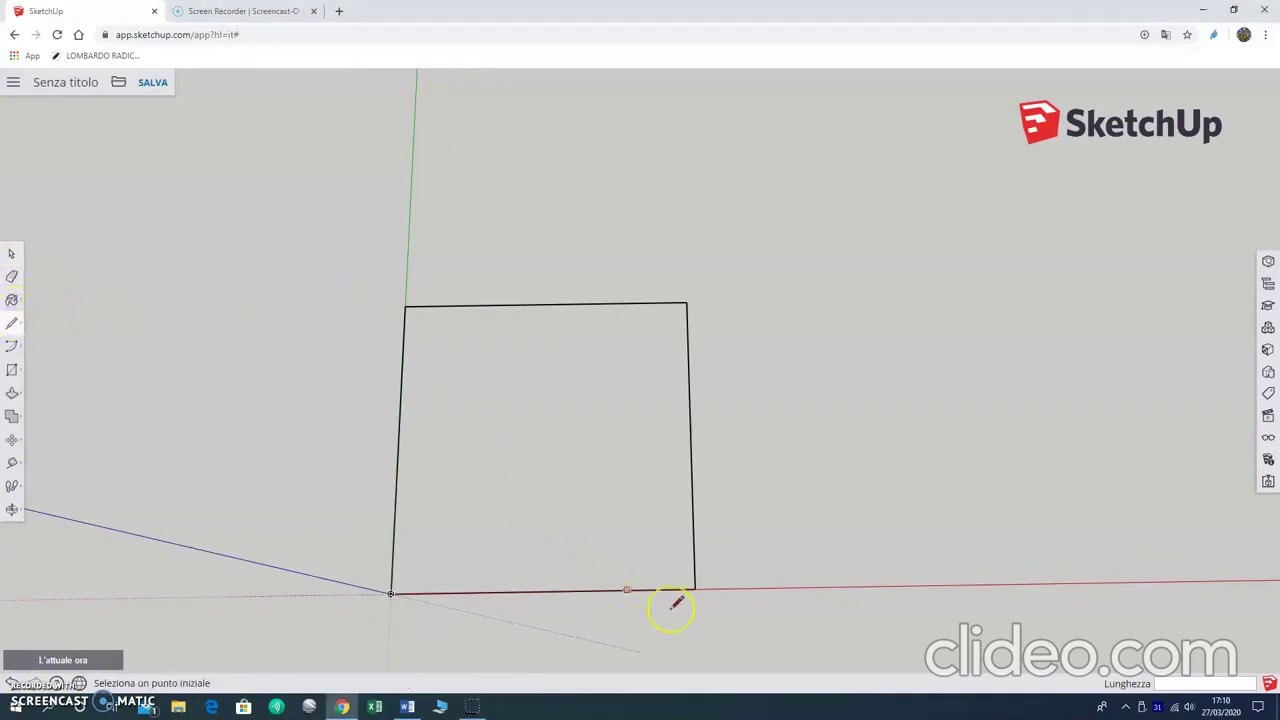
left_click(695, 588)
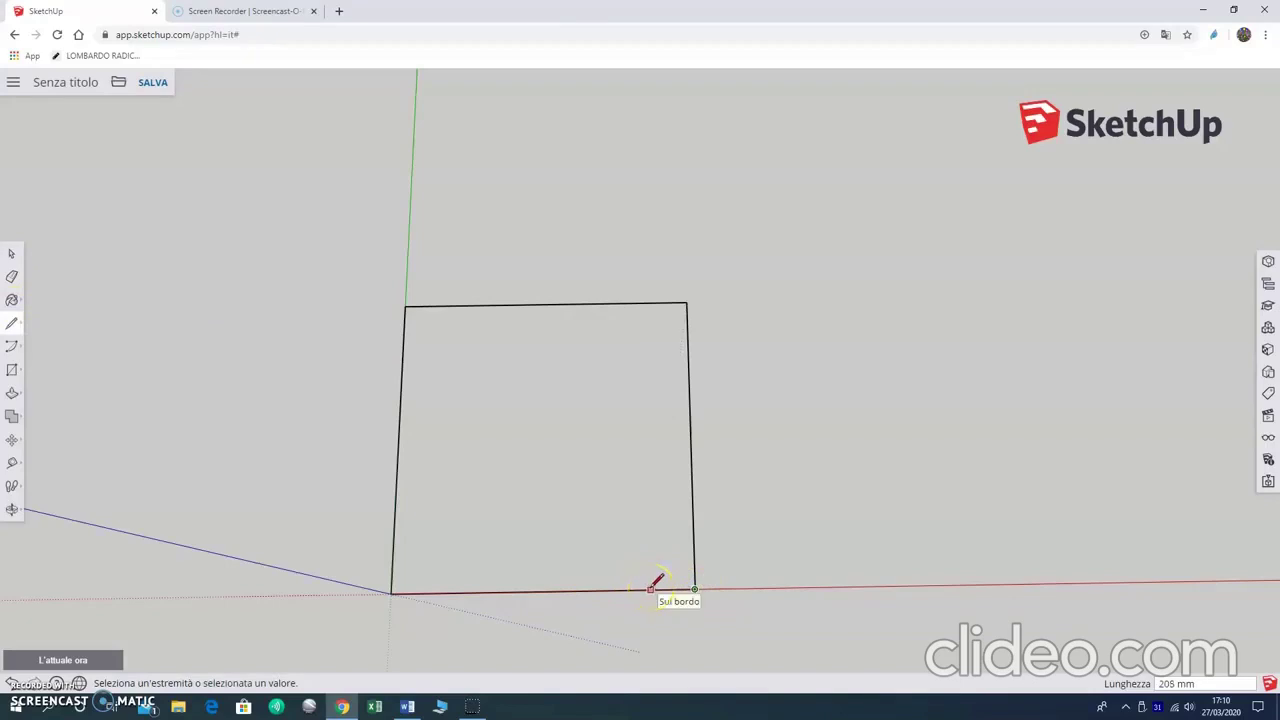
type("200")
left_click(651, 589)
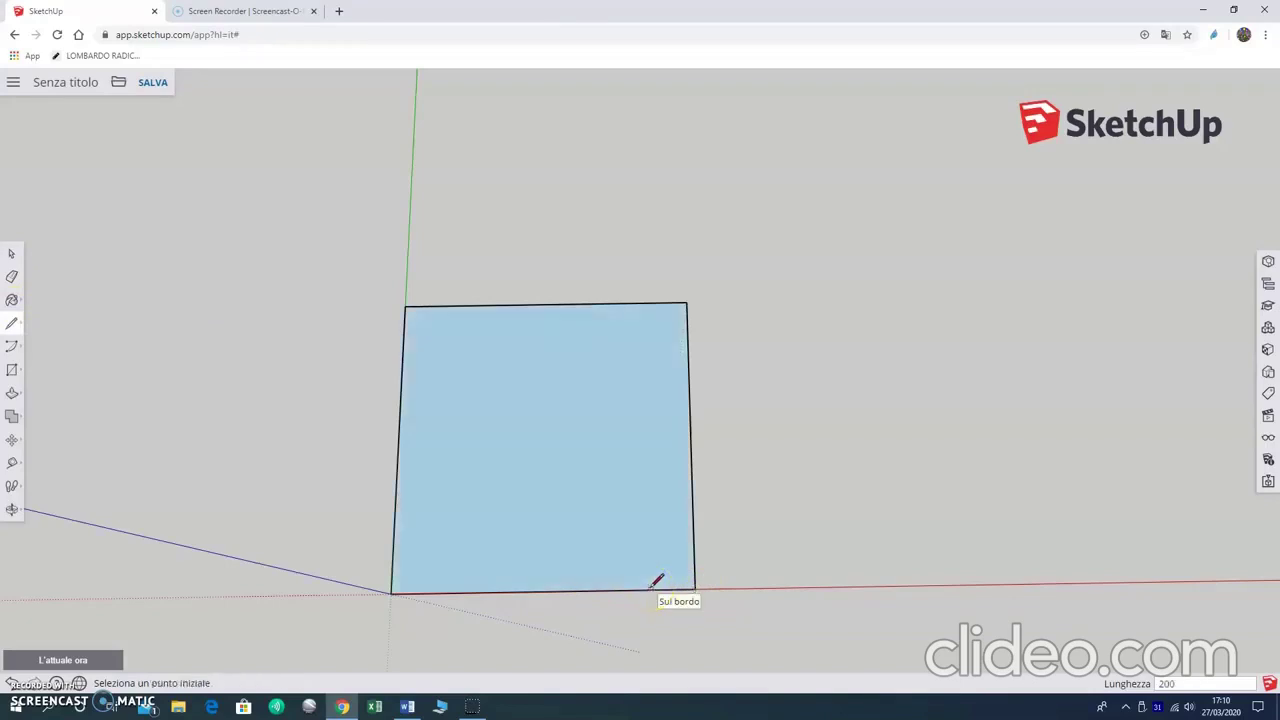
- Draw 200 mm vertical and horizontal edges marking off a bottom-right corner square
left_click(652, 587)
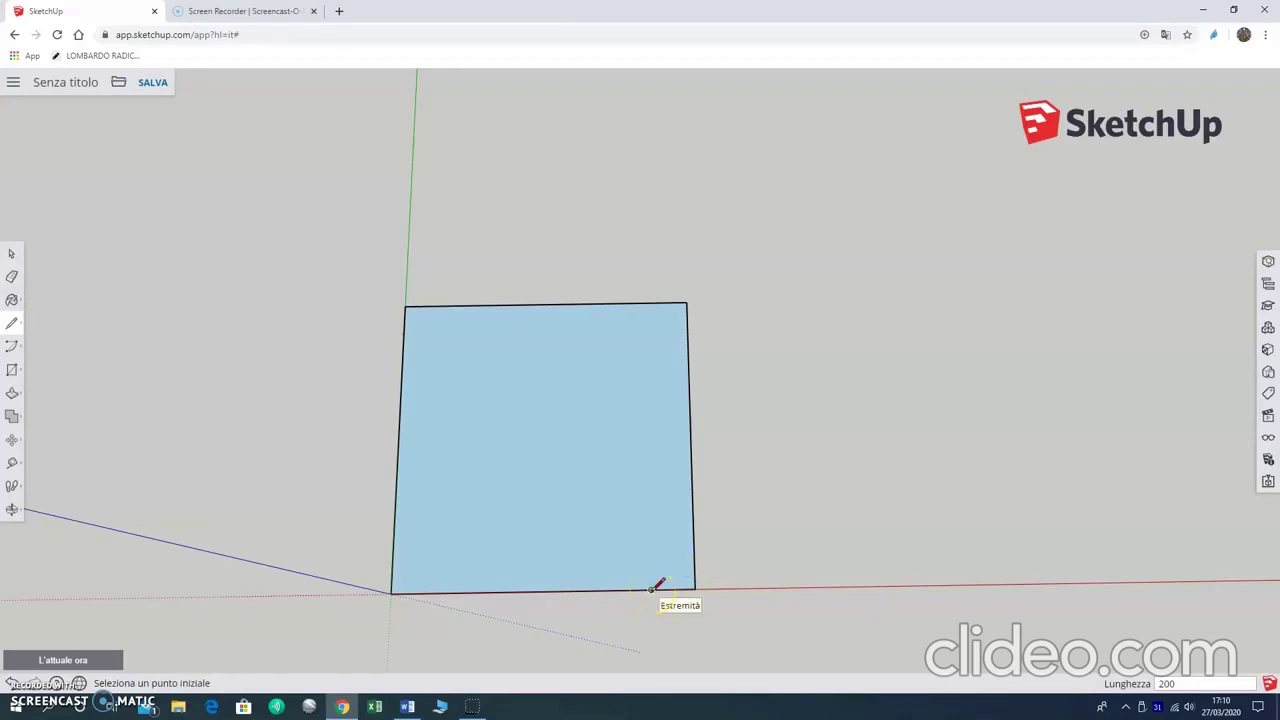
left_click(623, 568)
key("ctrl+z")
left_click(651, 588)
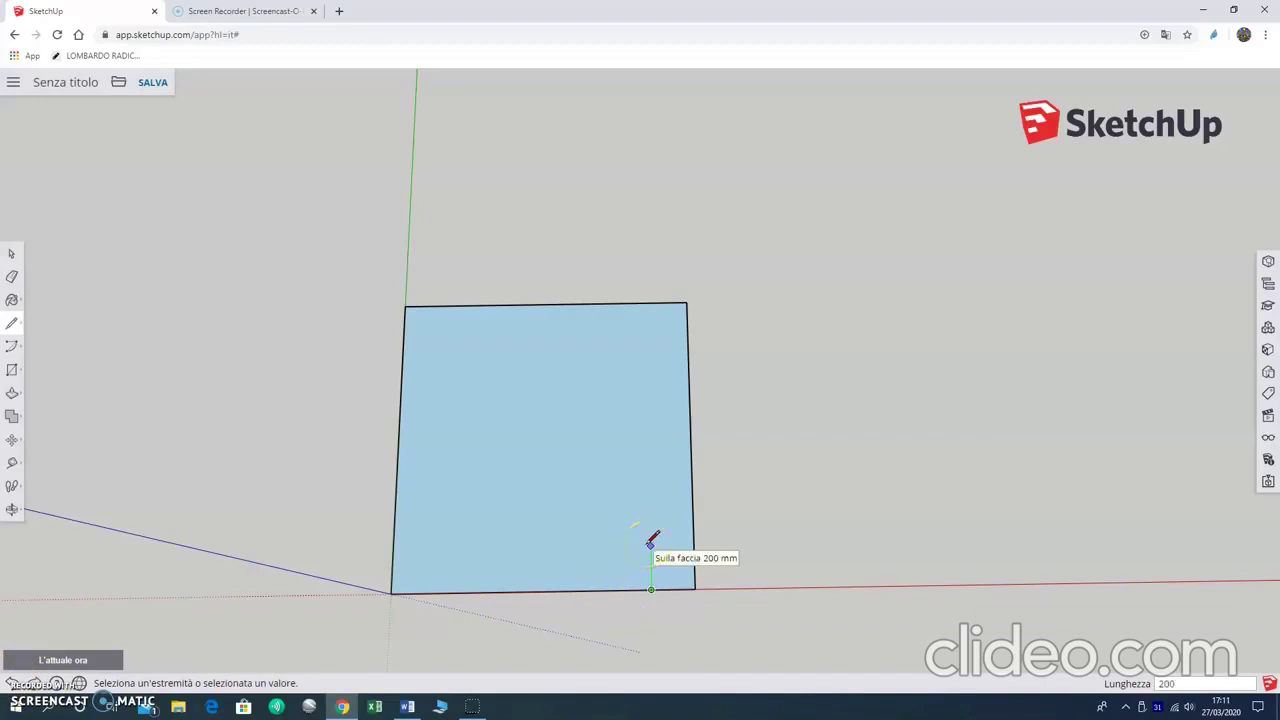
key("Return")
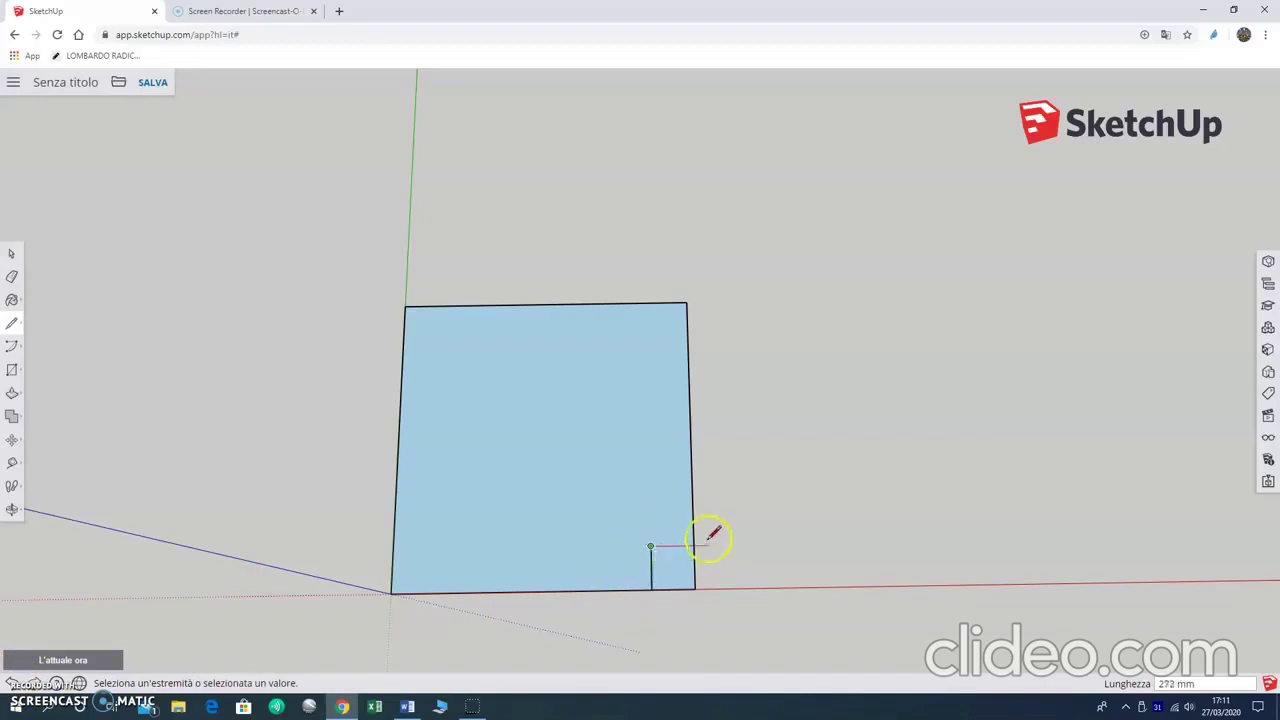
left_click(695, 545)
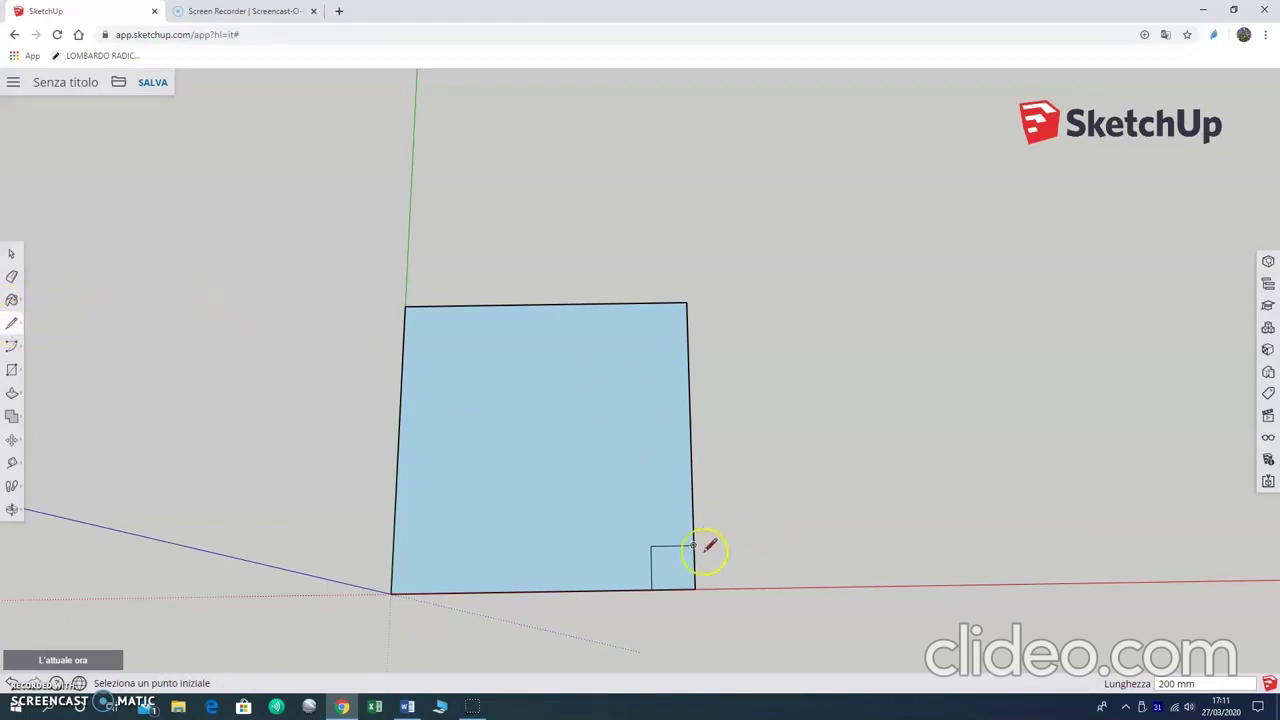
- Draw a vertical edge and a horizontal edge to the right side, forming the 400 mm corner square
left_click(651, 589)
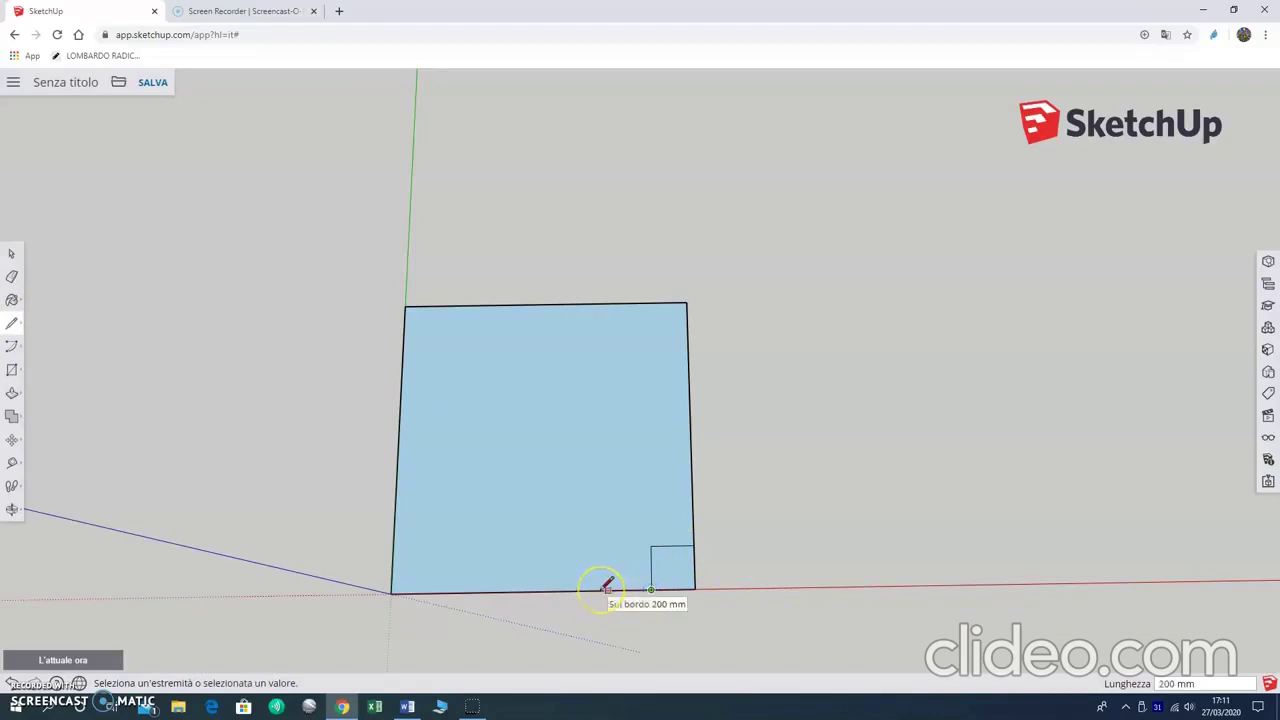
type("200")
key("Escape")
left_click(634, 586)
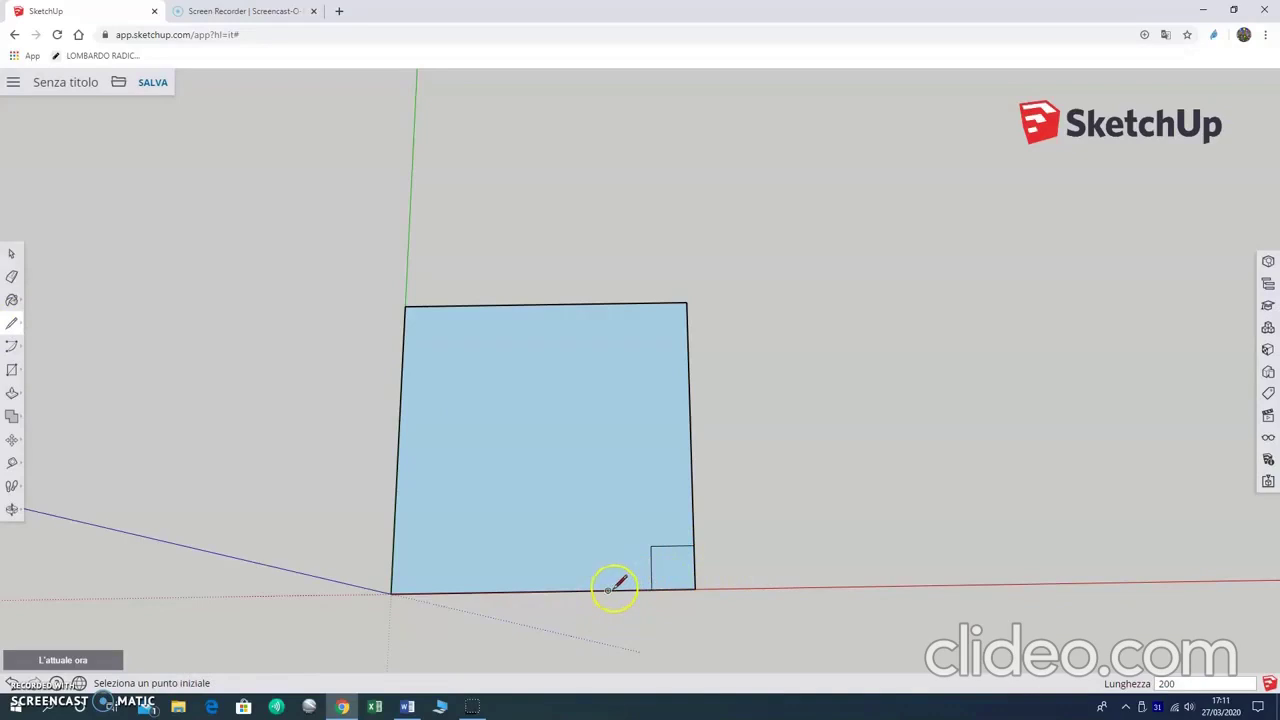
left_click(607, 588)
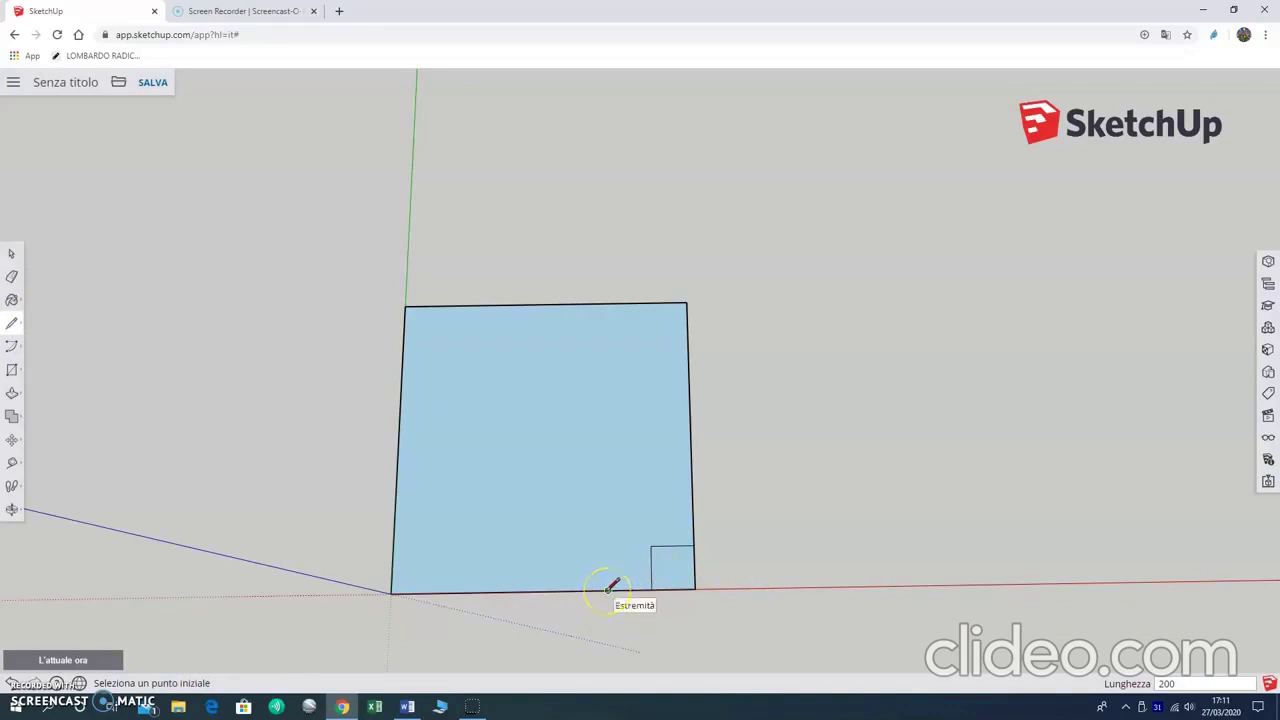
left_click_drag(608, 589, 612, 494)
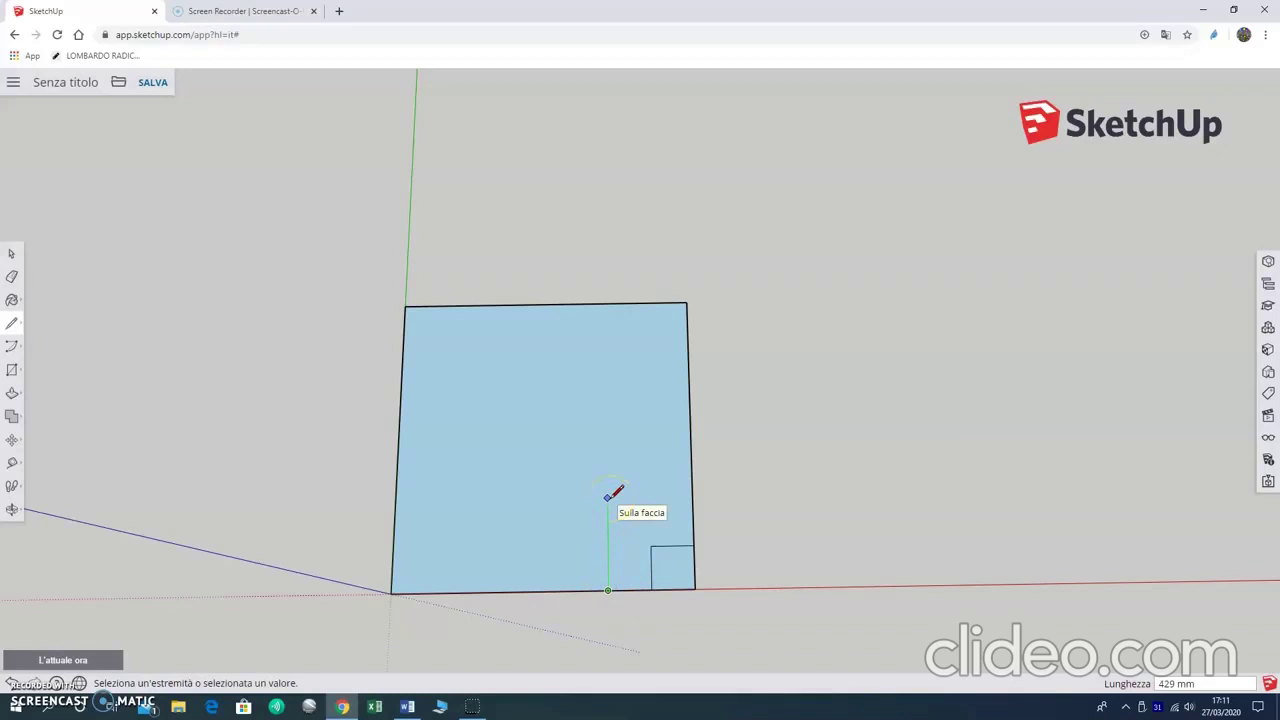
left_click_drag(608, 496, 678, 498)
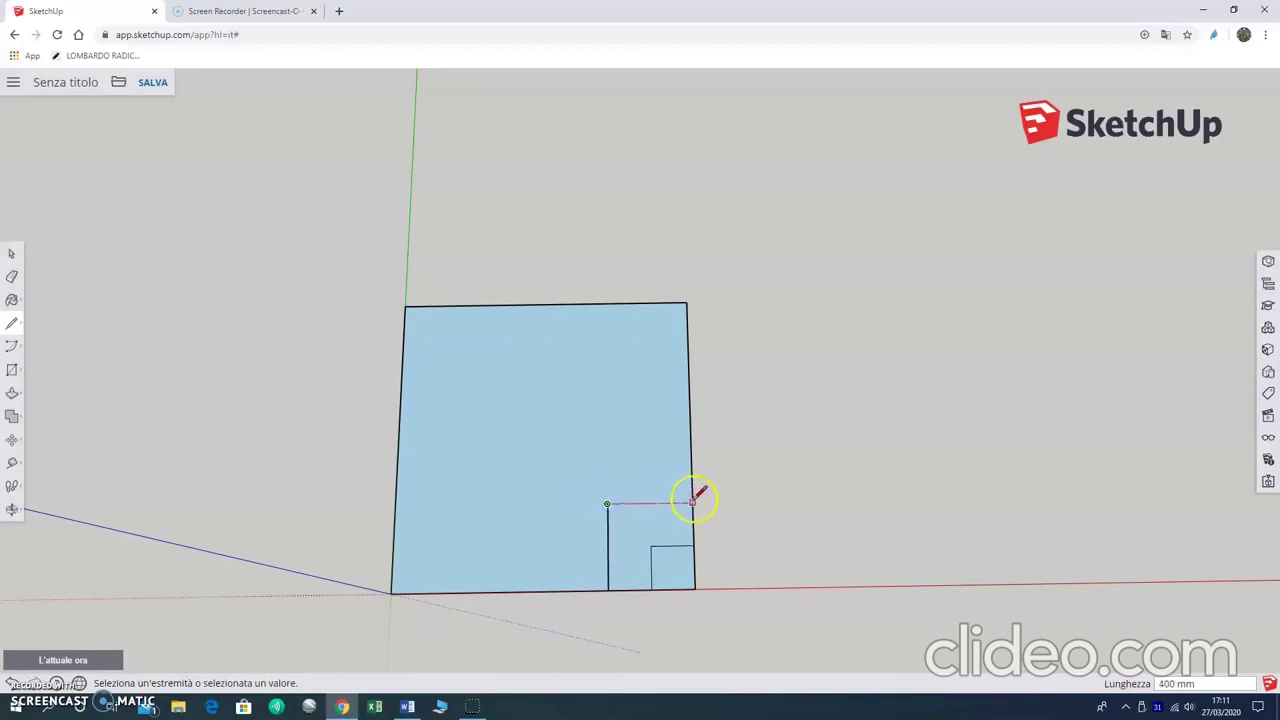
left_click_drag(678, 498, 694, 502)
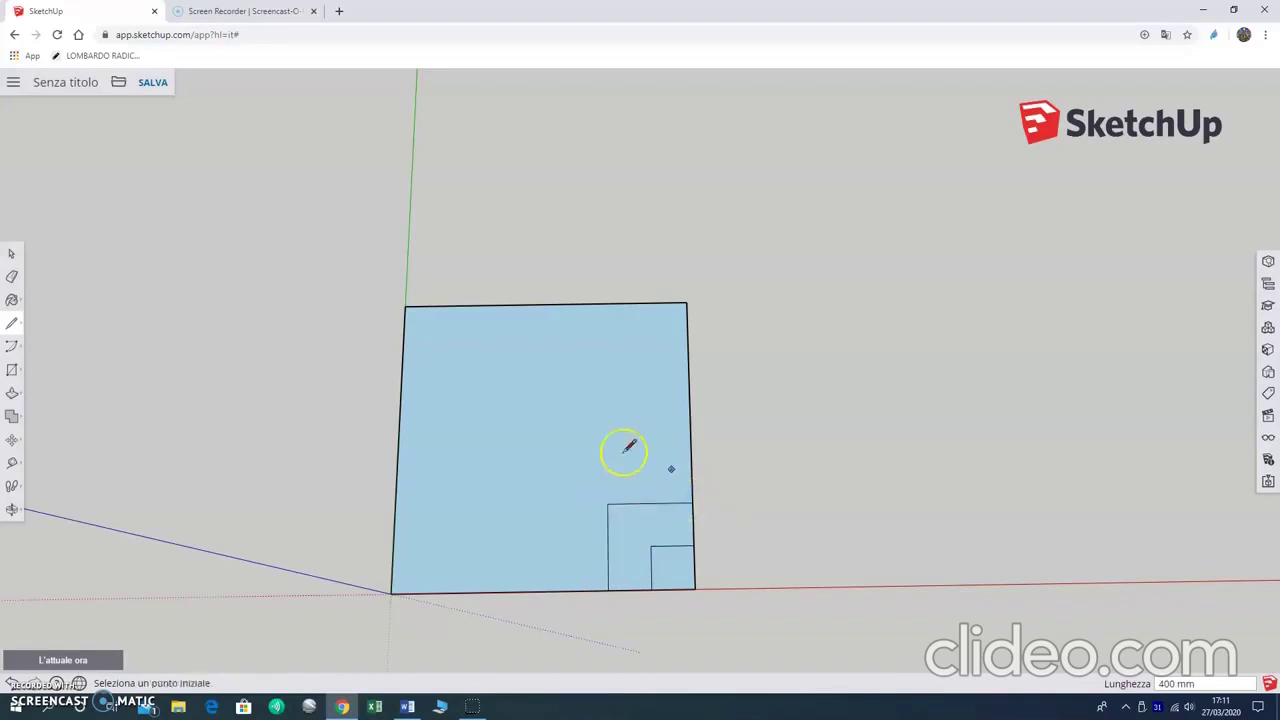
mouse_move(12, 323)
left_click(44, 316)
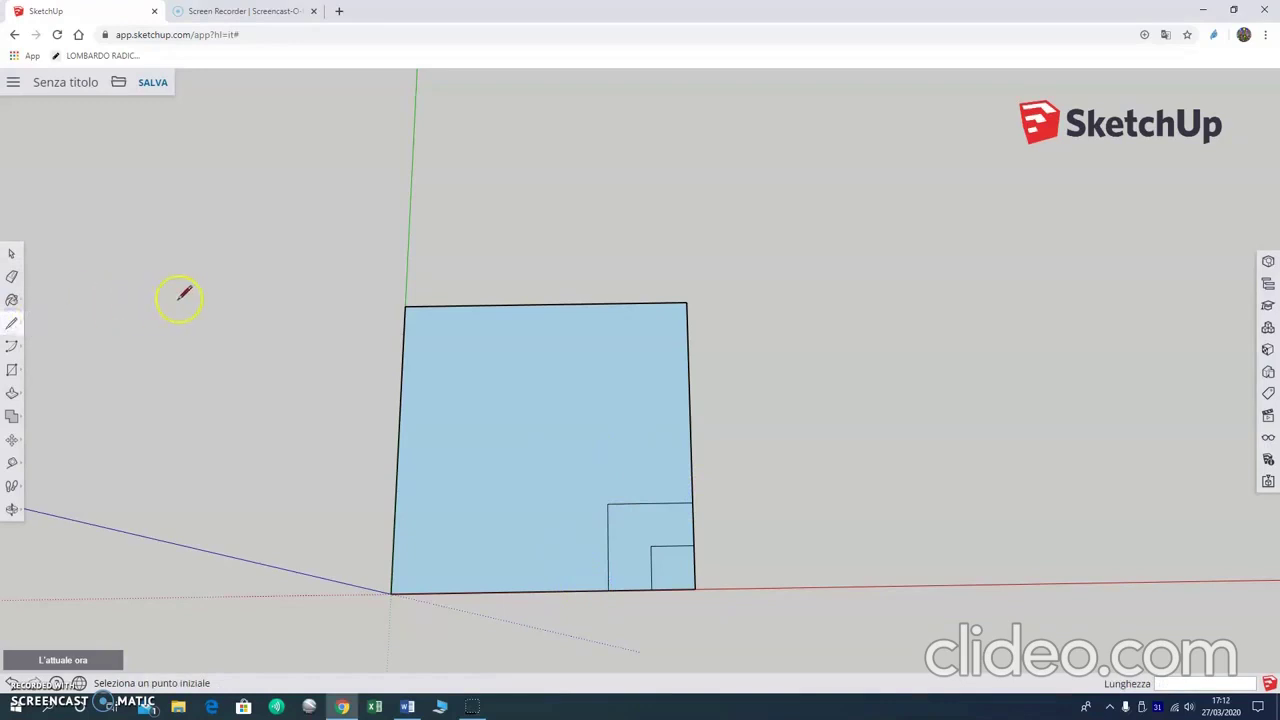
- Begin the next vertical line up from a point further left on the bottom edge
left_click(608, 590)
left_click(561, 591)
type("200")
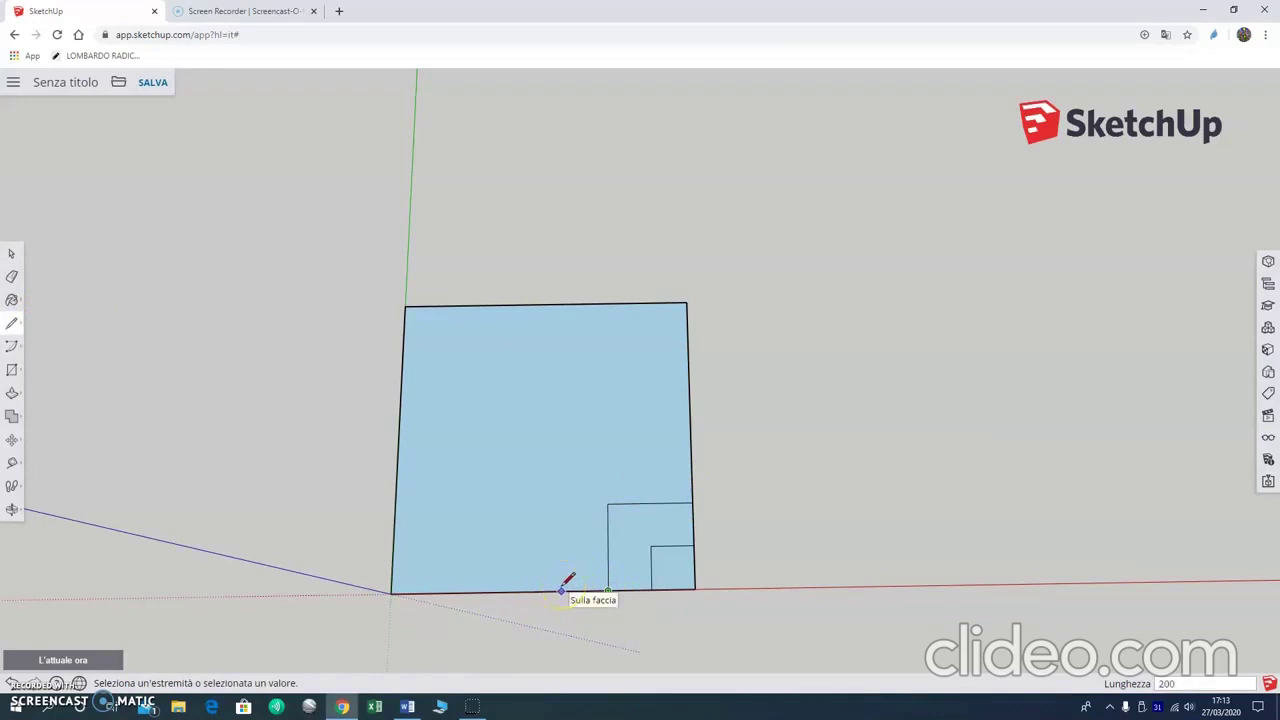
key("Escape")
left_click(564, 590)
left_click_drag(566, 590, 563, 457)
type("600")
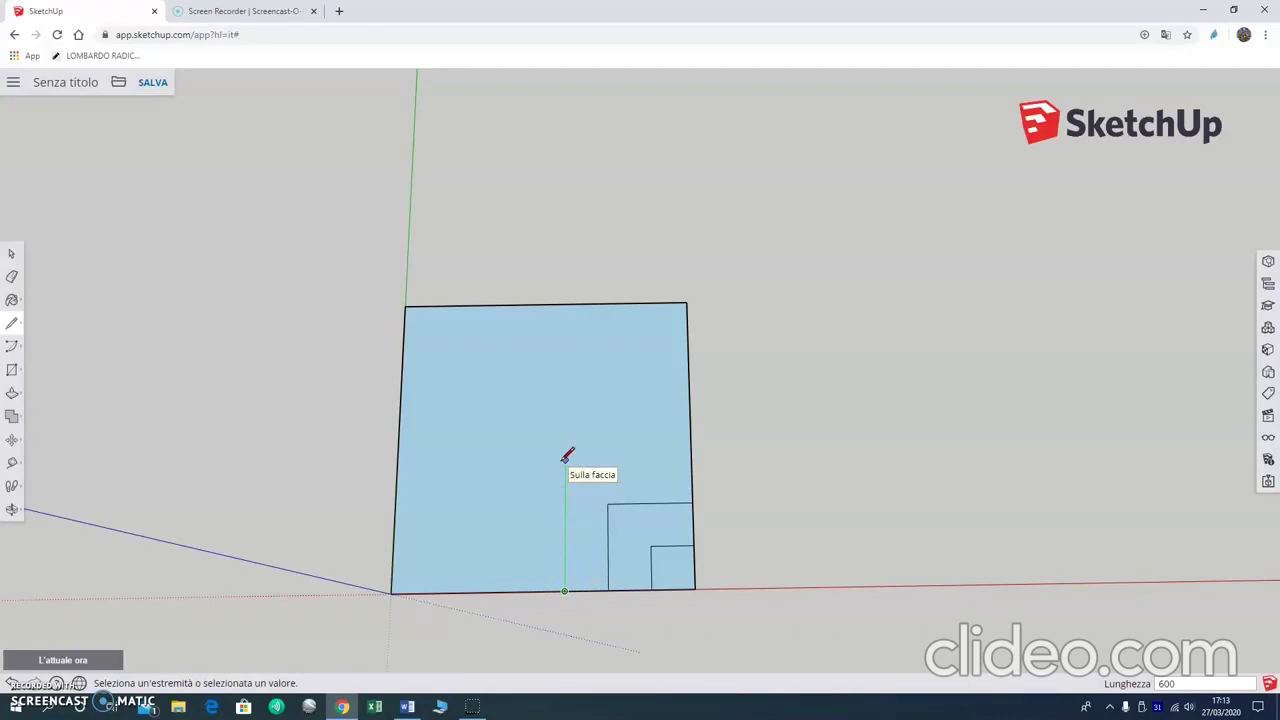
- Close the 600 mm corner square, then draw the 800 mm square's vertical and horizontal edges
key("Return")
left_click_drag(565, 457, 693, 460)
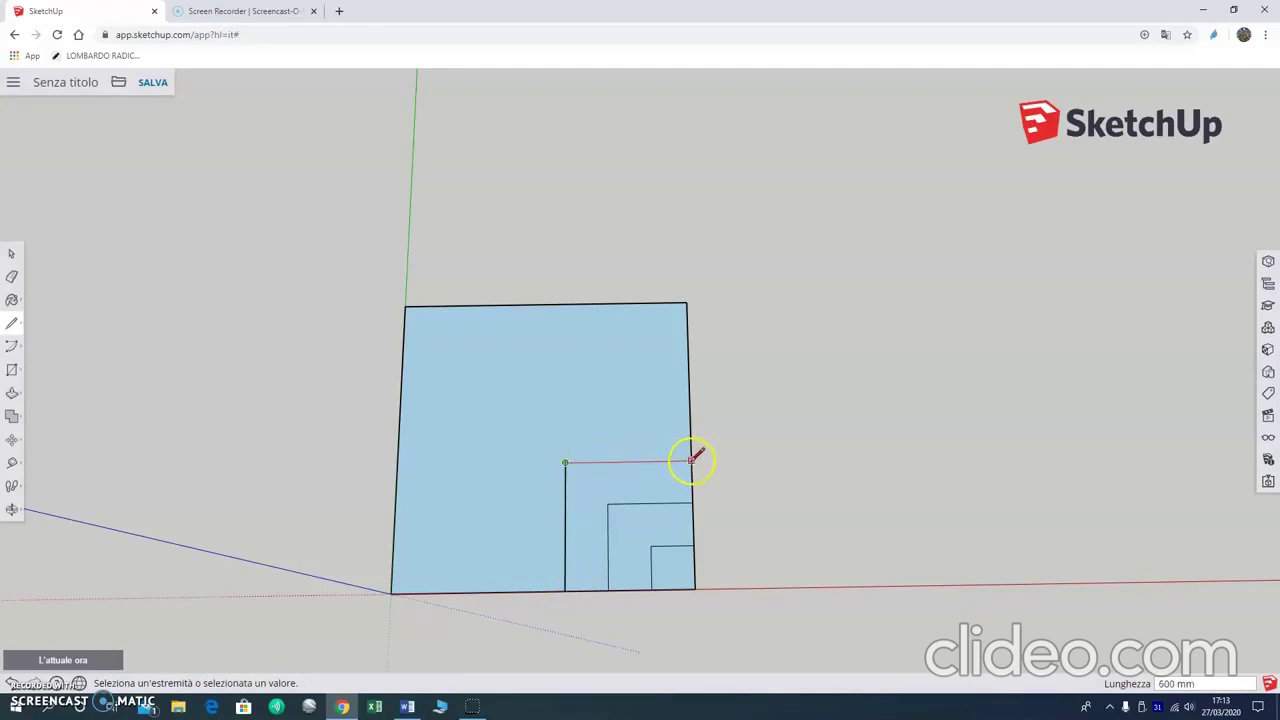
left_click(693, 460)
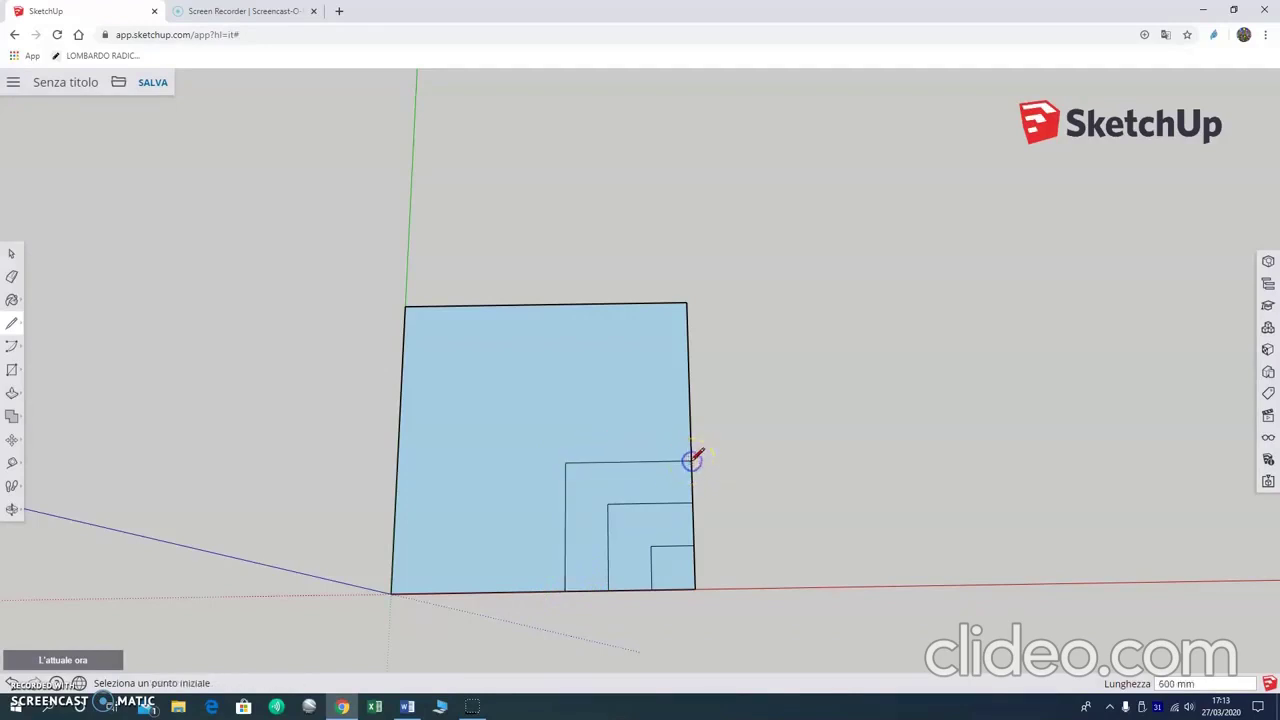
left_click(567, 590)
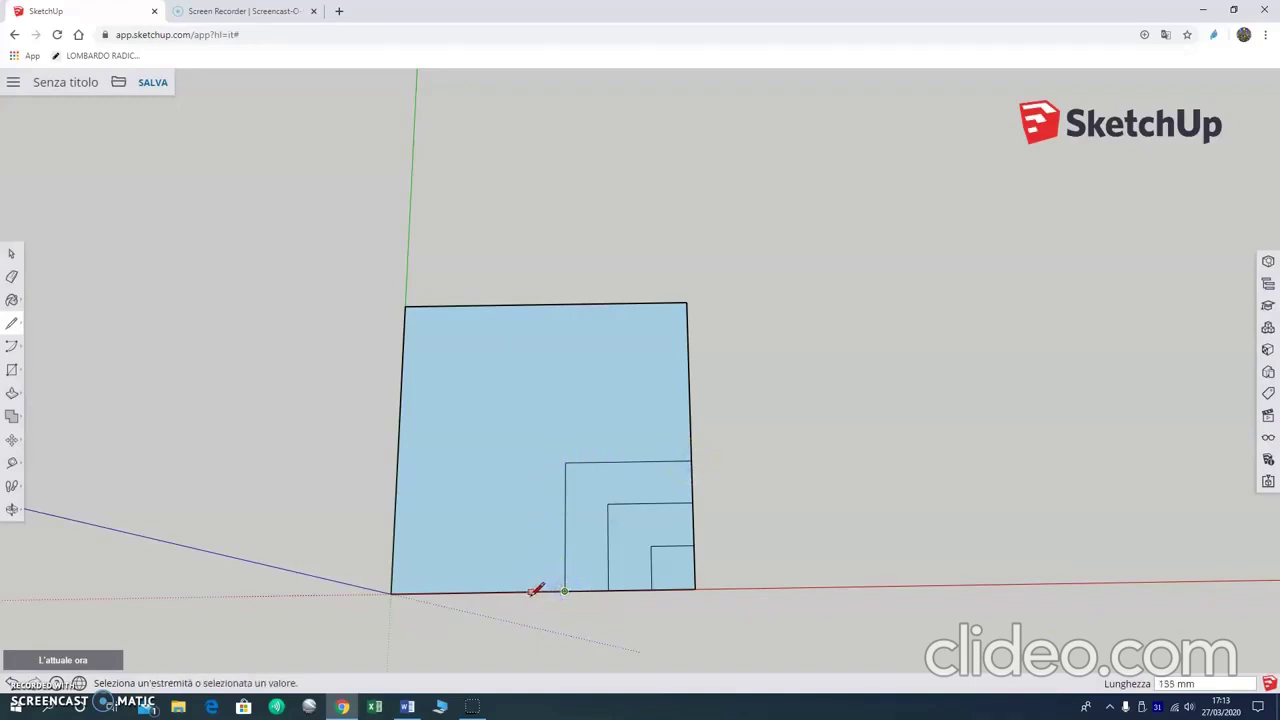
type("200")
key("Return")
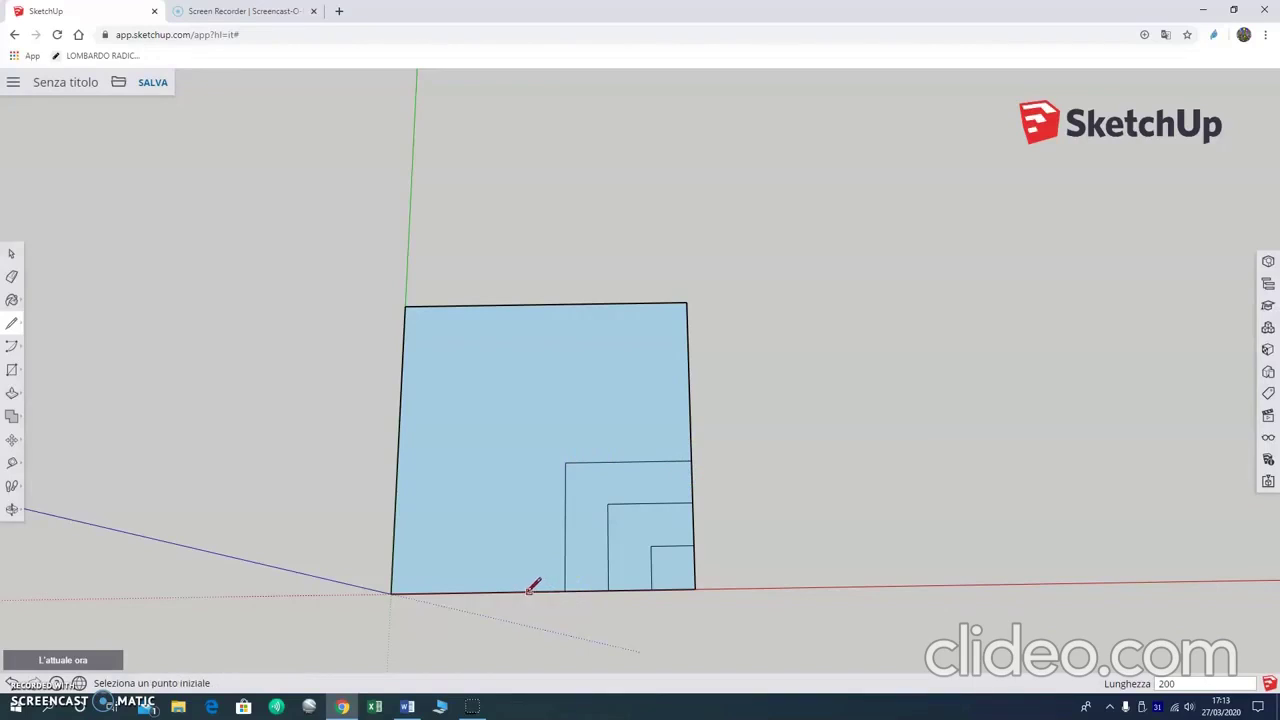
left_click(521, 591)
type("800")
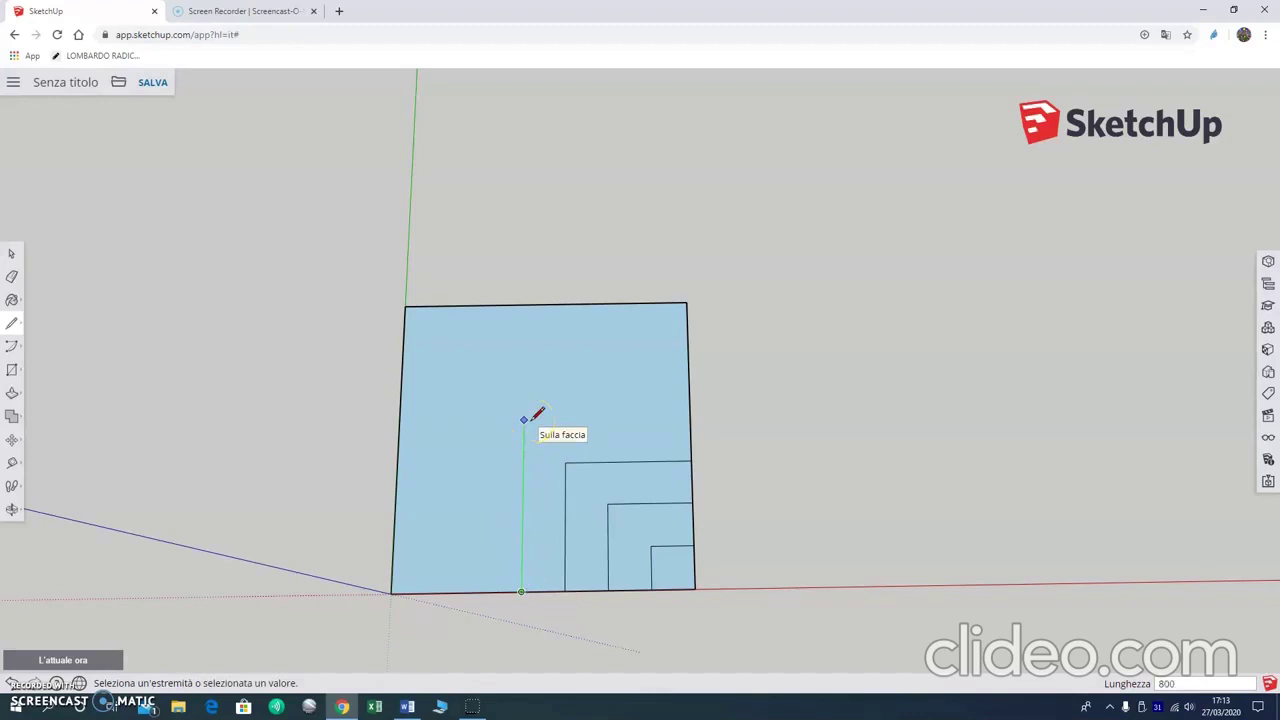
left_click(523, 420)
left_click_drag(537, 412, 692, 418)
left_click(692, 418)
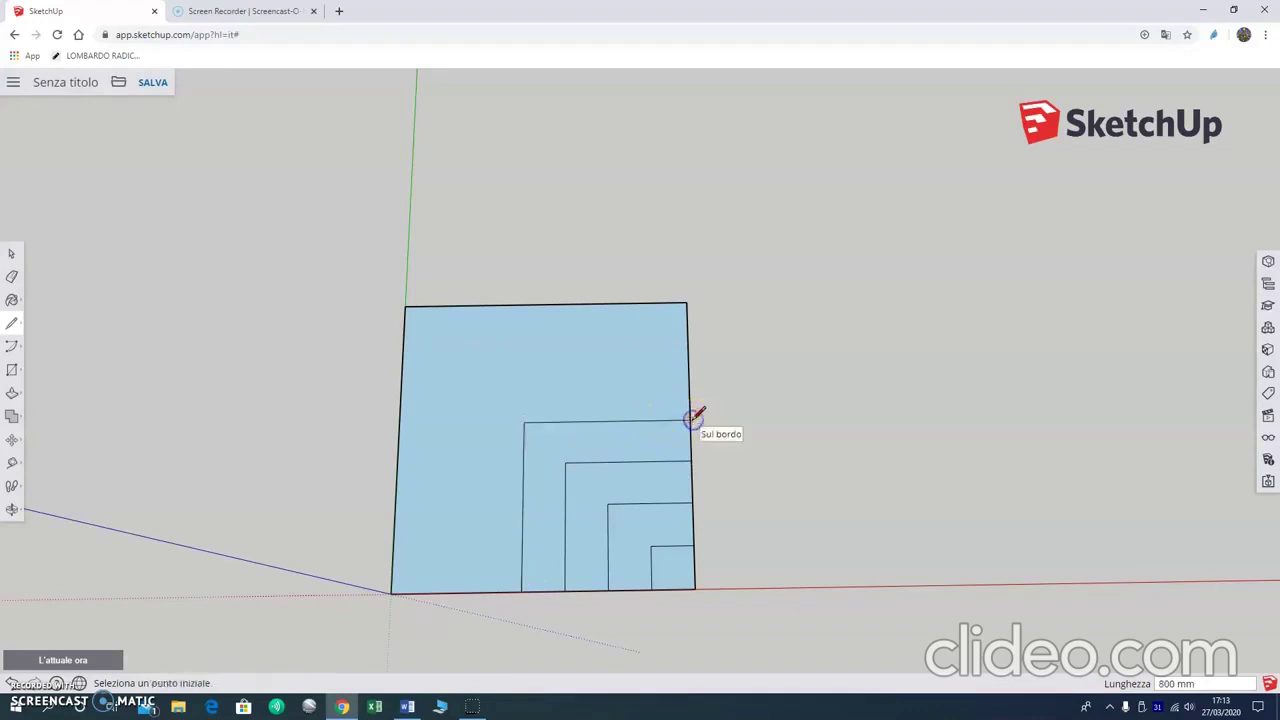
- Draw the vertical and horizontal edges of the 1000 mm corner square
left_click(521, 591)
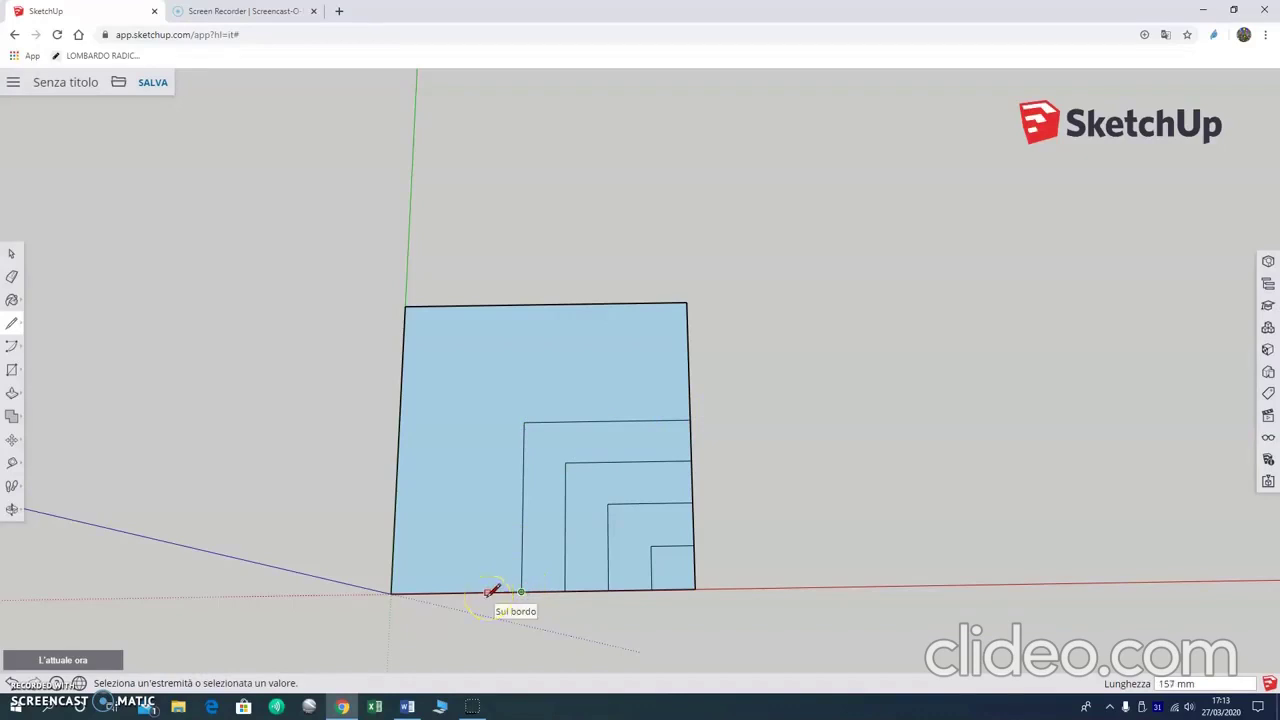
key("Escape")
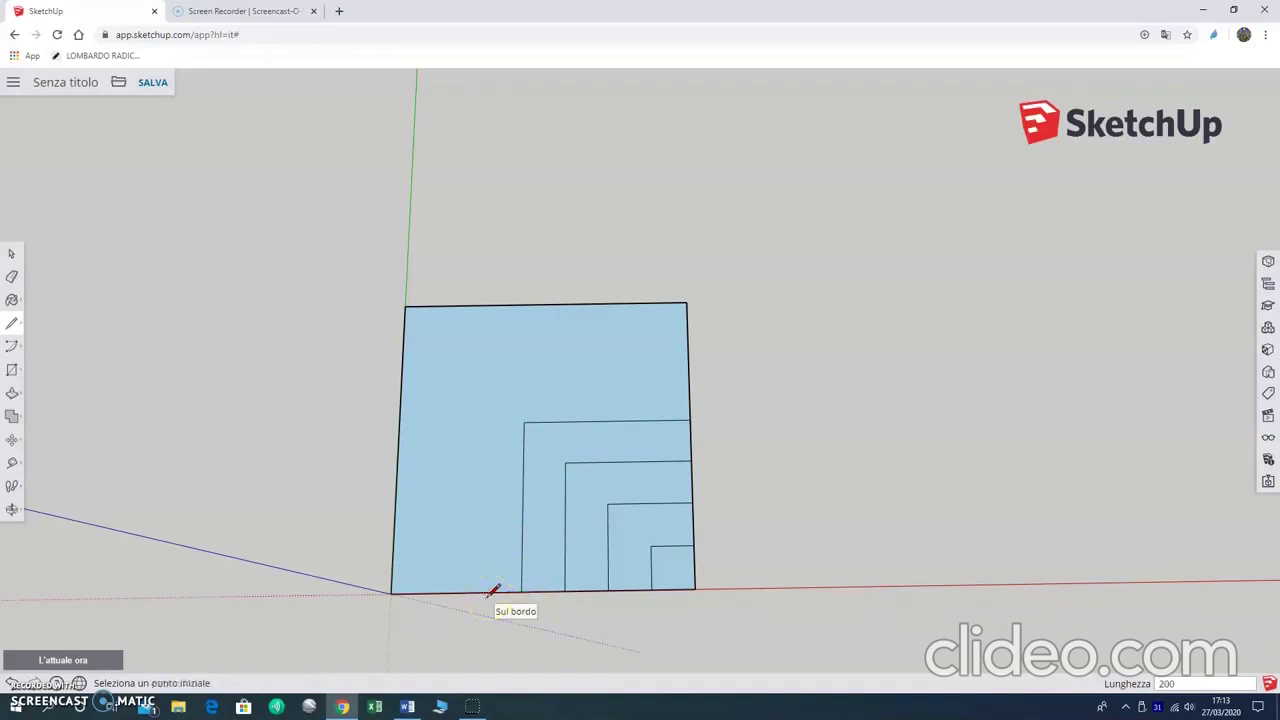
left_click(478, 591)
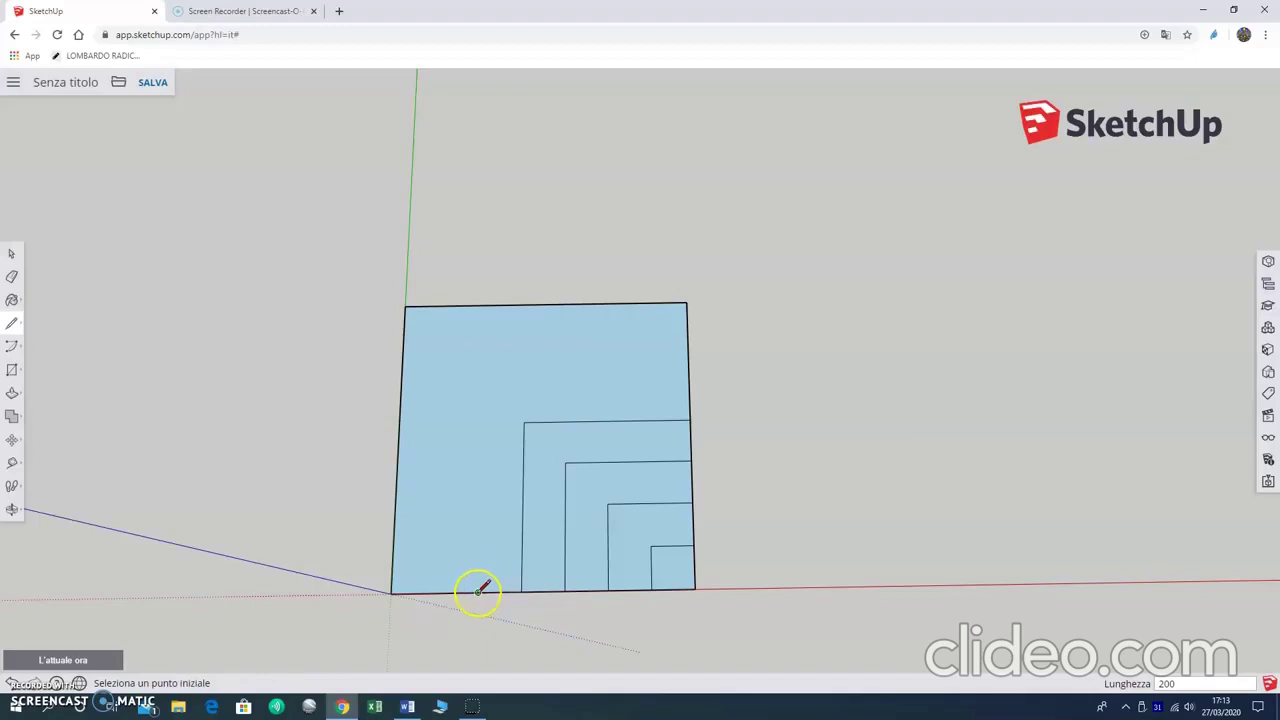
left_click(478, 591)
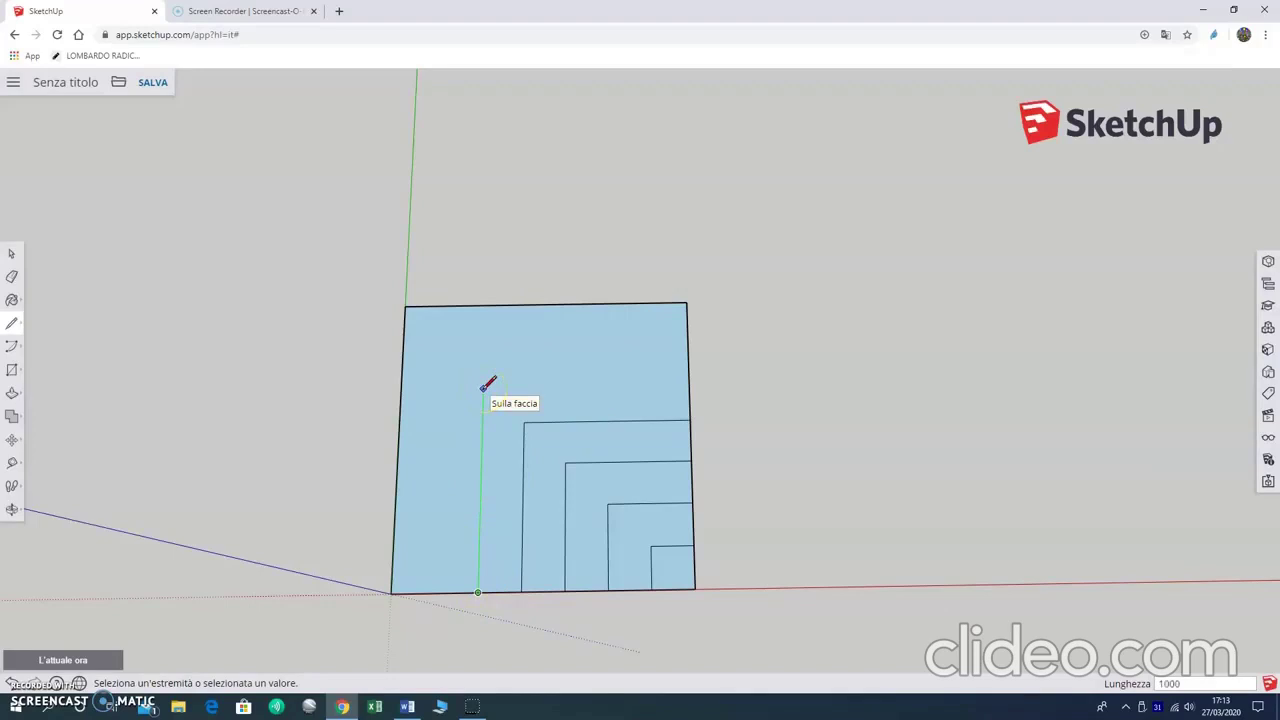
left_click(483, 386)
left_click_drag(487, 383, 690, 380)
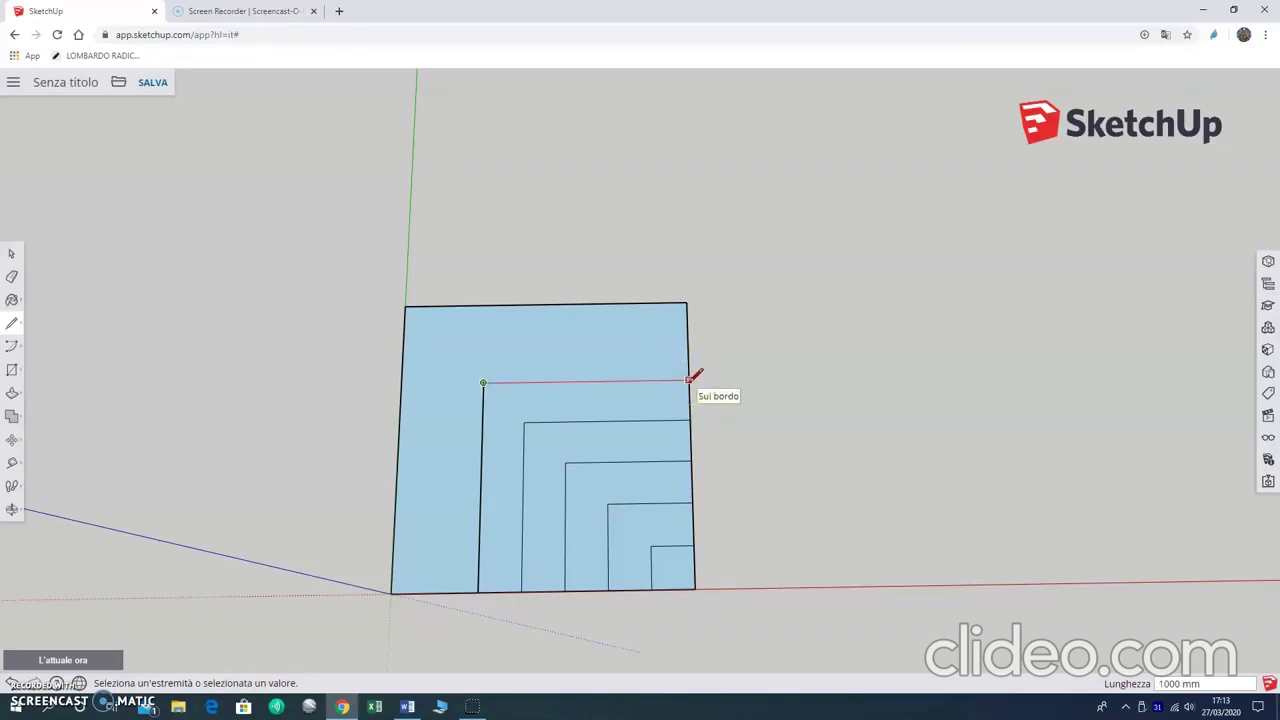
left_click(690, 380)
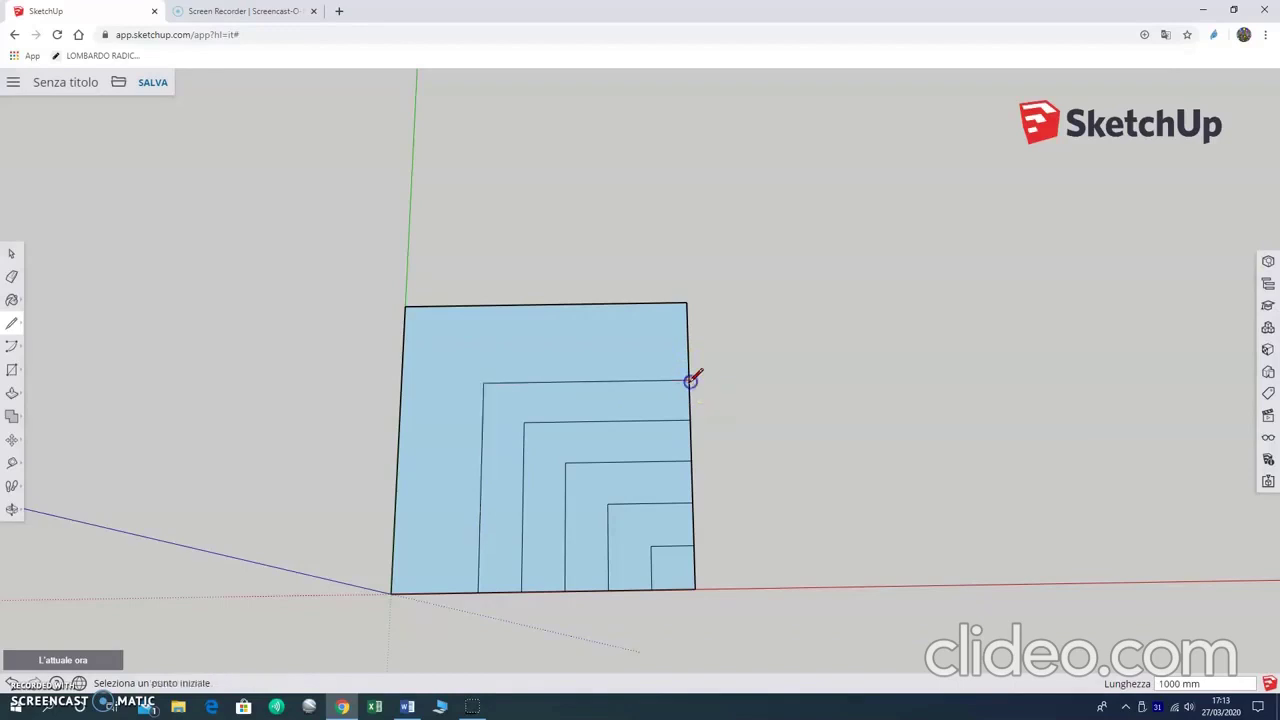
- Draw a 1200 mm vertical line and its horizontal edge to the right side
left_click(478, 591)
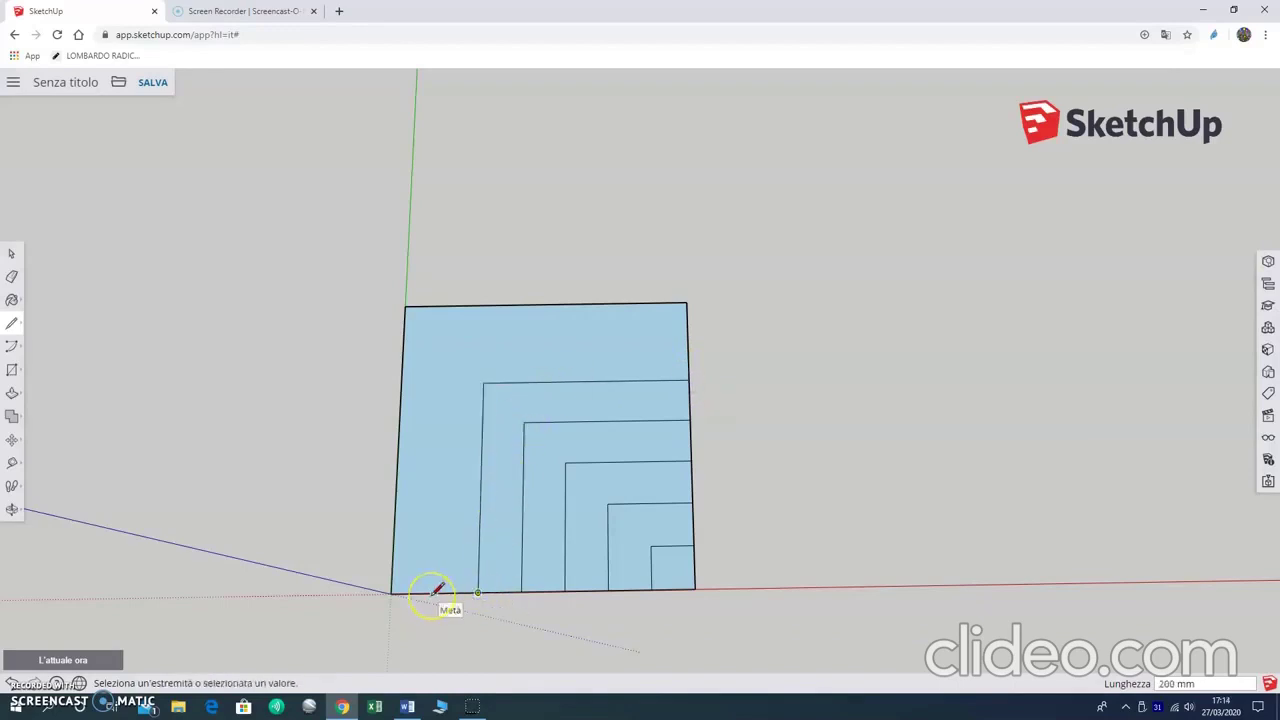
key("Escape")
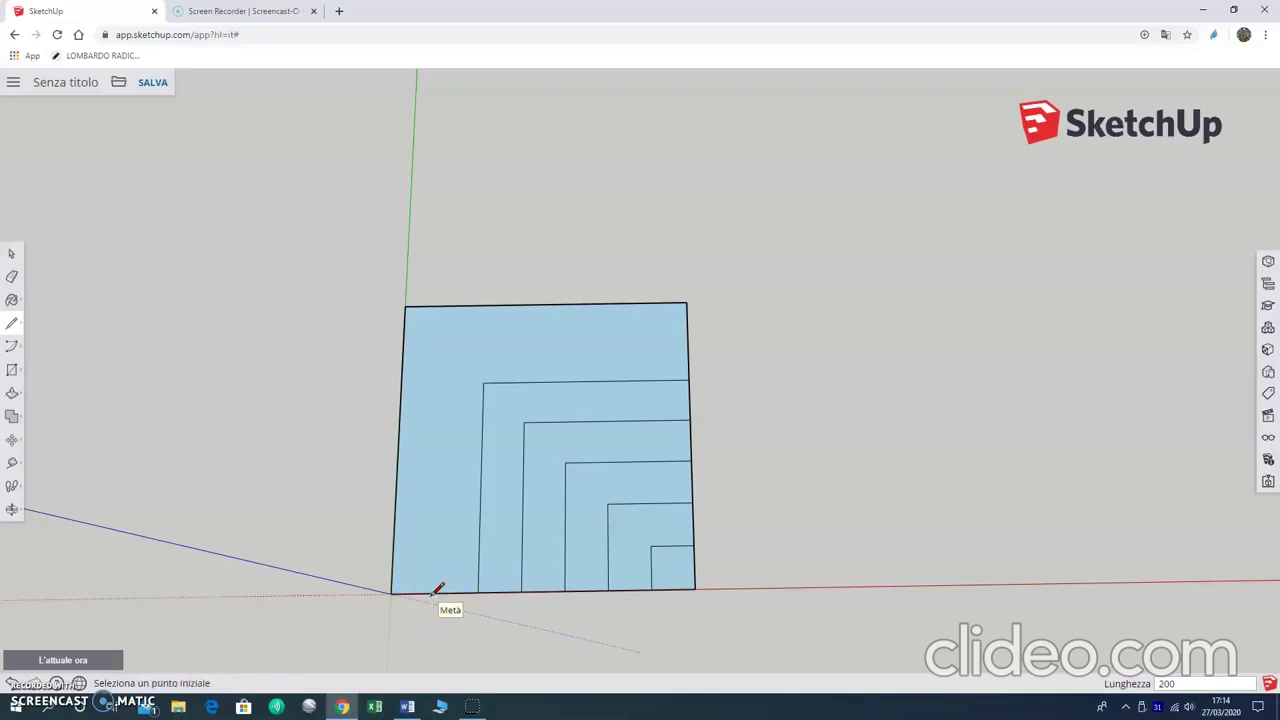
left_click(436, 592)
left_click(434, 592)
type("1200")
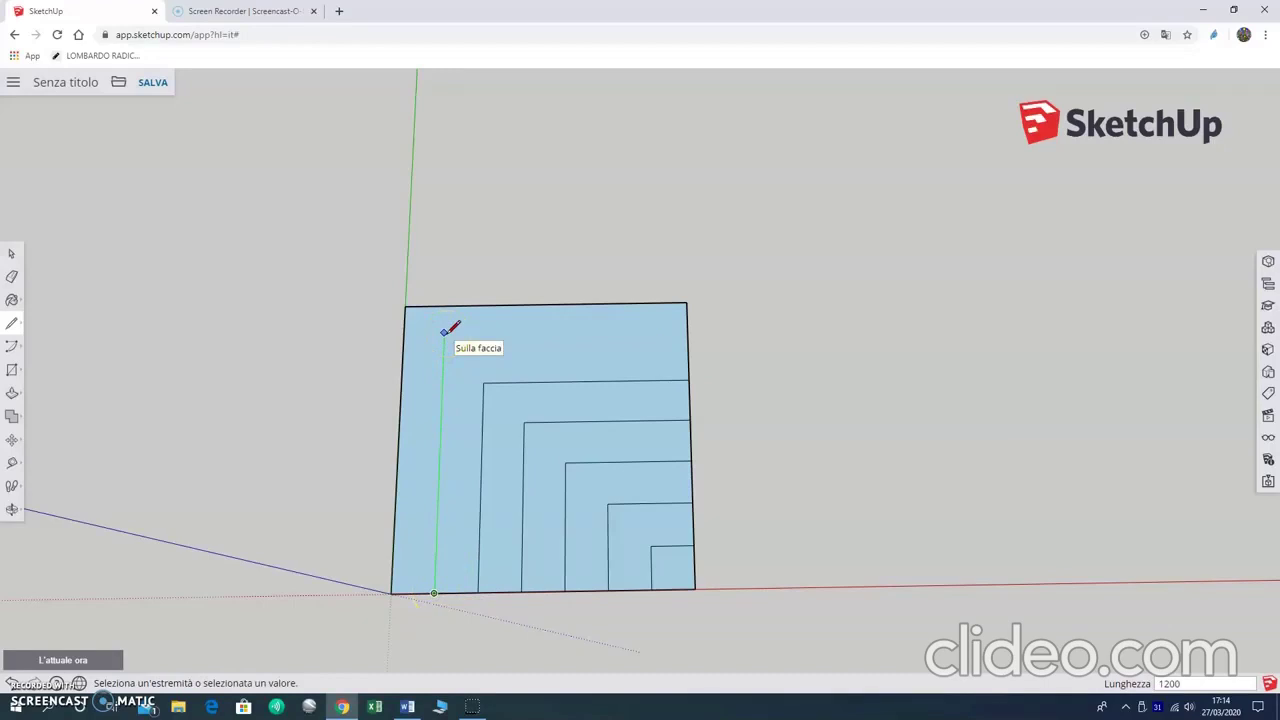
key("Return")
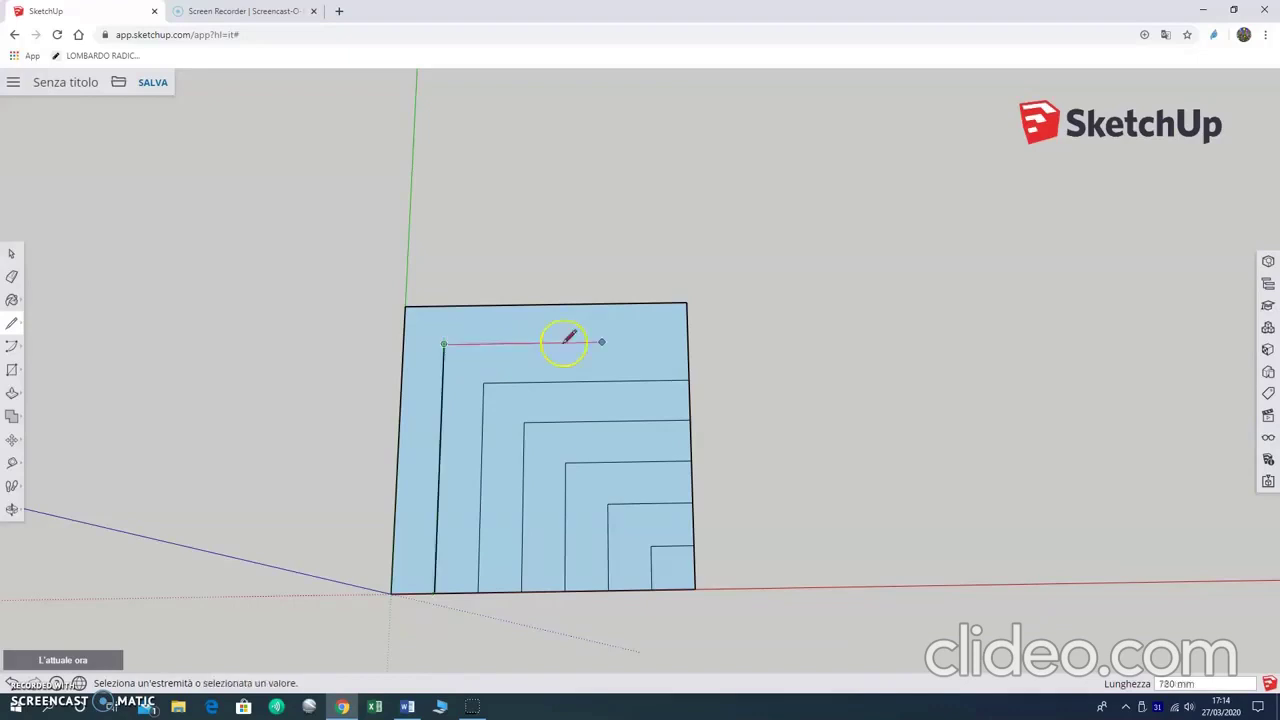
left_click(686, 341)
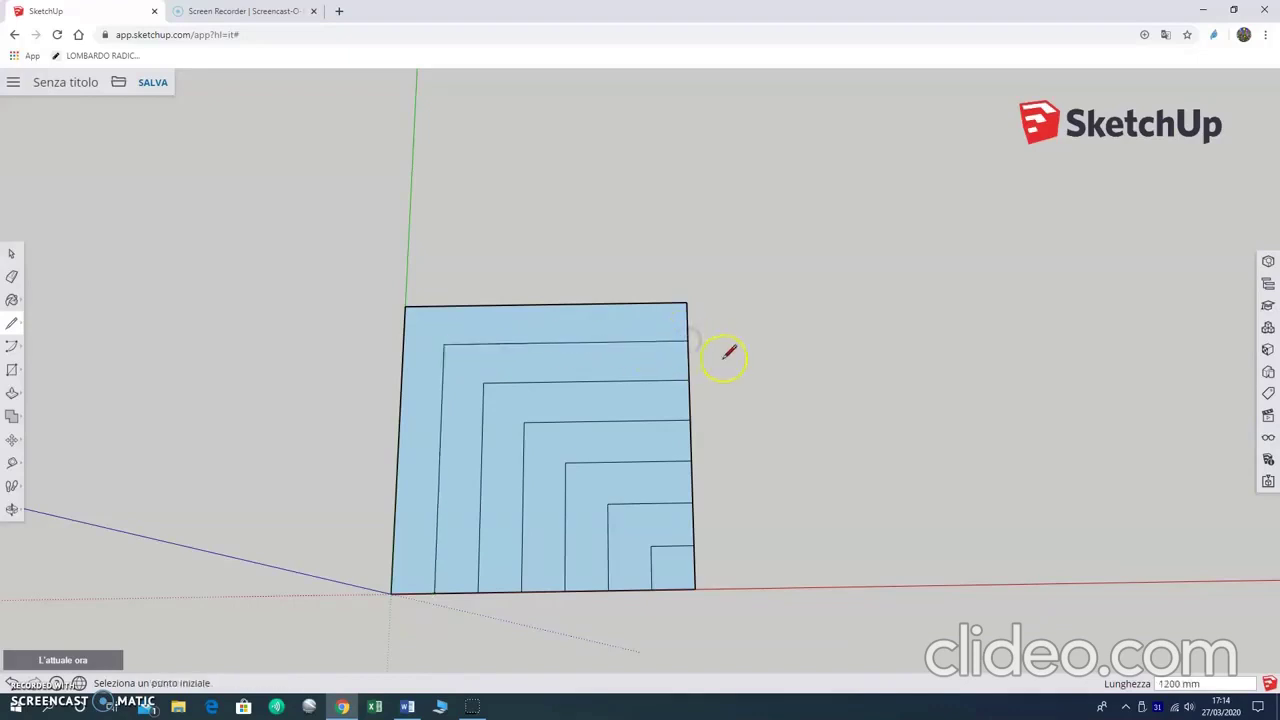
- Orbit to an angled top-down view of the banded square and activate Push/Pull
left_click(11, 253)
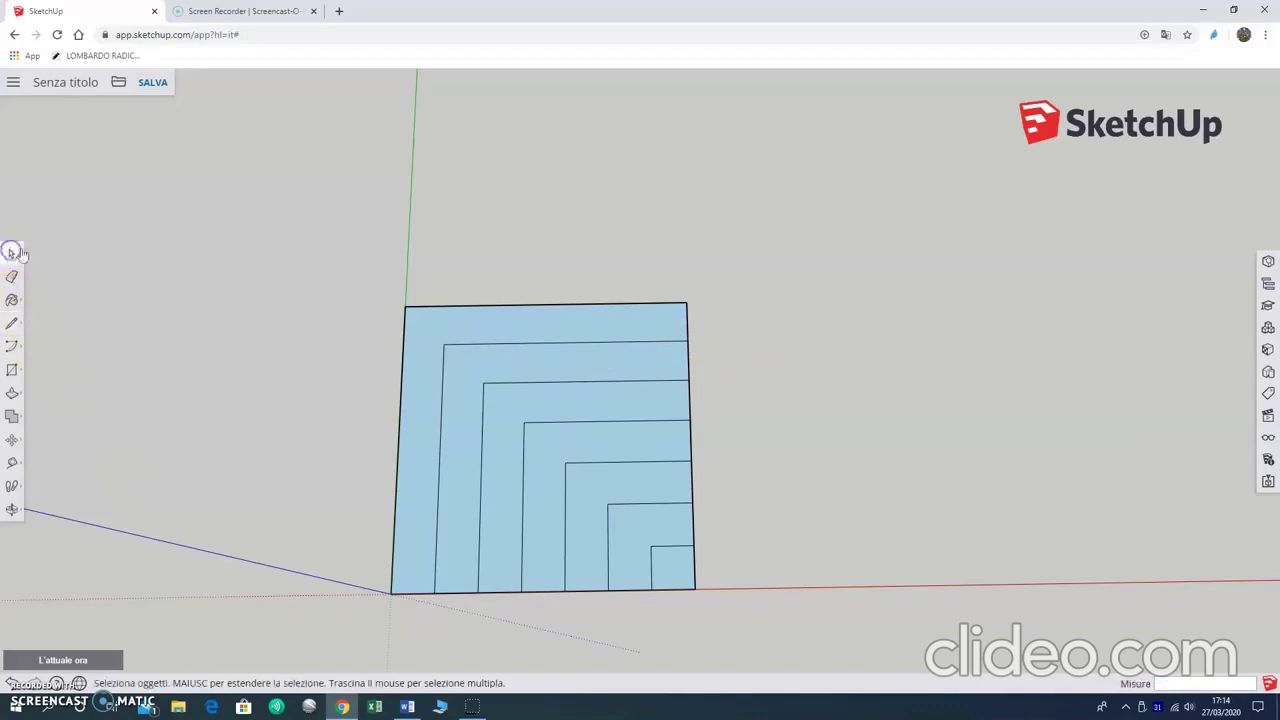
mouse_move(760, 318)
middle_mouse_down()
mouse_move(737, 460)
mouse_move(763, 189)
mouse_move(798, 457)
mouse_move(754, 460)
mouse_move(666, 423)
mouse_move(742, 281)
mouse_move(800, 300)
mouse_move(677, 480)
mouse_move(689, 343)
mouse_move(739, 284)
mouse_move(720, 340)
mouse_move(694, 309)
middle_mouse_up()
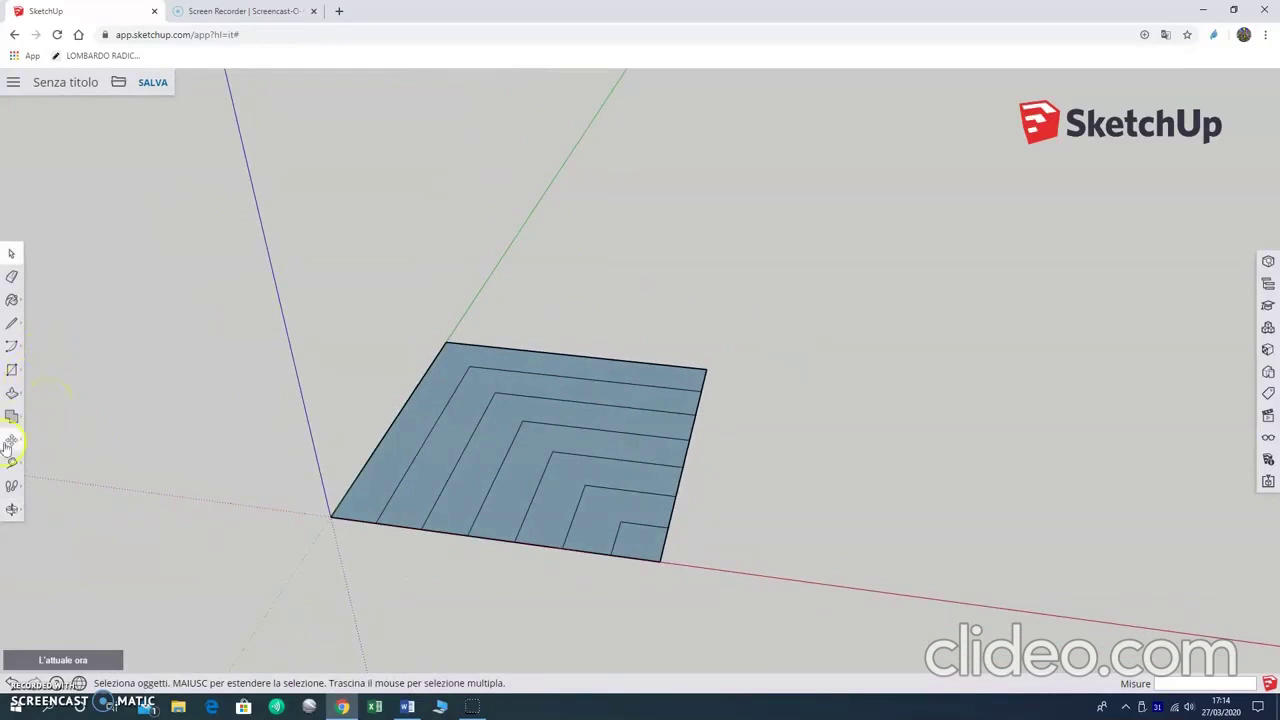
left_click(13, 394)
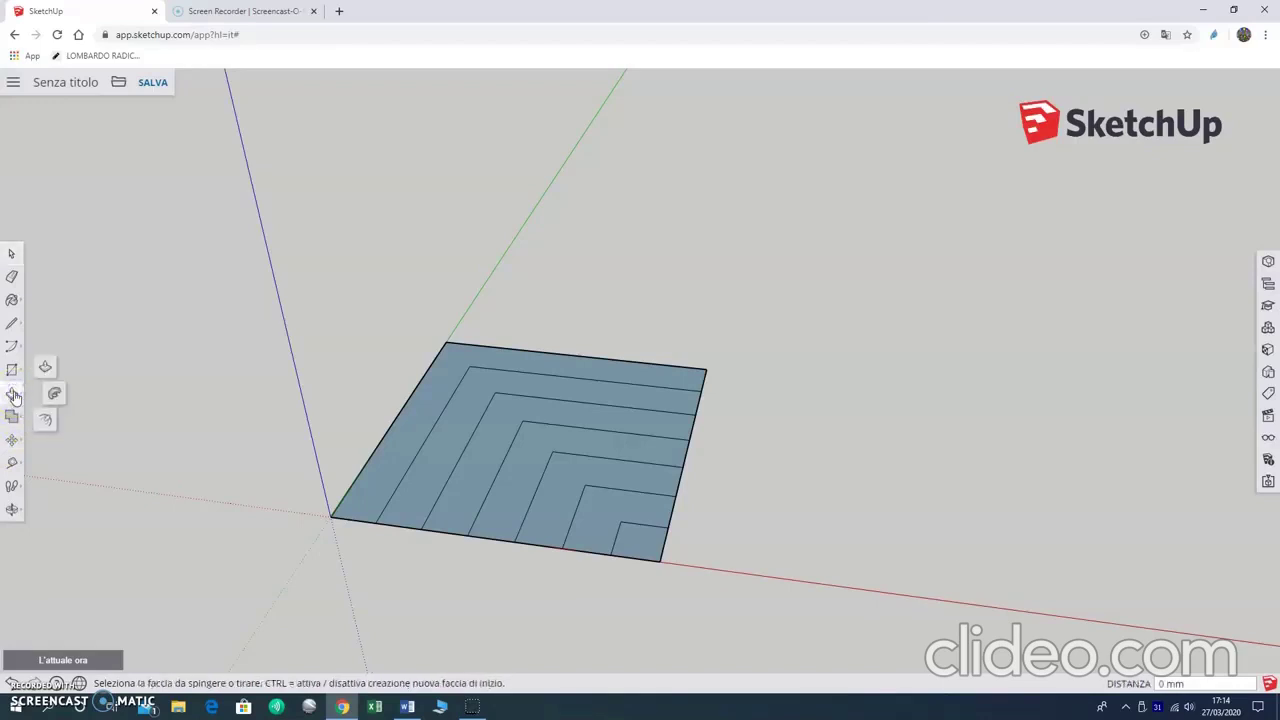
left_click(45, 366)
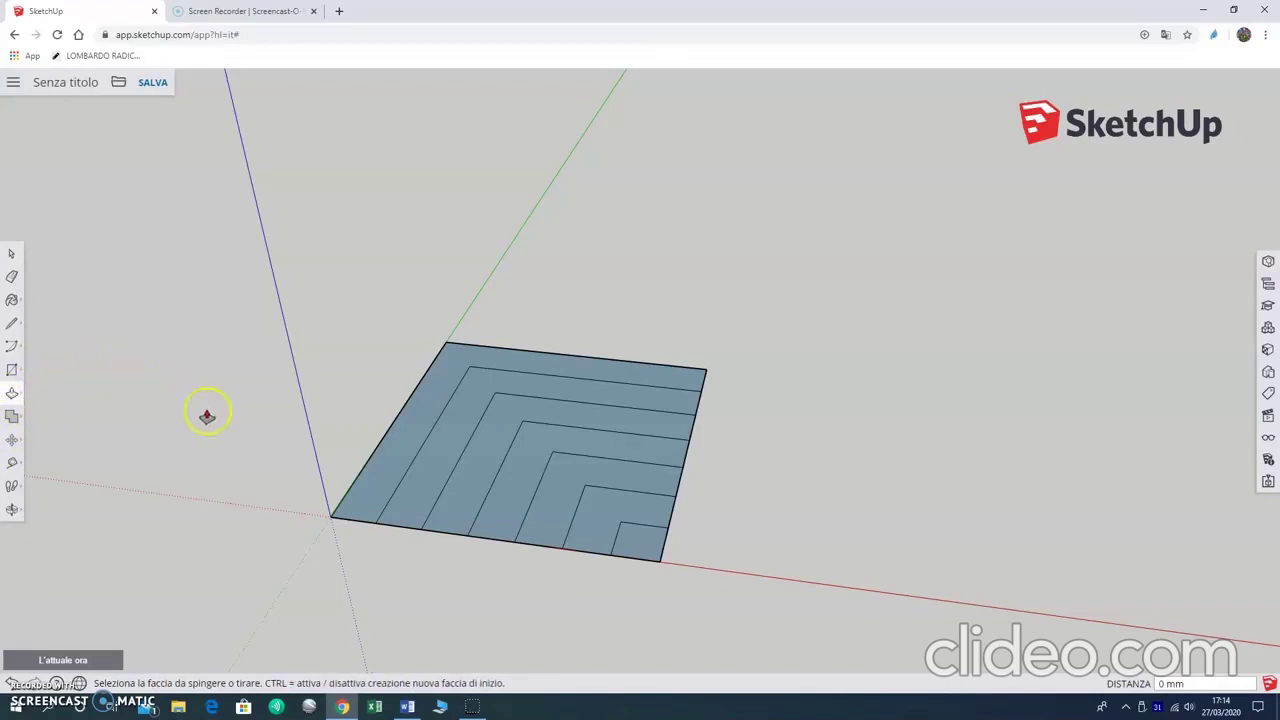
- Push/pull the outer L band up 1400 mm and the next band up 1200 mm
left_click(359, 505)
type("1400")
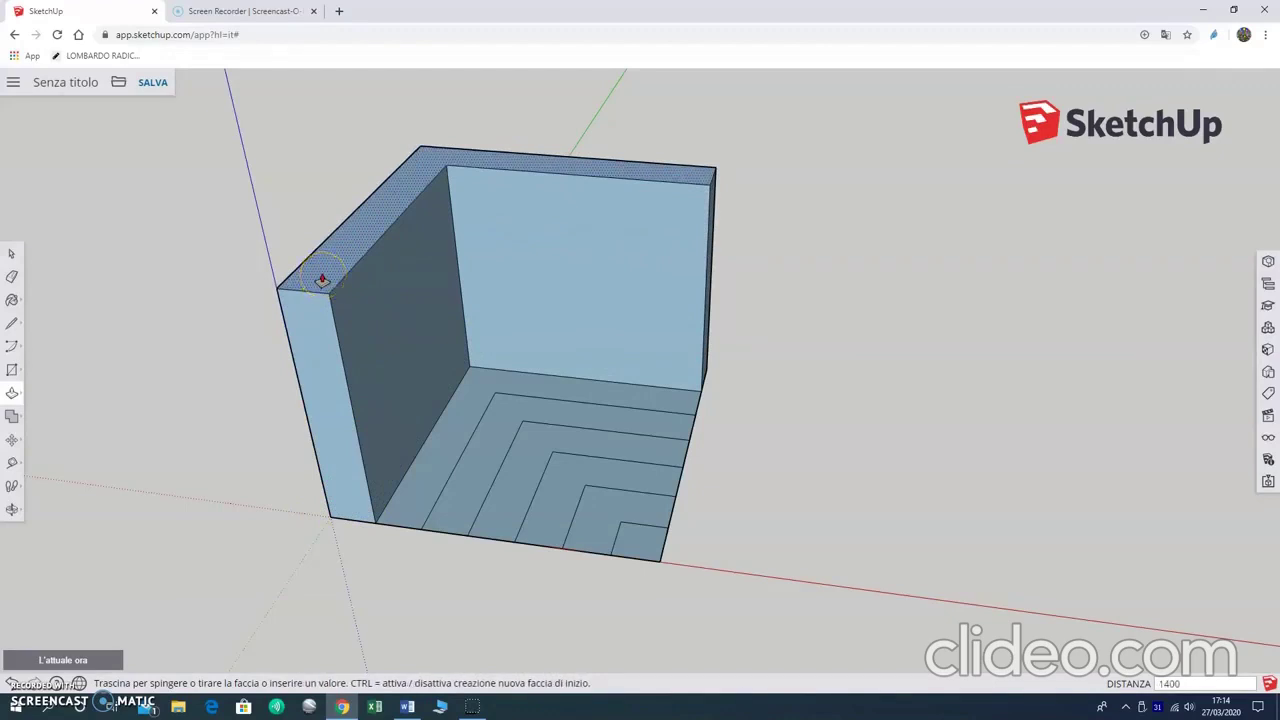
key("Return")
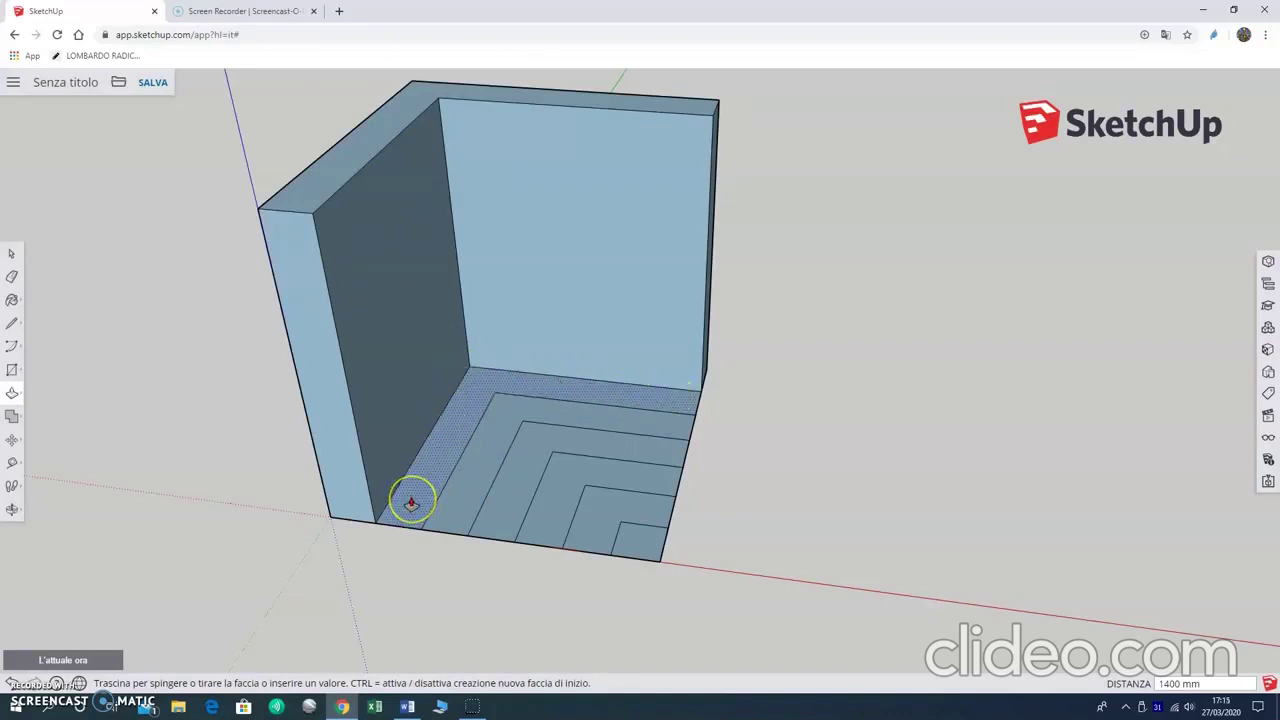
left_click_drag(411, 503, 406, 344)
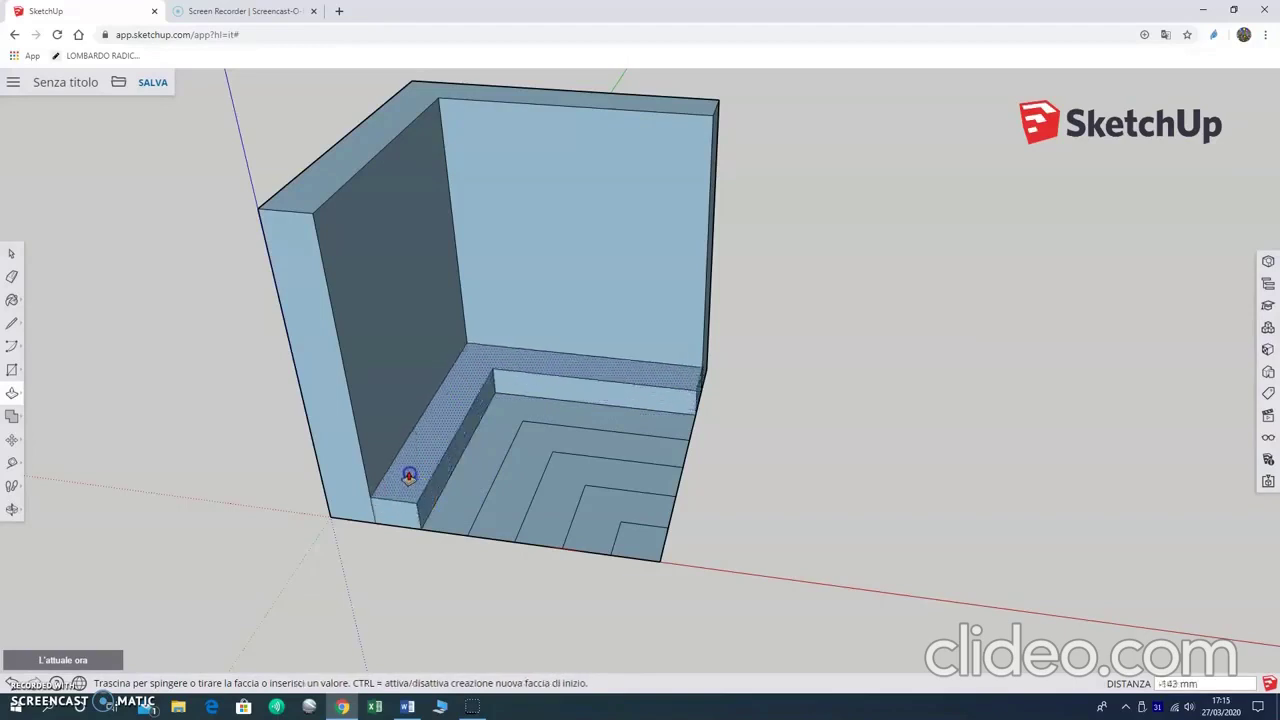
left_click_drag(406, 344, 394, 276)
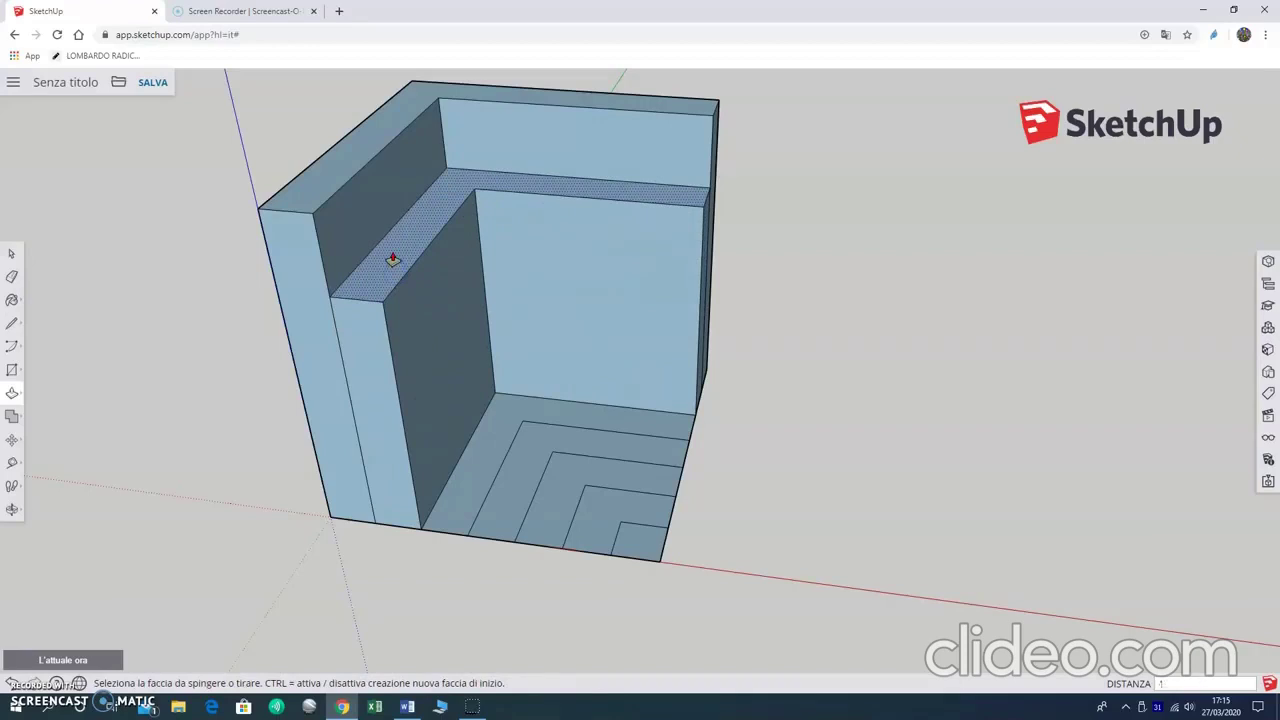
type("200")
key("Return")
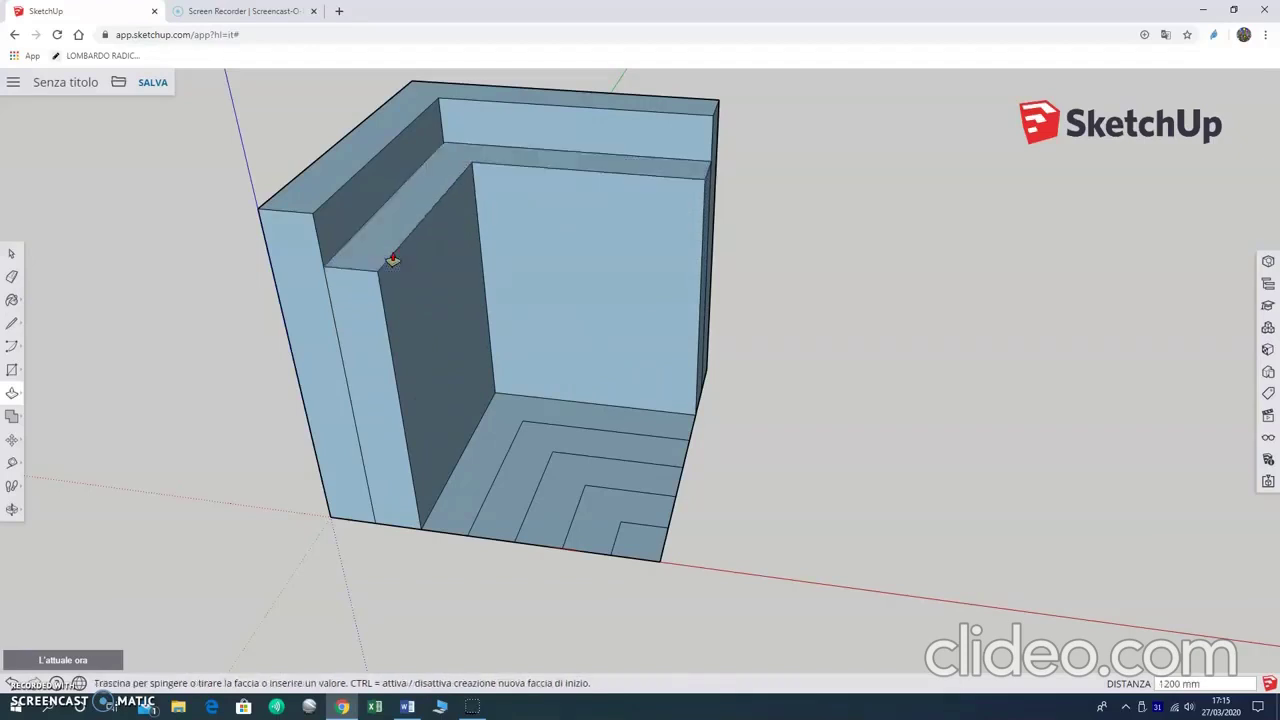
key("space")
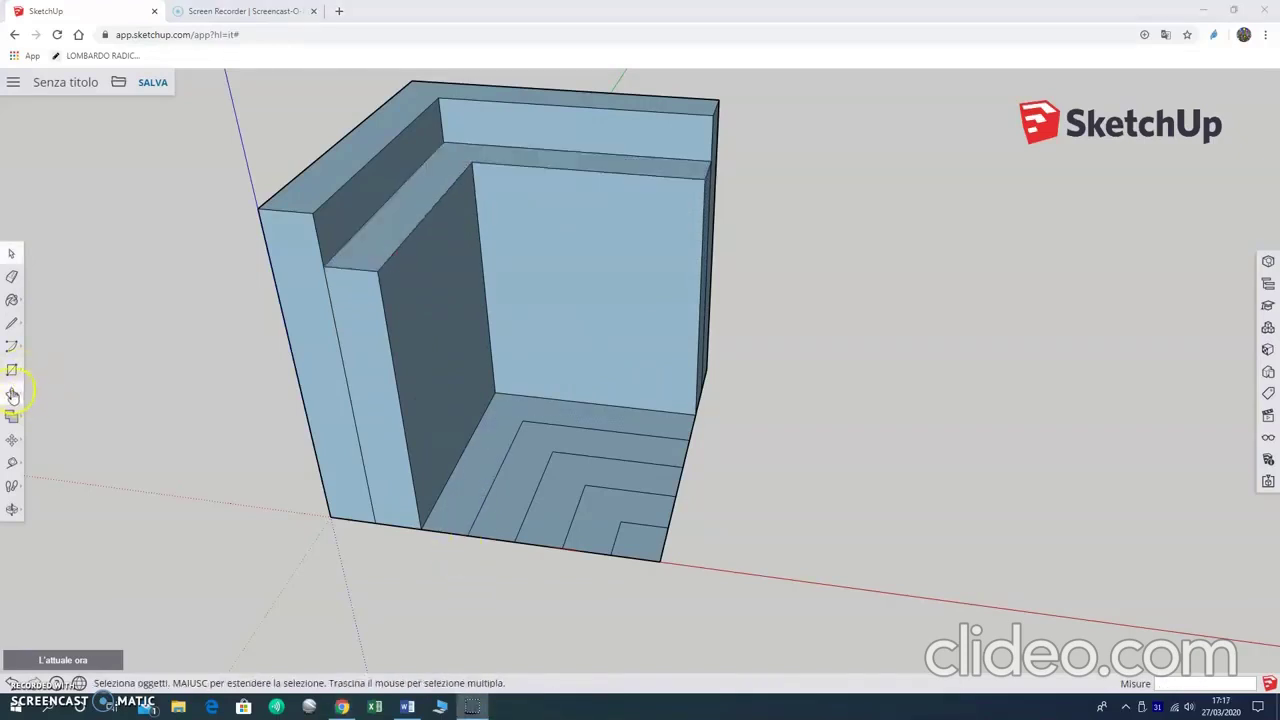
- Raise the third band with Push/Pull, trying a 100 mm distance and undoing it
left_click(12, 395)
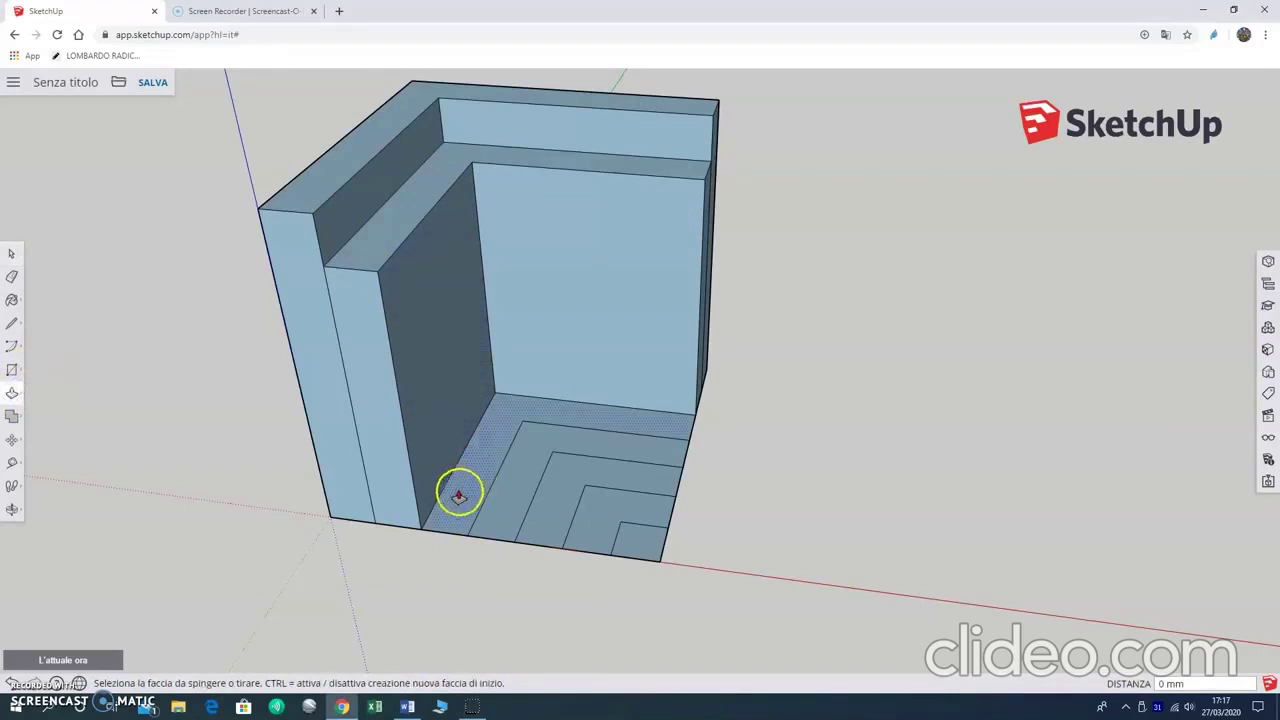
mouse_move(458, 500)
left_mouse_down()
mouse_move(458, 355)
mouse_move(436, 297)
left_mouse_up()
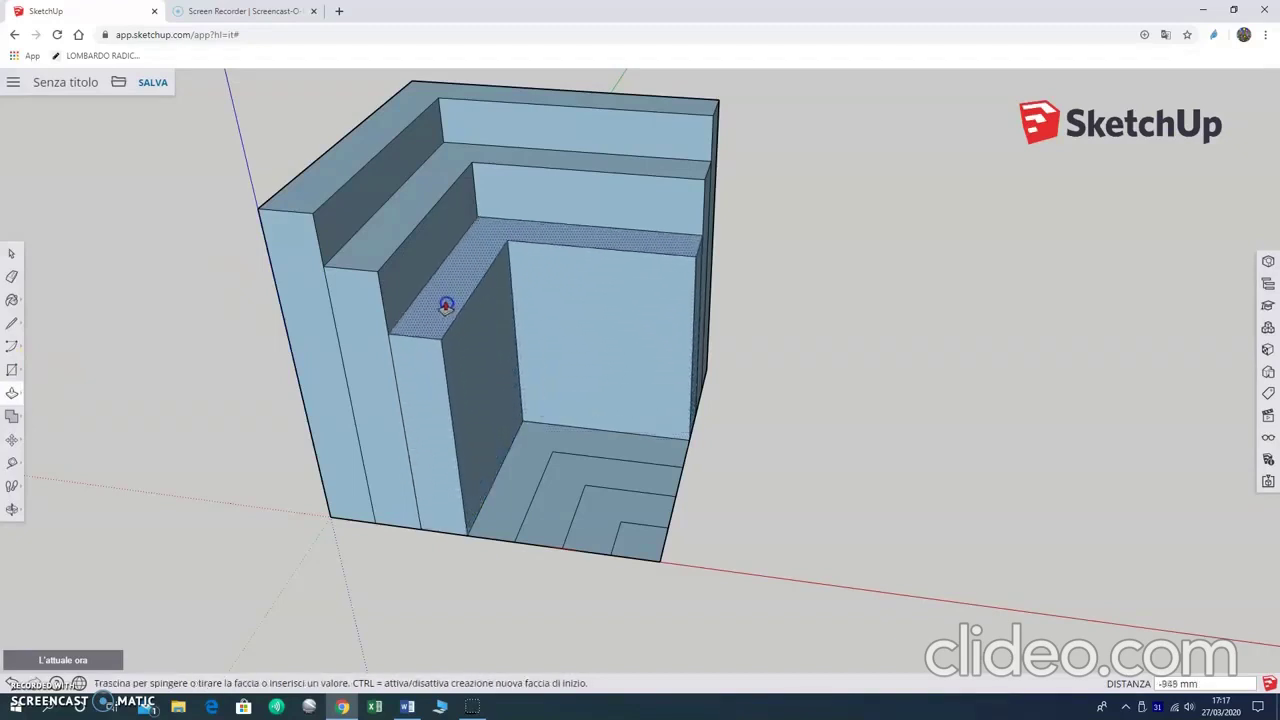
left_click(436, 297)
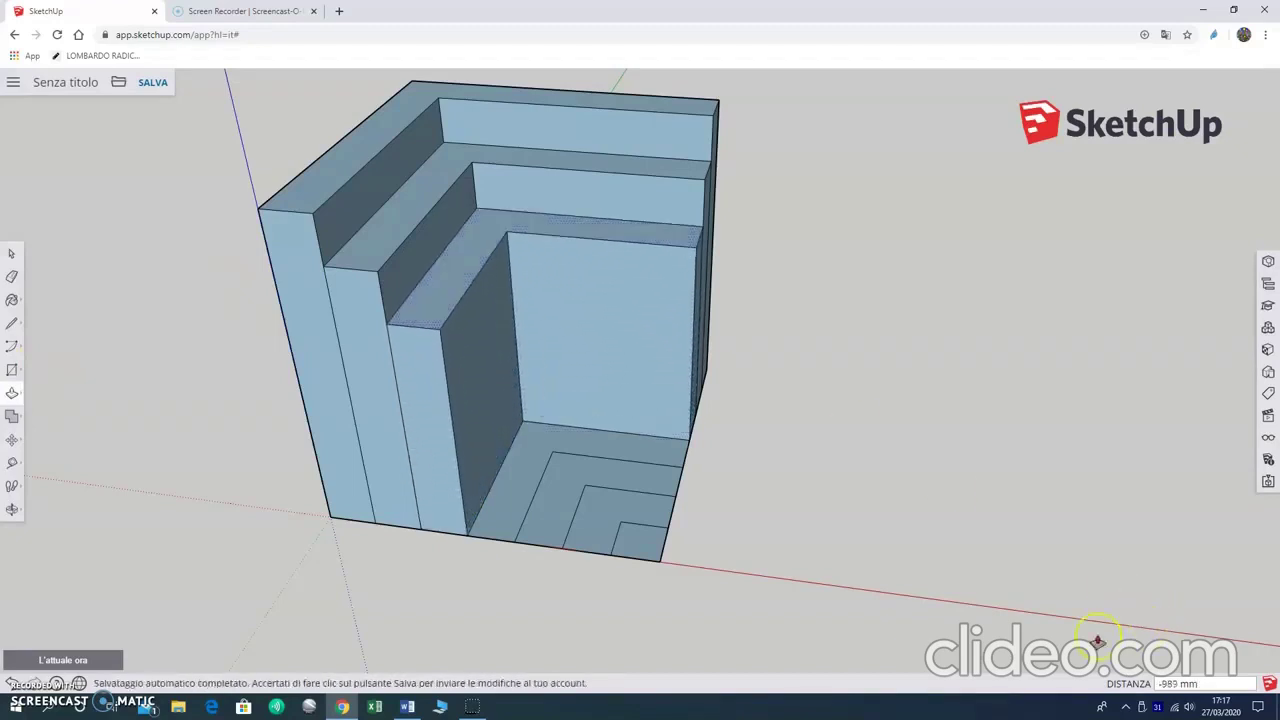
left_click(1005, 511)
type("100")
key("Return")
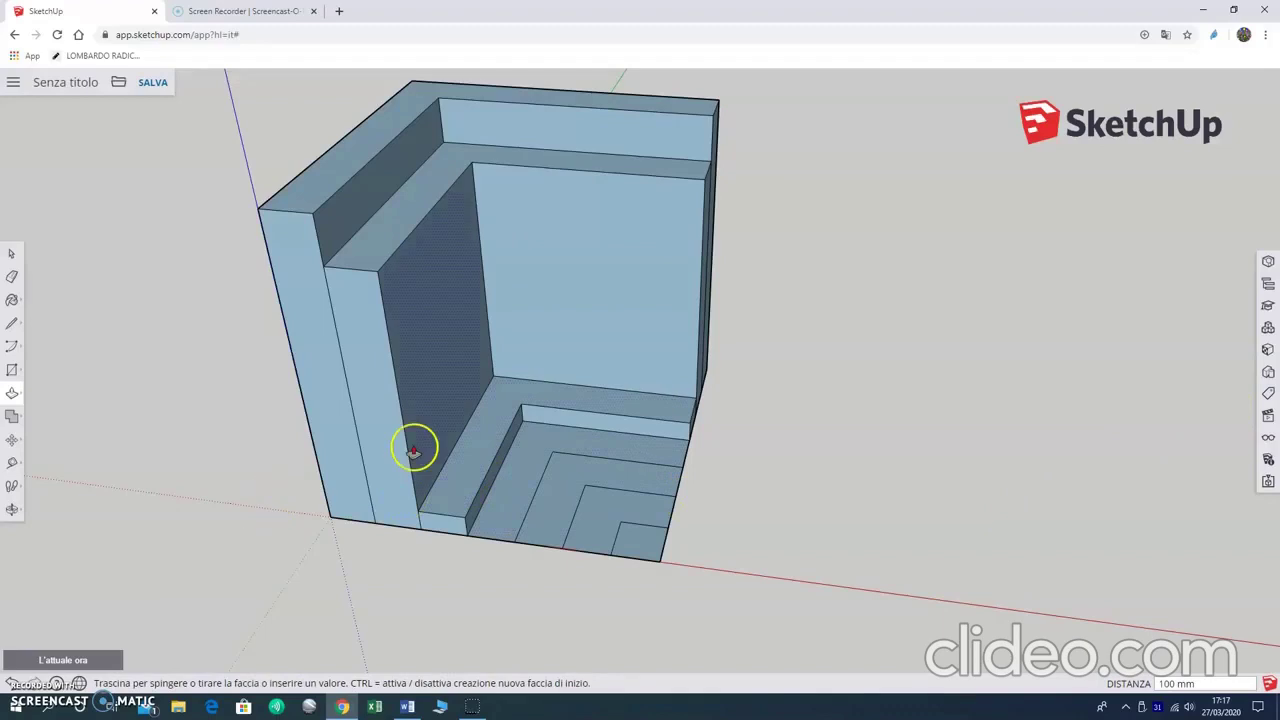
key("ctrl+z")
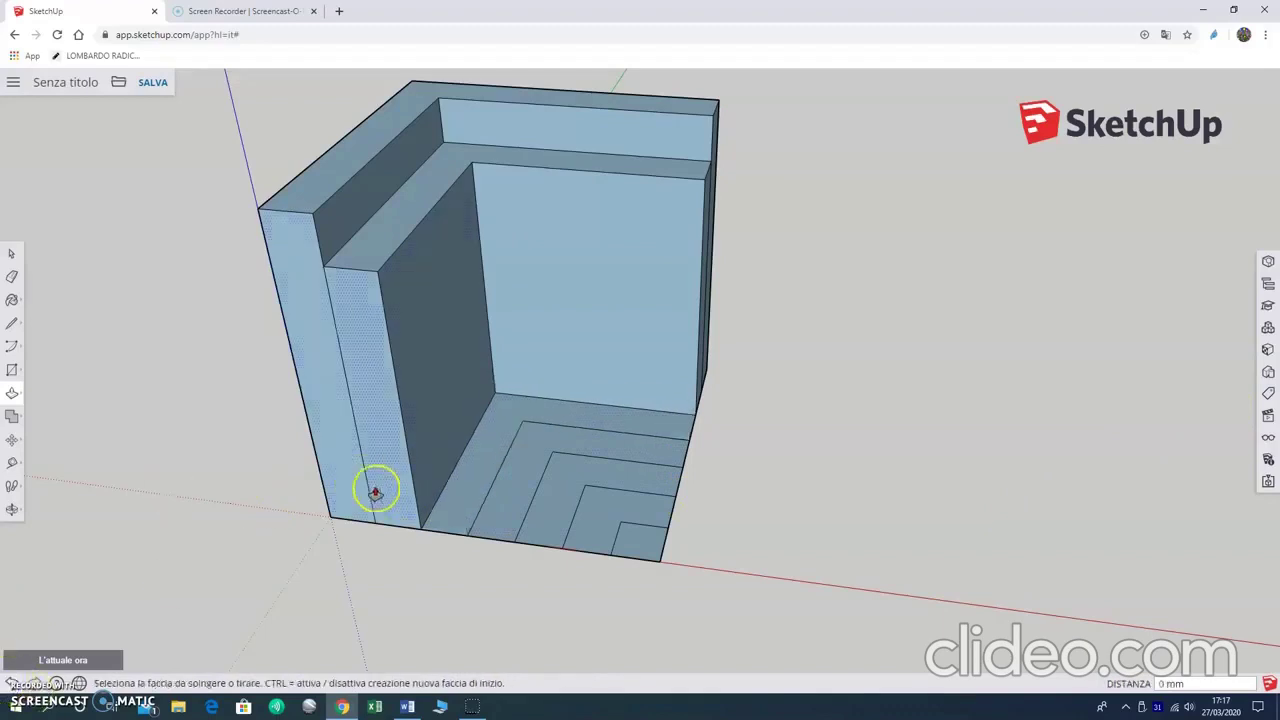
- Pull the dark inner wall out into a step; try raising the floor face, then undo it
left_click(457, 500)
left_click(474, 314)
type("1000")
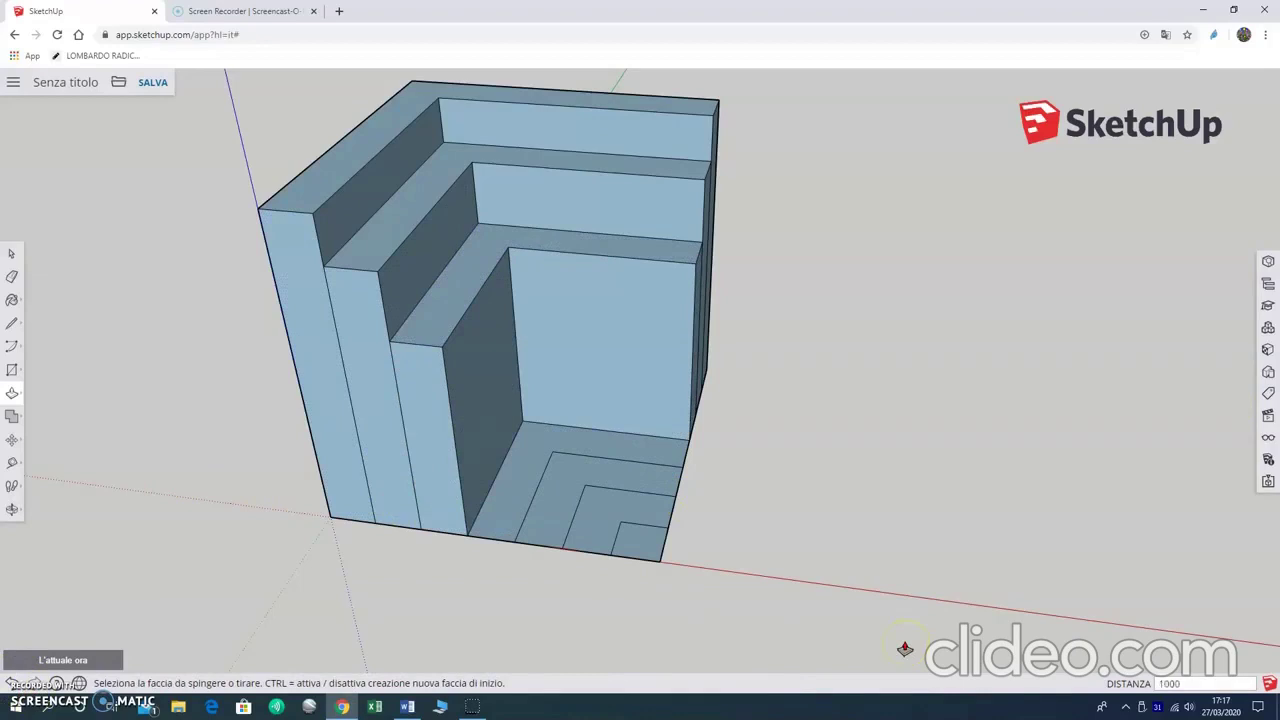
key("Return")
left_click(510, 480)
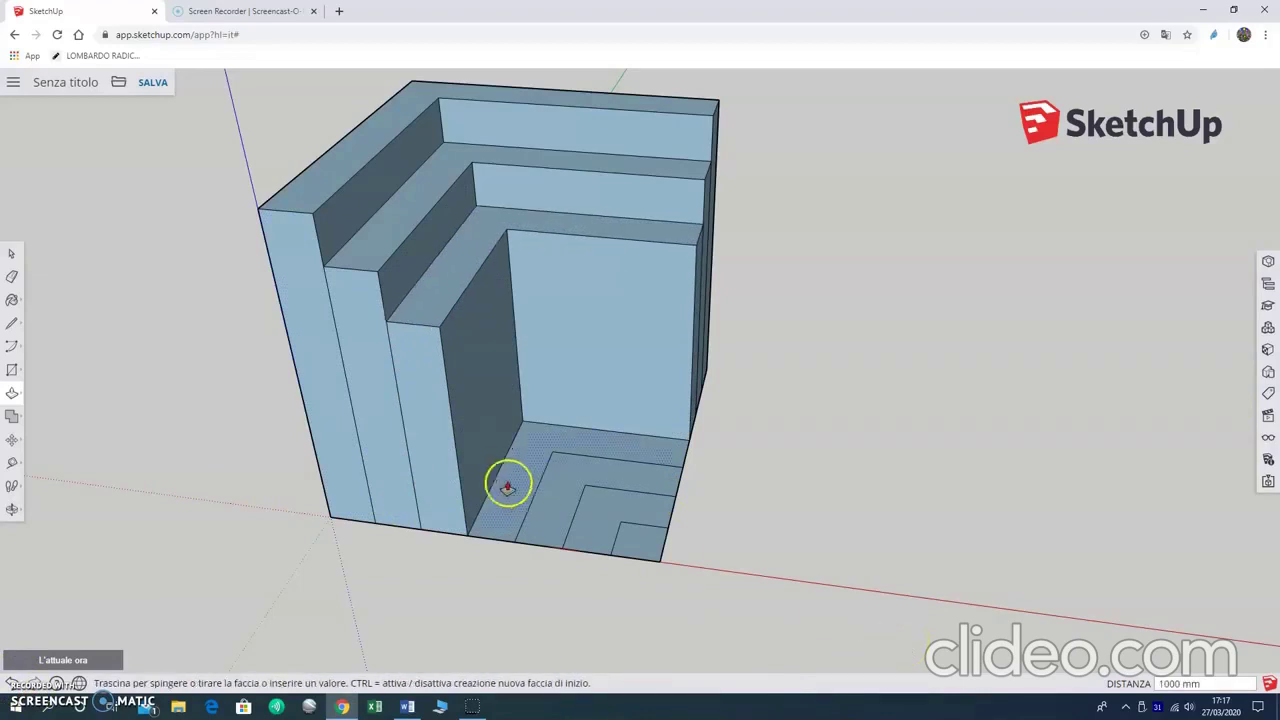
left_click_drag(529, 467, 506, 499)
left_click(492, 376)
type("800")
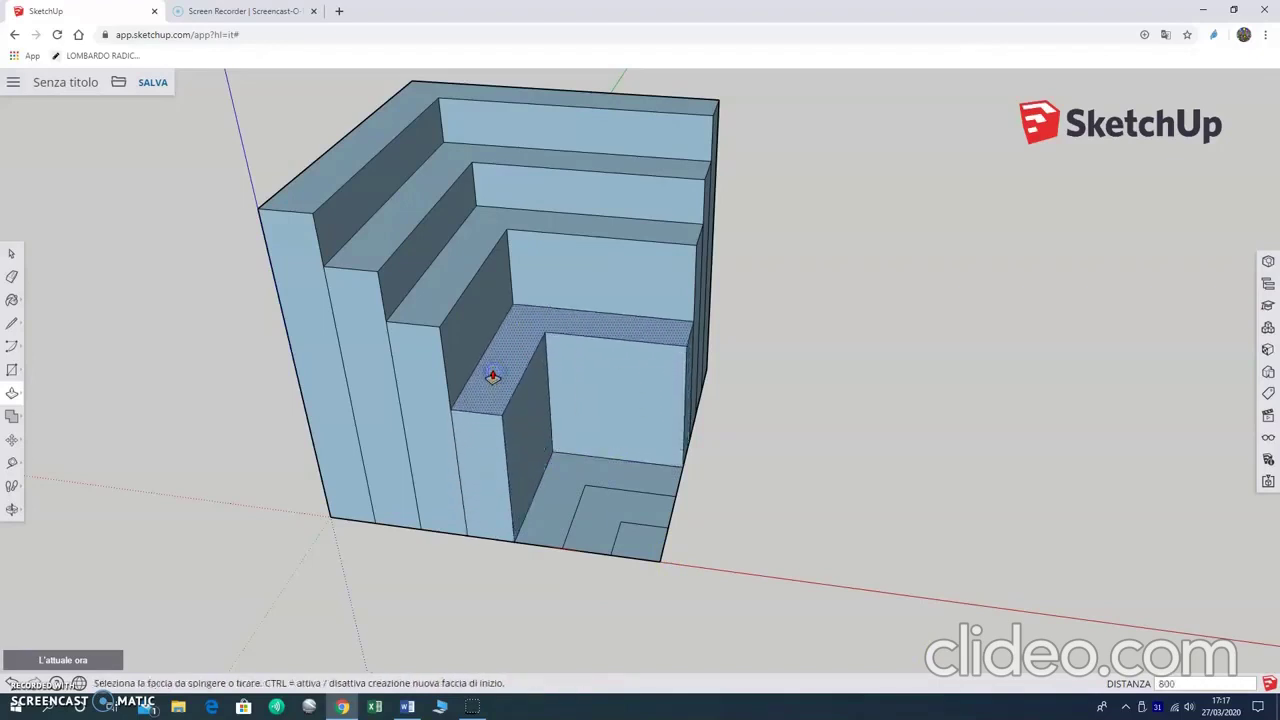
key("ctrl+z")
- Raise the remaining inner floor bands down to the 200 mm corner step, then return to Select
mouse_move(520, 375)
left_mouse_down()
mouse_move(553, 512)
mouse_move(547, 407)
left_mouse_up()
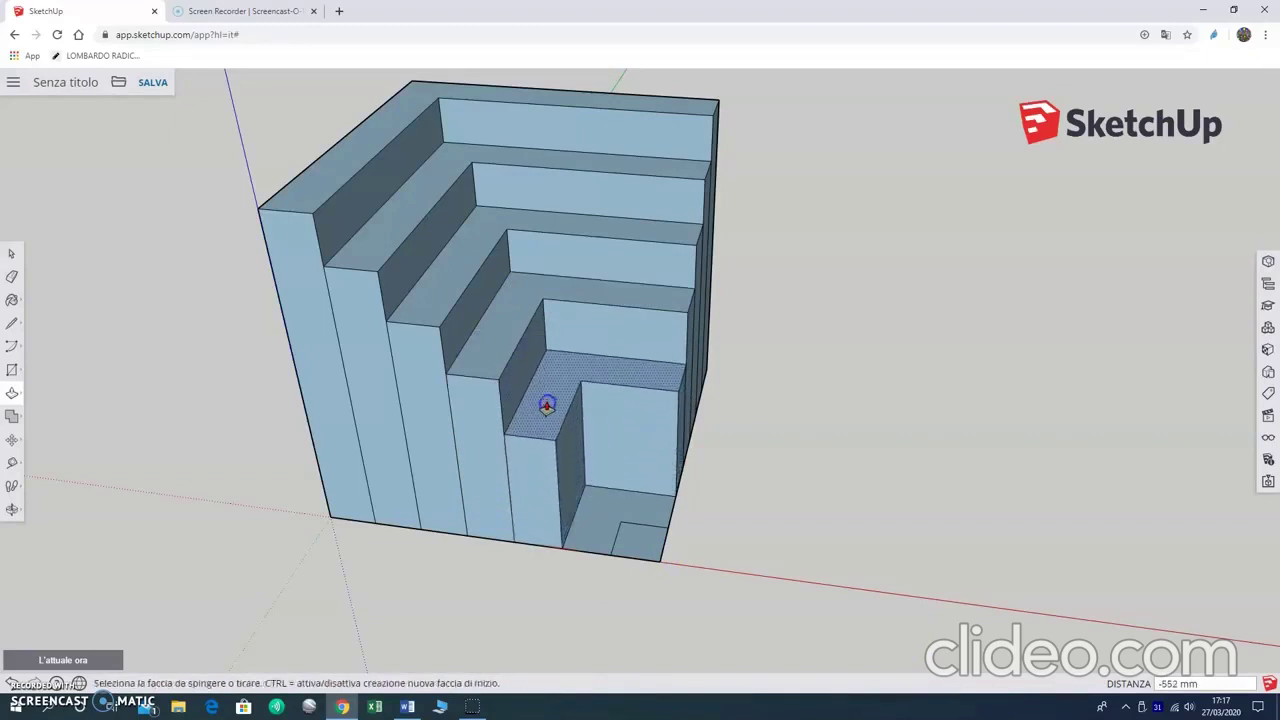
left_click(547, 407)
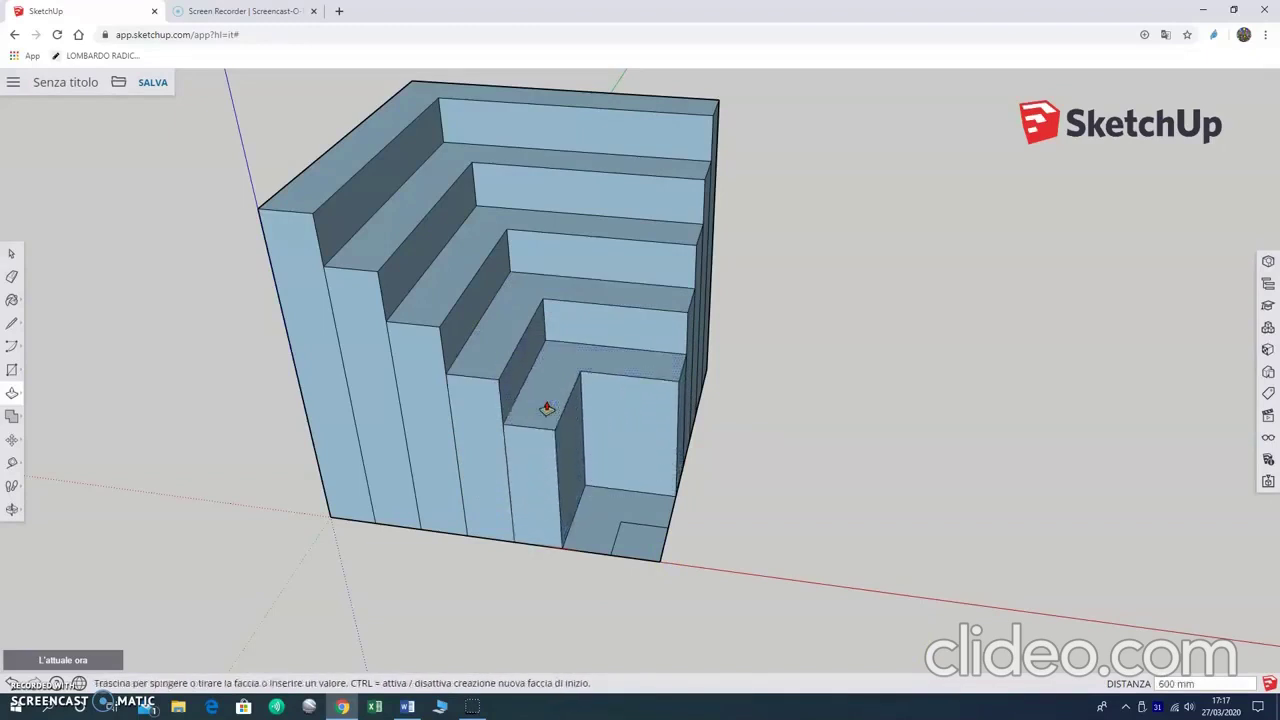
left_click(597, 526)
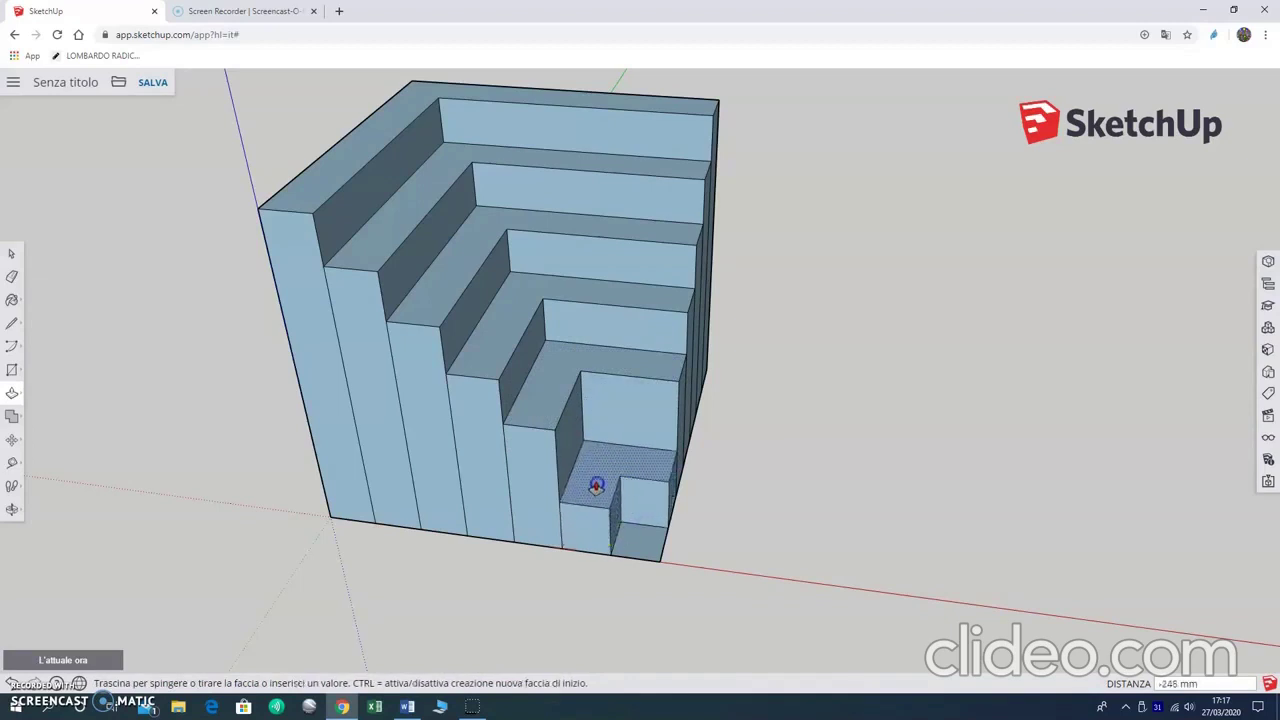
left_click(590, 459)
type("400")
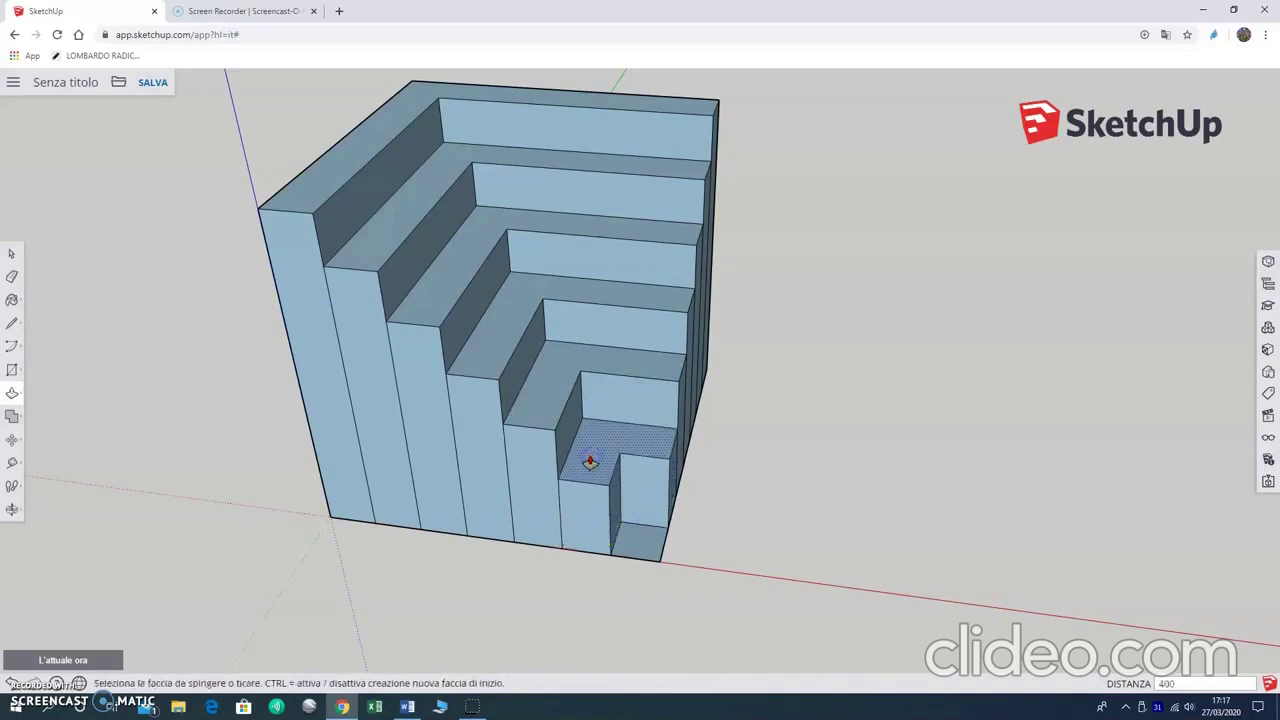
left_click(590, 459)
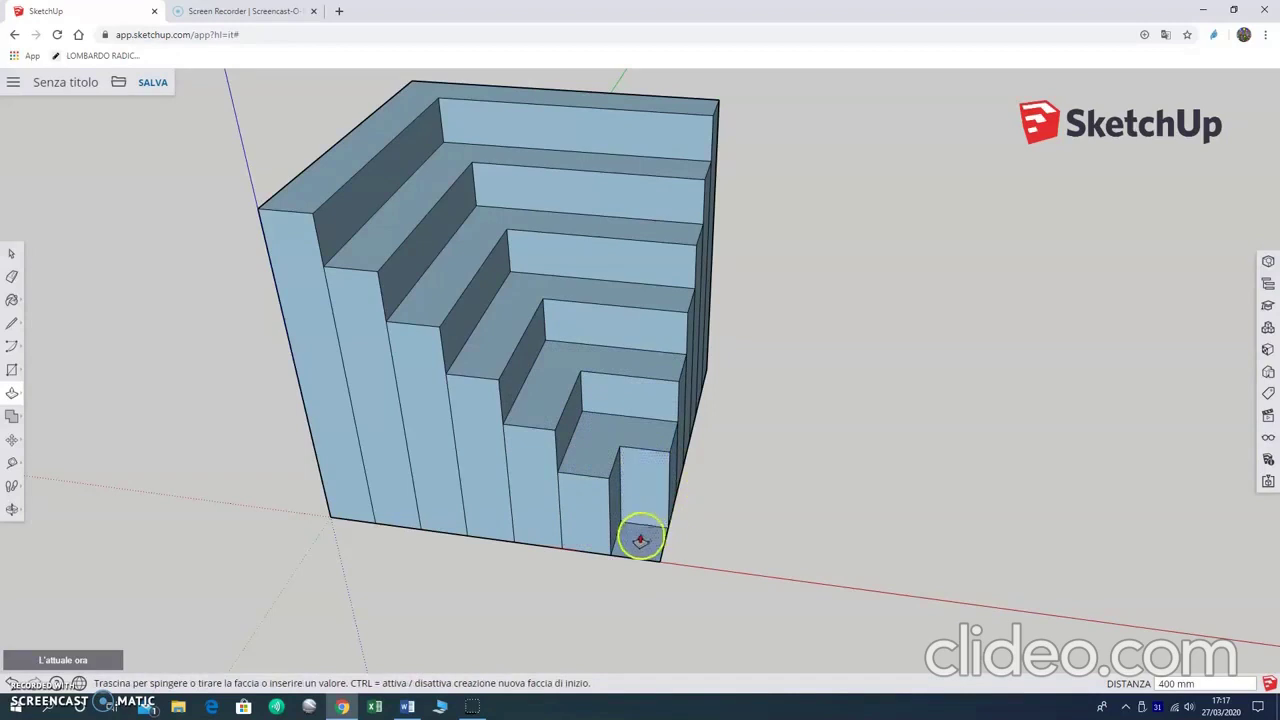
left_click(640, 511)
type("200")
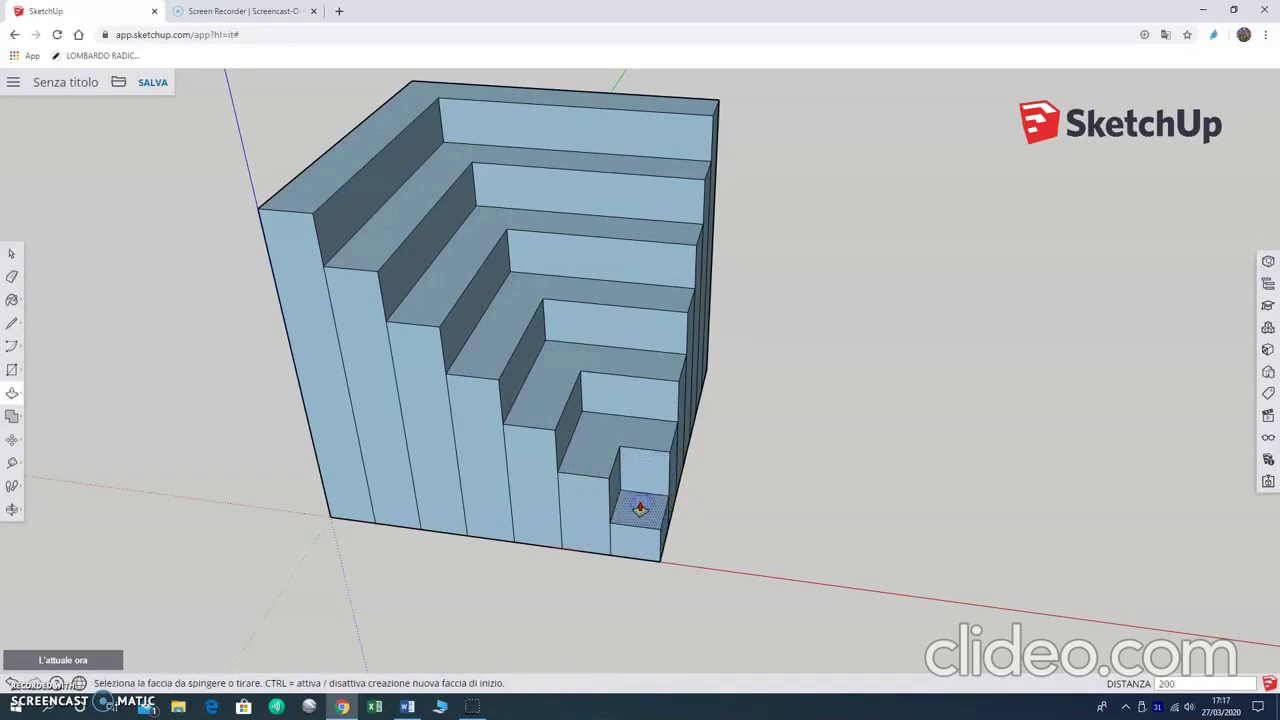
left_click(640, 508)
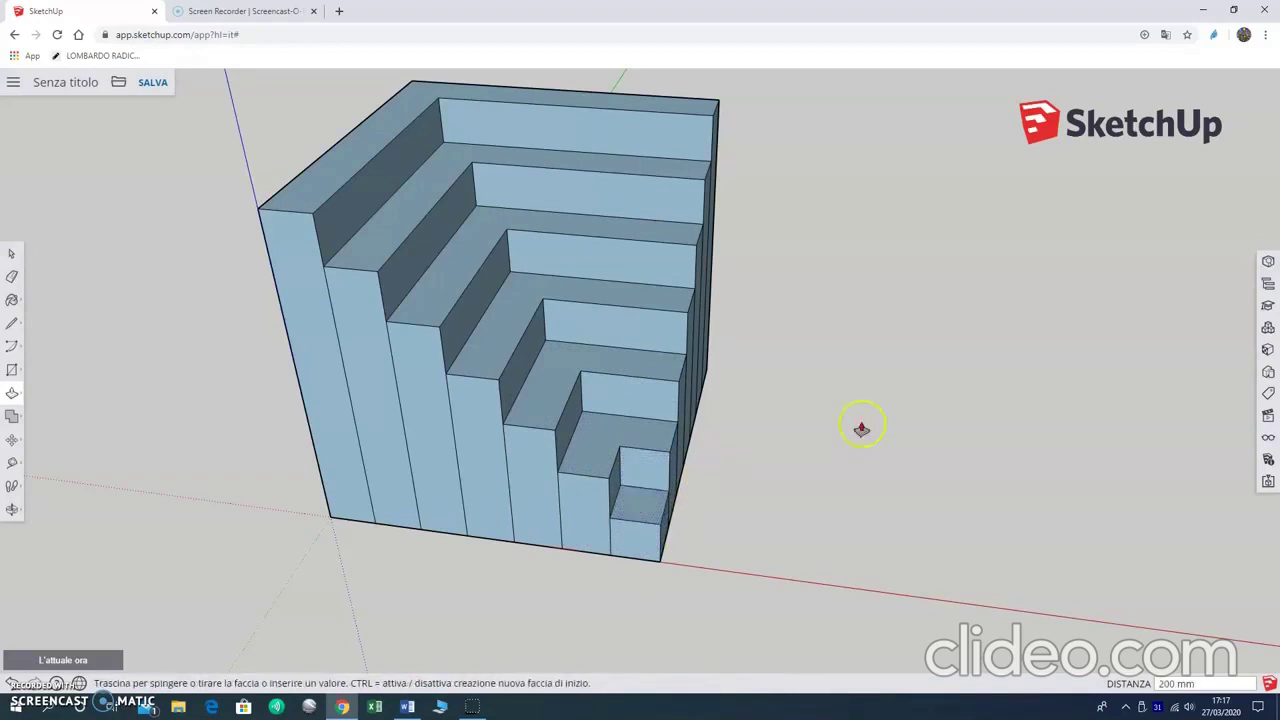
left_click(7, 253)
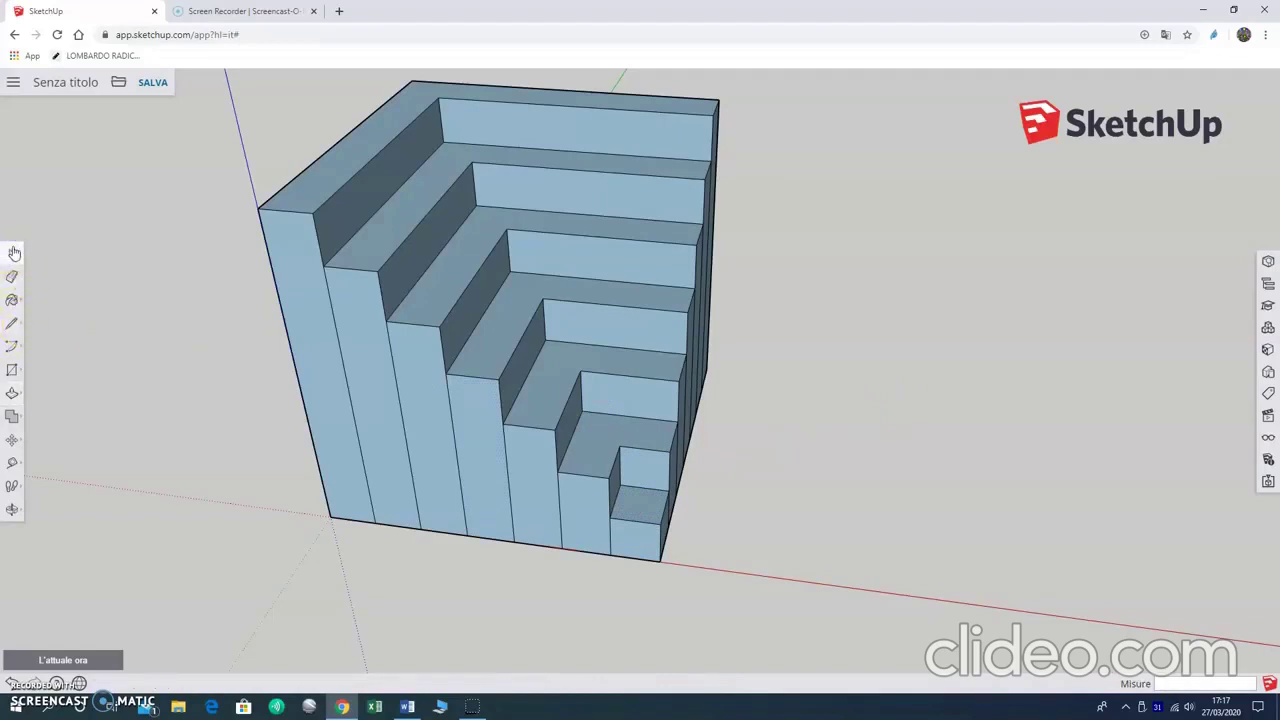
left_click(30, 252)
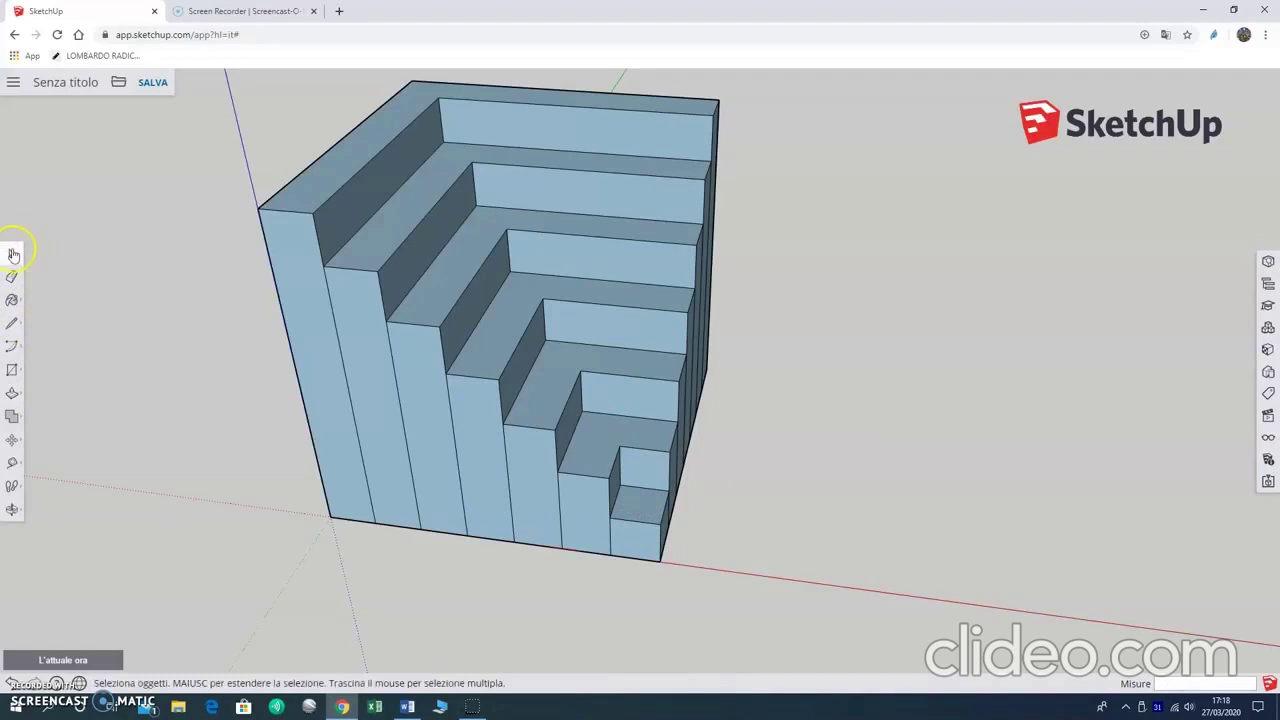
- Orbit around the stepped cube and launch the 3D Text tool
left_click(796, 440)
mouse_move(781, 418)
middle_mouse_down()
mouse_move(709, 402)
mouse_move(735, 422)
middle_mouse_up()
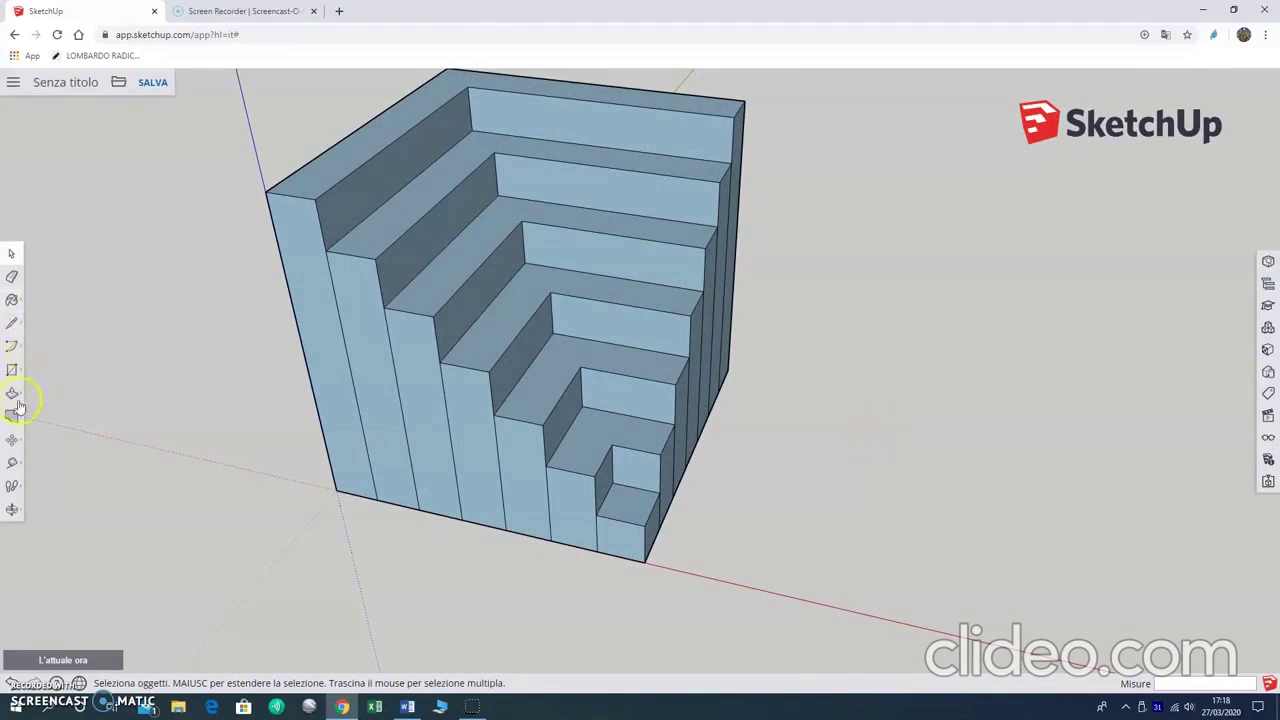
left_click(13, 371)
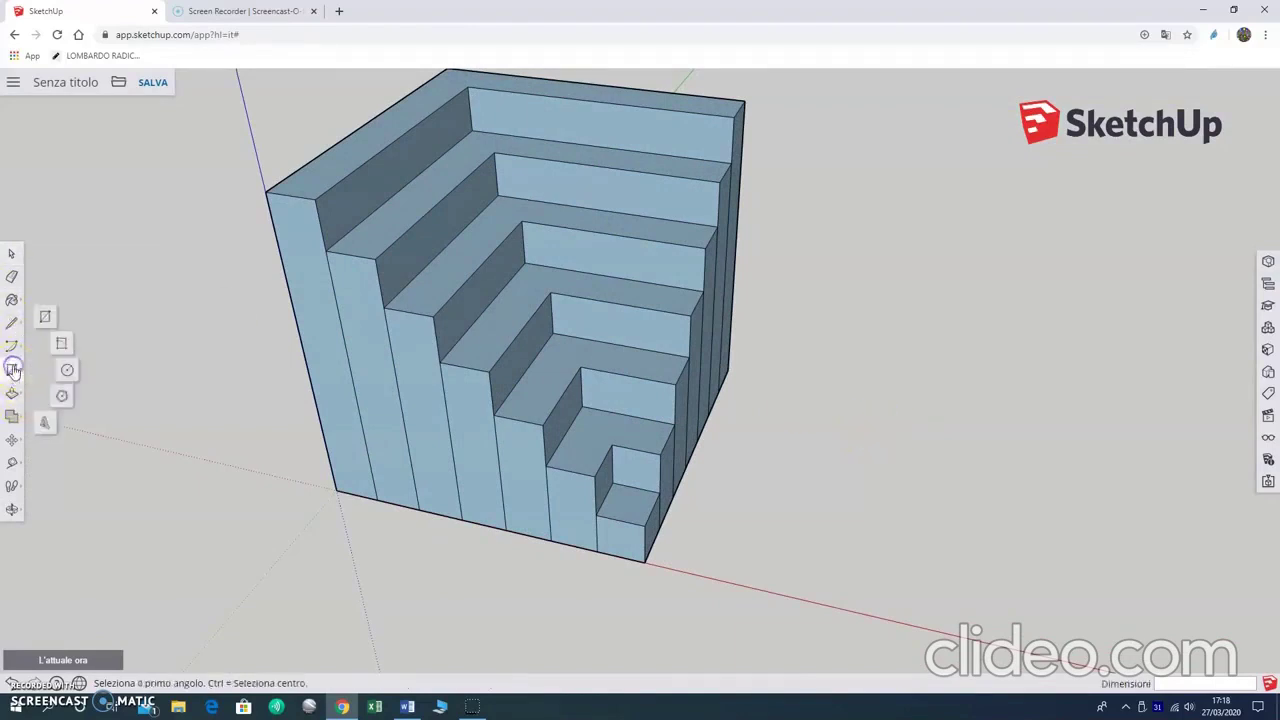
left_click(43, 427)
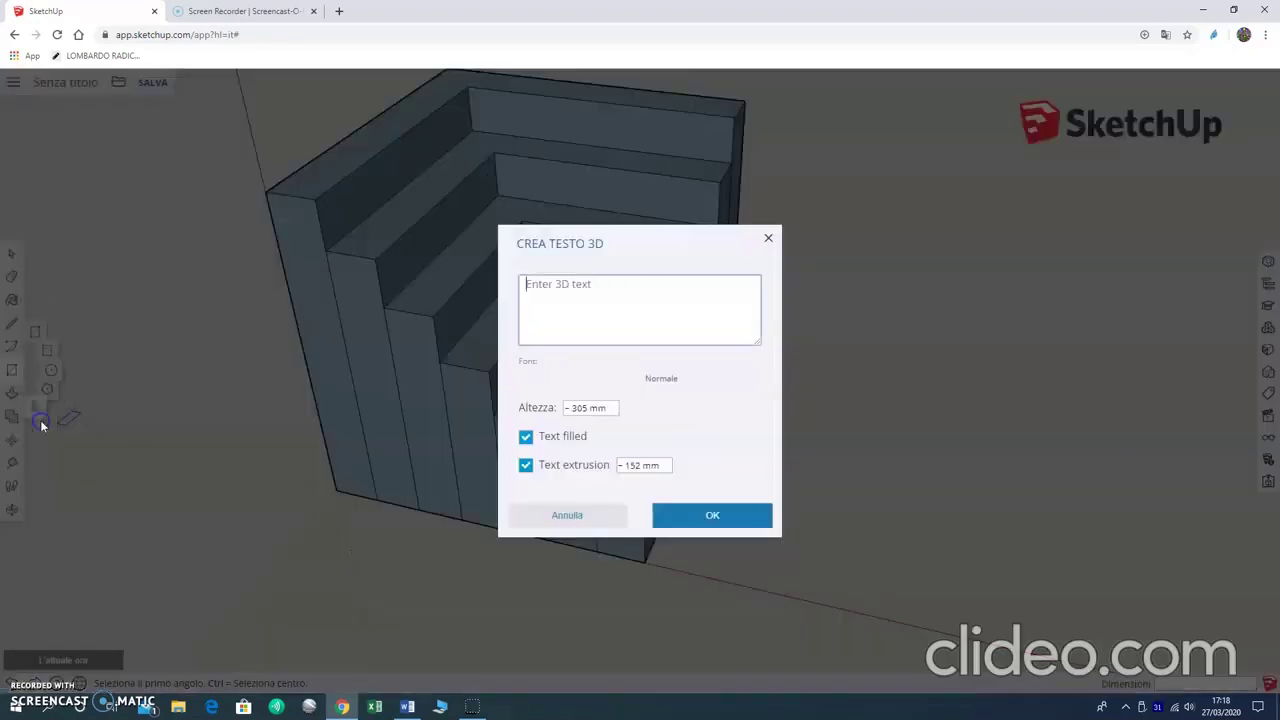
- Create 3D text of the person's name, 150 mm high with 80 mm extrusion
left_click(589, 297)
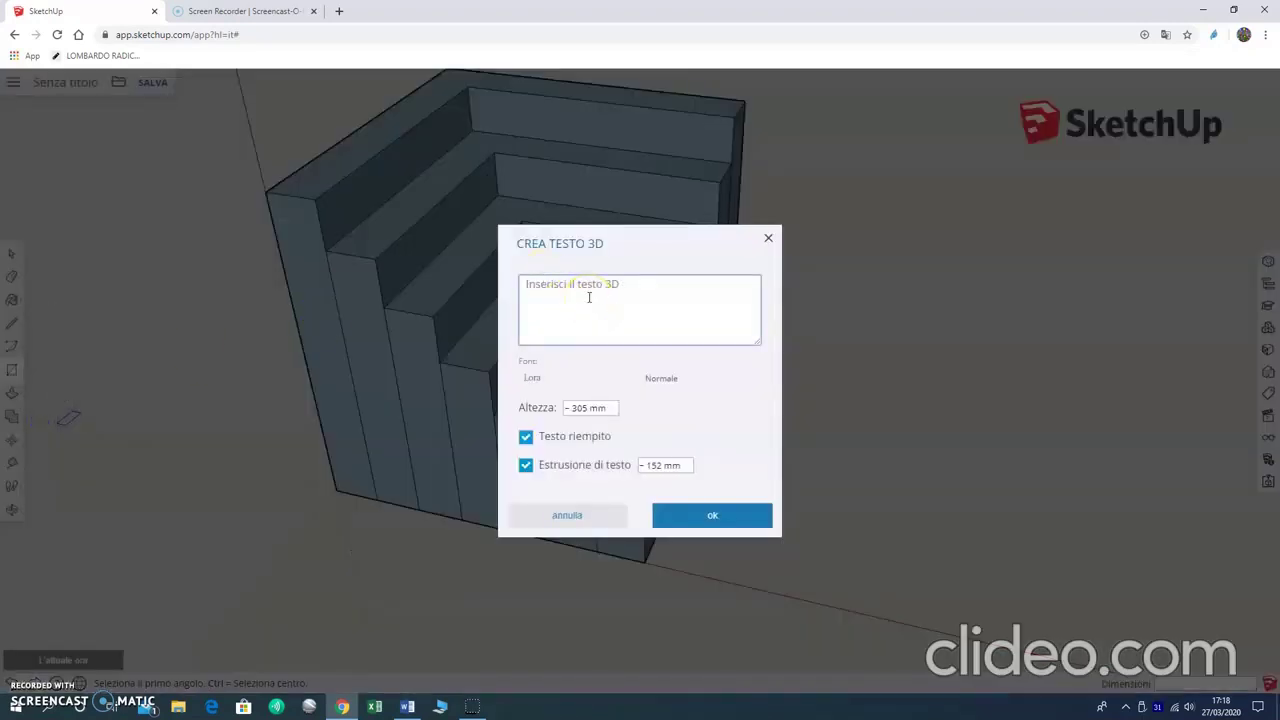
type("DONATELLA DI PAOLO")
left_click(656, 332)
left_click(592, 407)
left_click_drag(592, 408, 560, 410)
type("150")
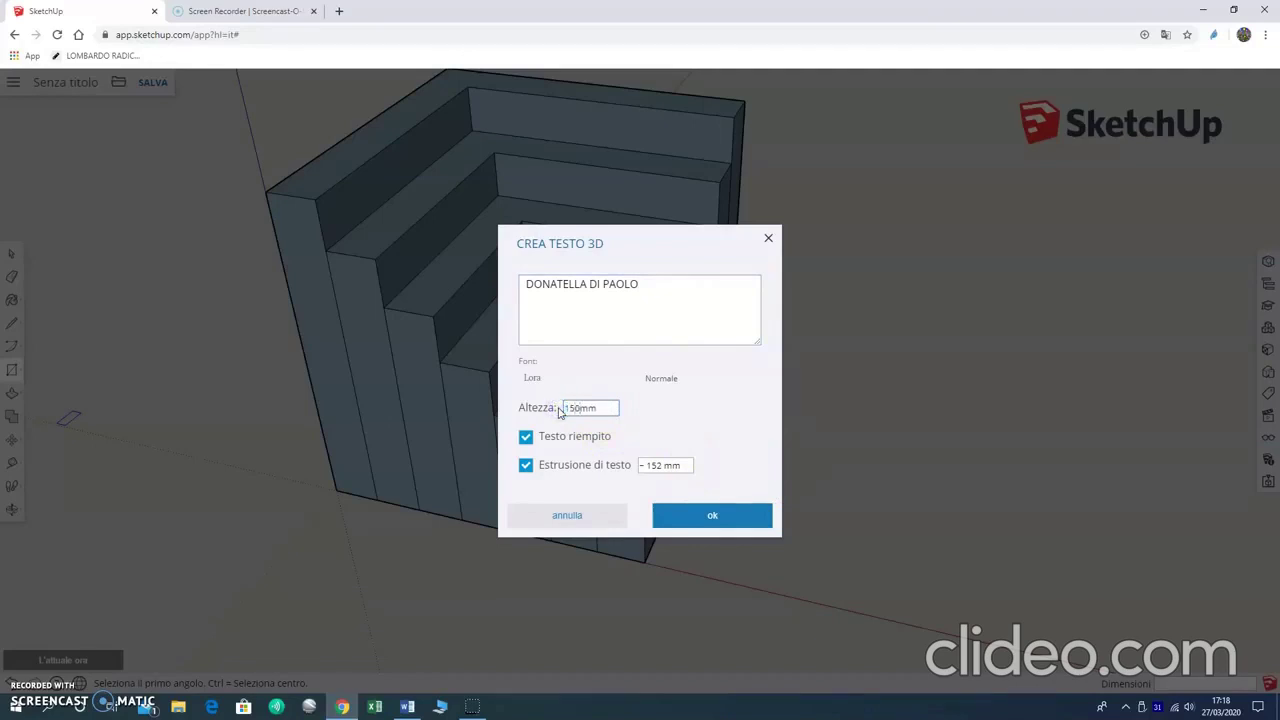
left_click_drag(662, 465, 632, 467)
left_click(709, 514)
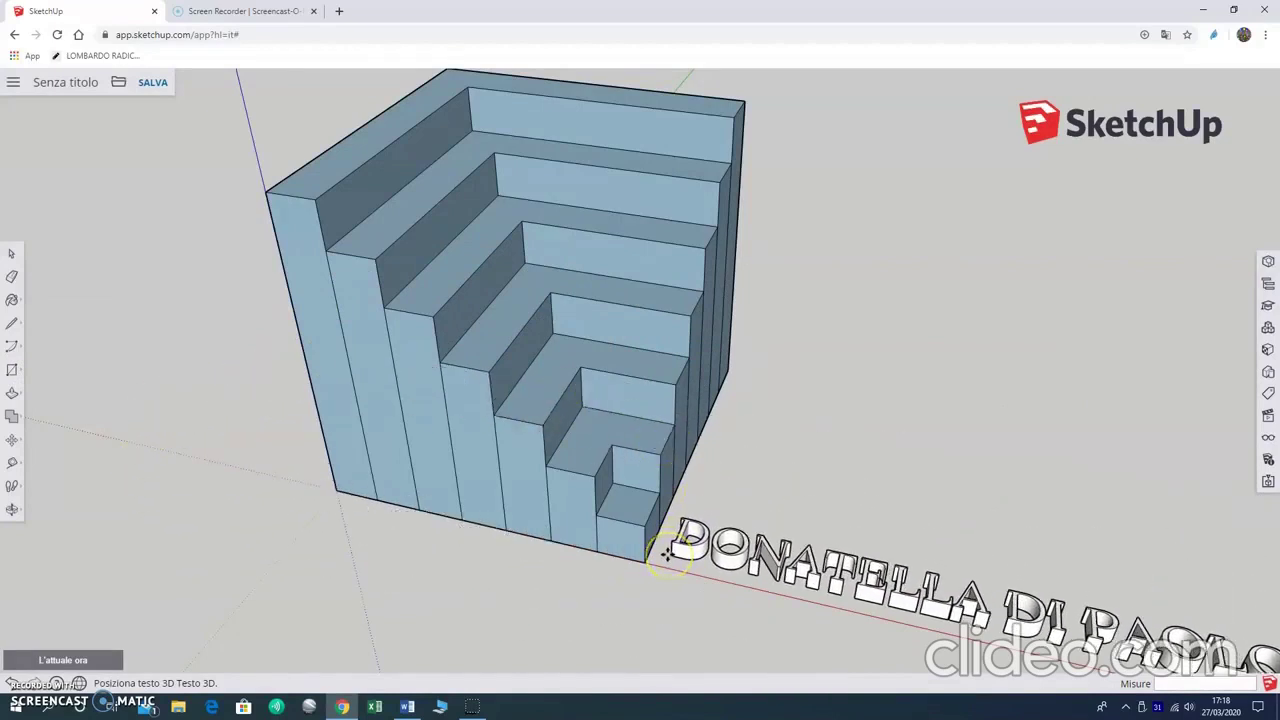
- Place the name lettering at the cube's bottom front corner and slide it along the red axis
left_click(666, 553)
key("m")
left_click(708, 504)
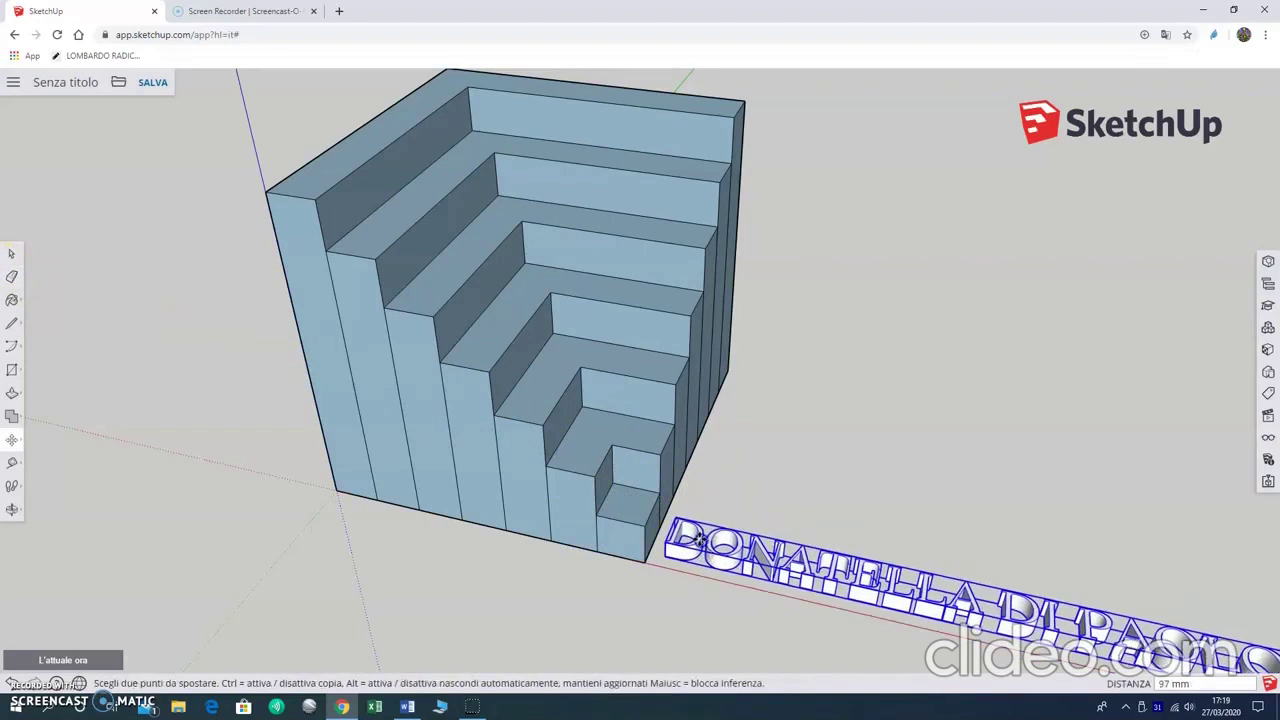
left_click(686, 580)
left_click_drag(686, 586, 677, 578)
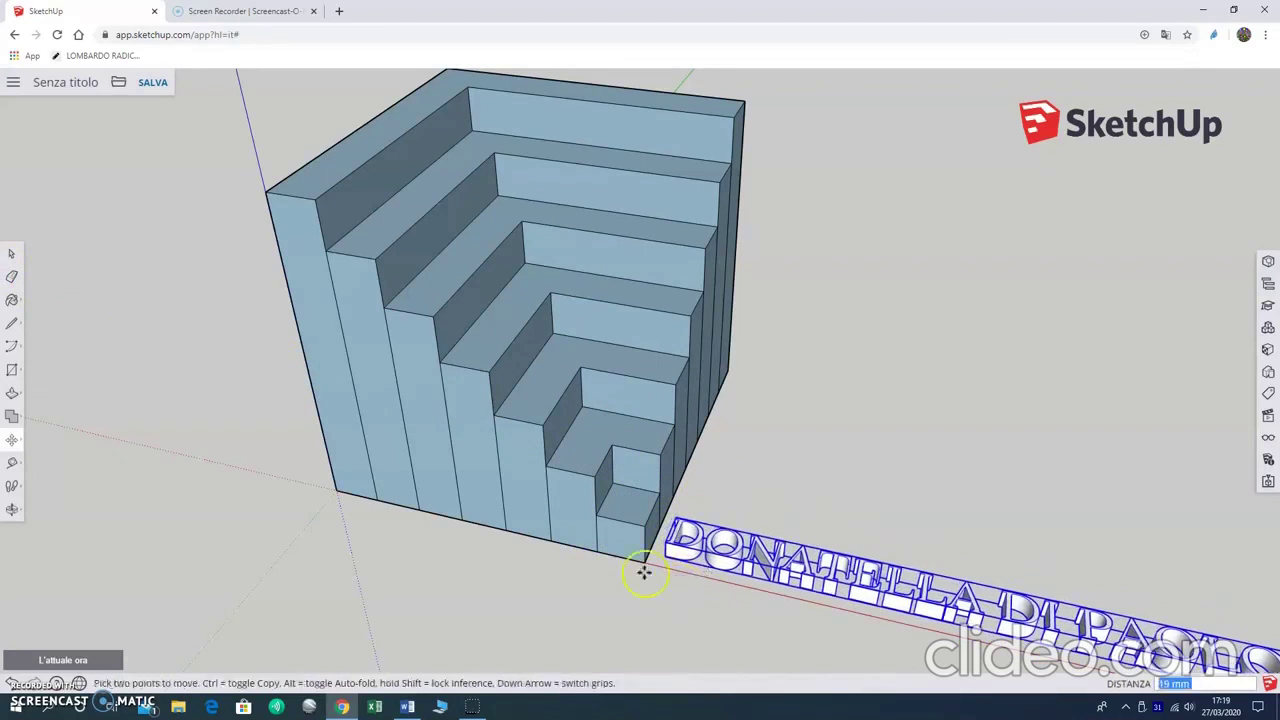
left_click(12, 255)
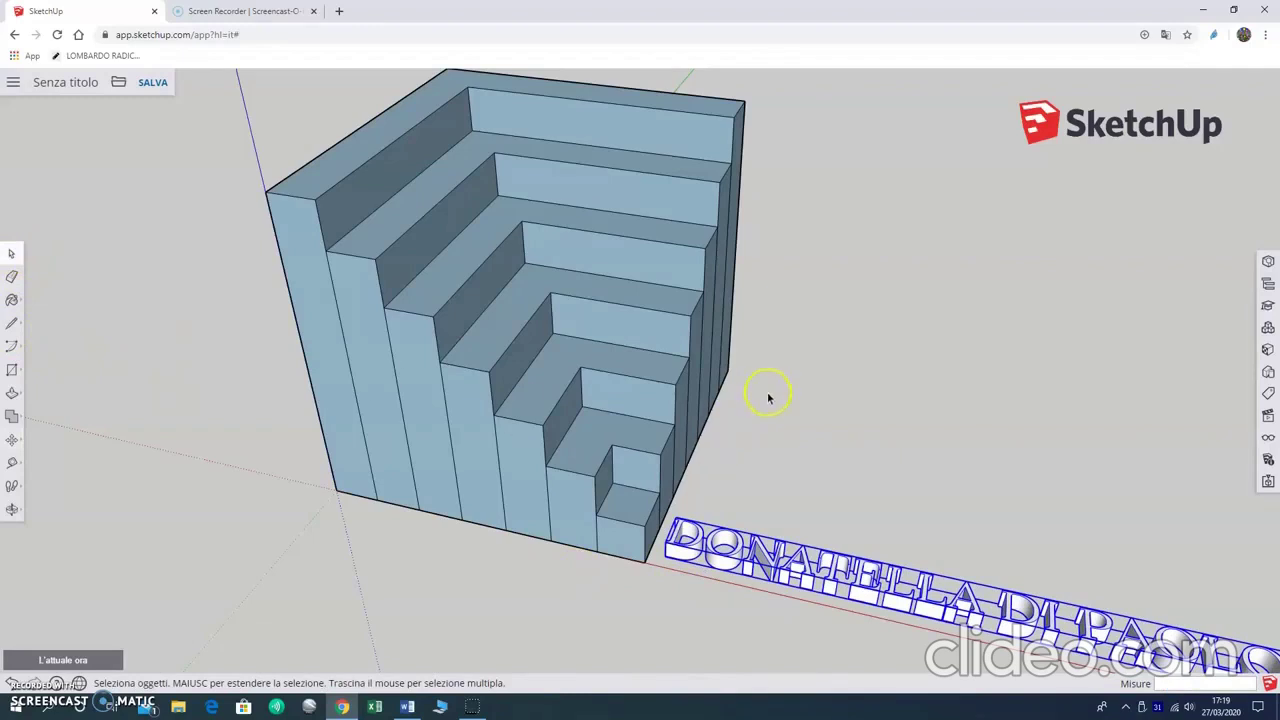
mouse_move(766, 380)
middle_mouse_down()
mouse_move(657, 377)
mouse_move(663, 417)
mouse_move(778, 372)
mouse_move(744, 367)
middle_mouse_up()
scroll(770, 361, "down", 3)
- Pick magenta from the Paint Bucket's Colori materials and paint the smallest bottom step
left_click(842, 395)
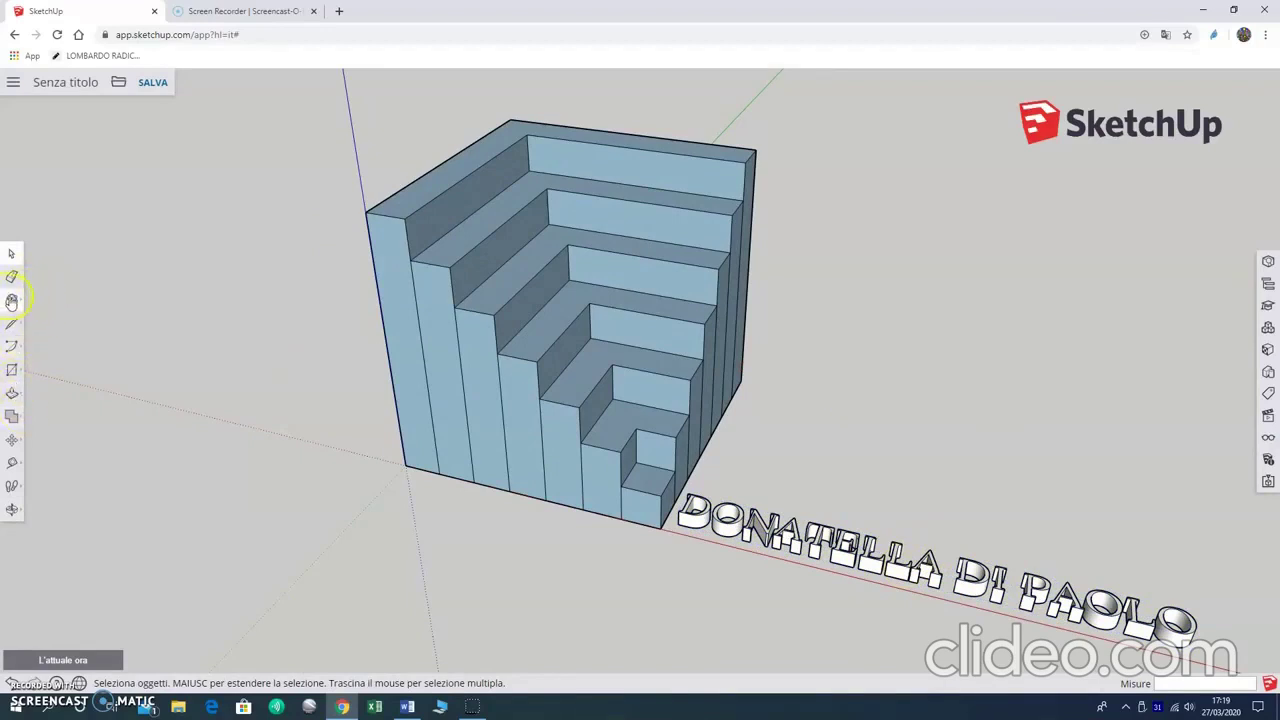
left_click(11, 300)
left_click(45, 289)
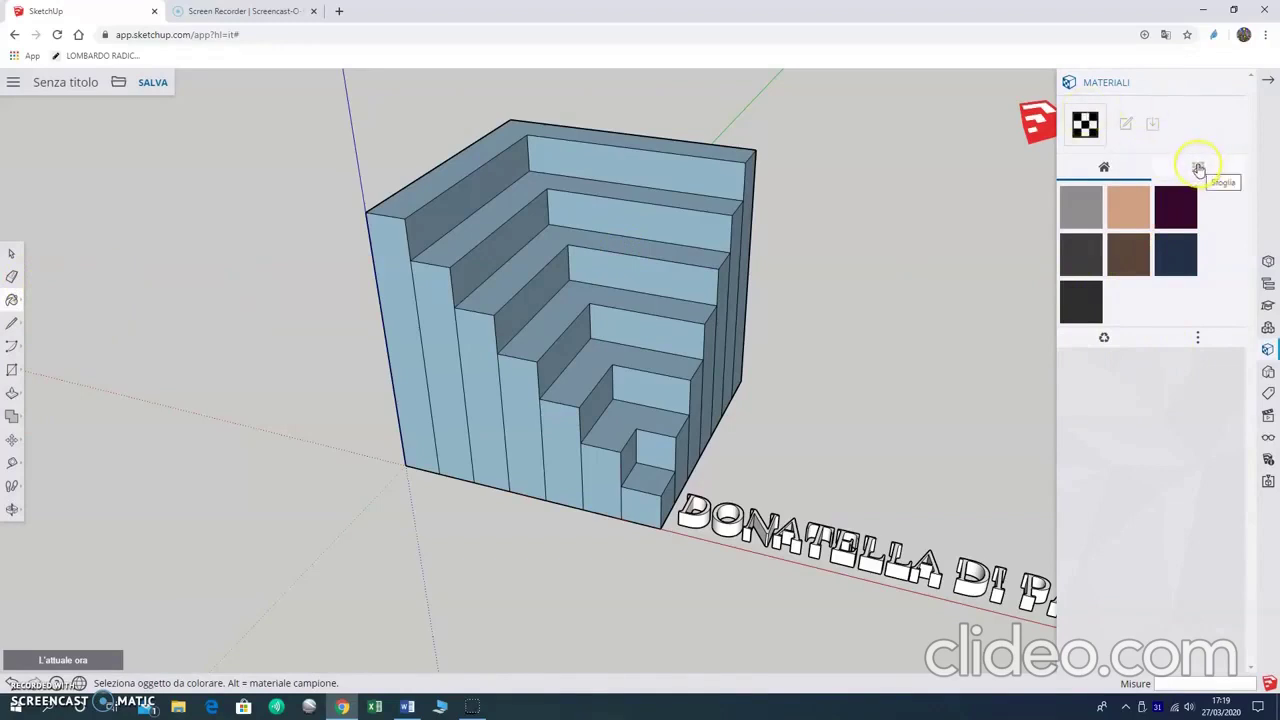
left_click(1199, 169)
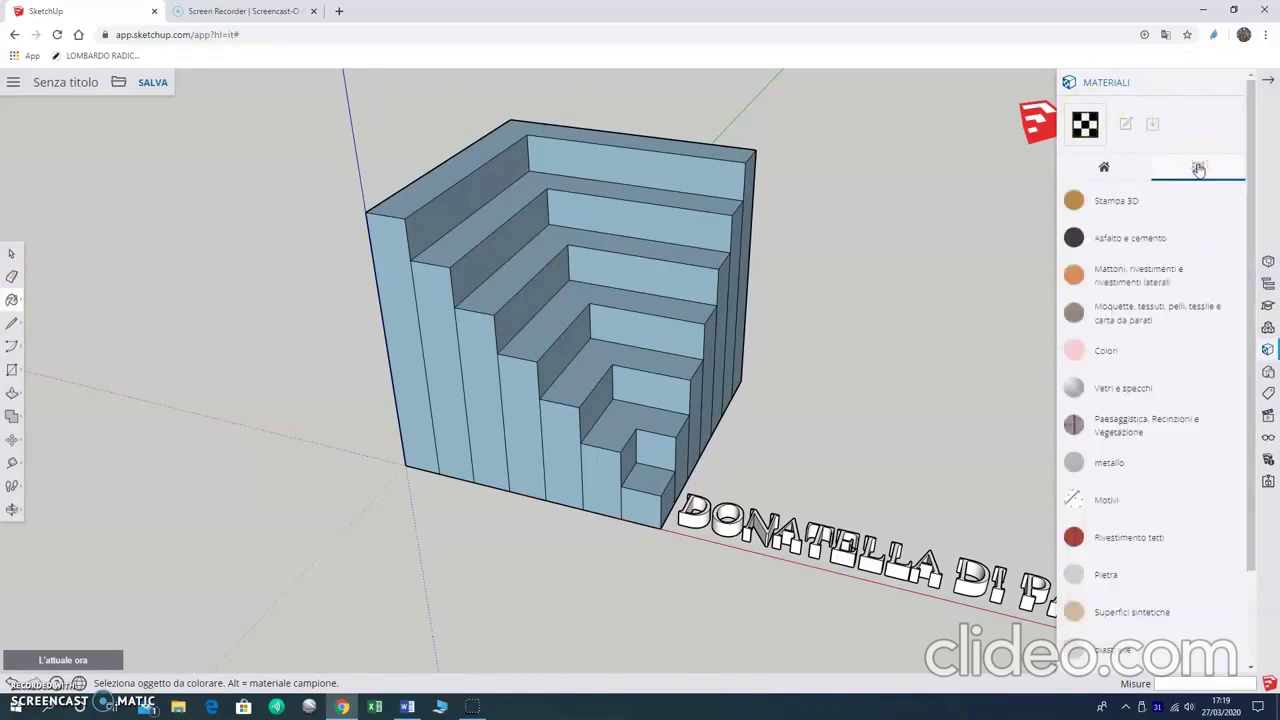
left_click(1093, 347)
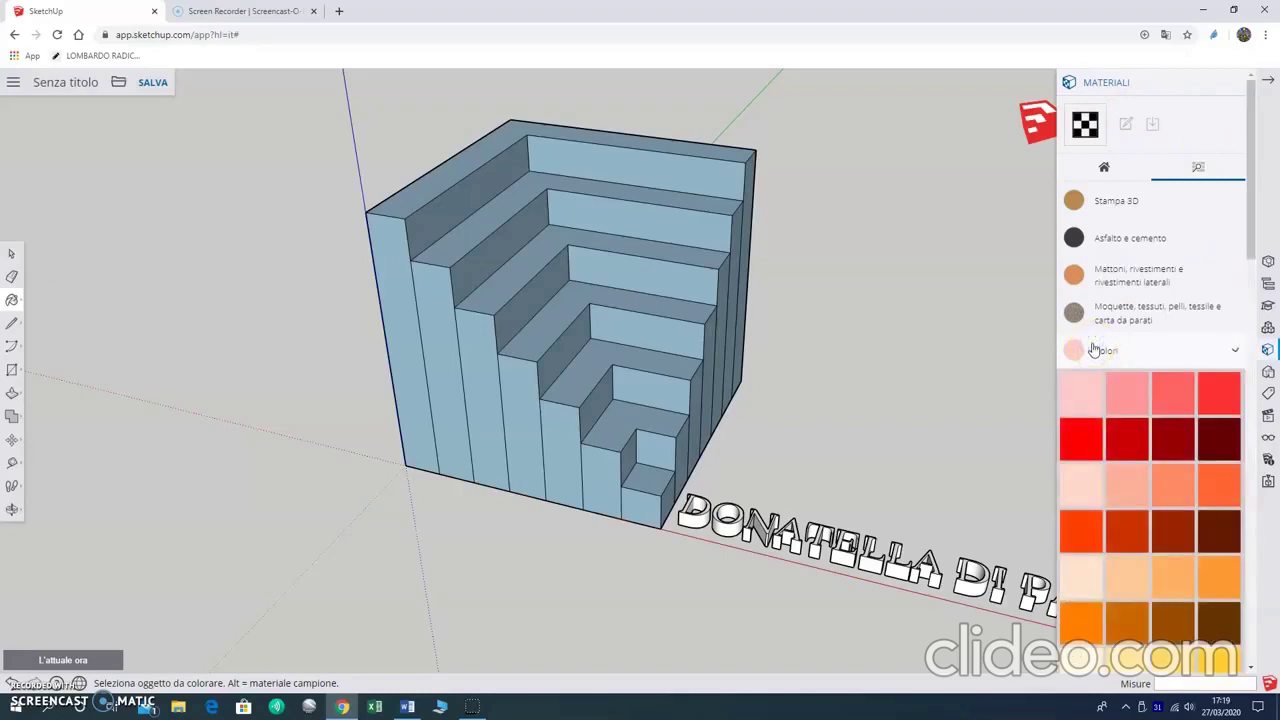
scroll(1120, 402, "down", 2)
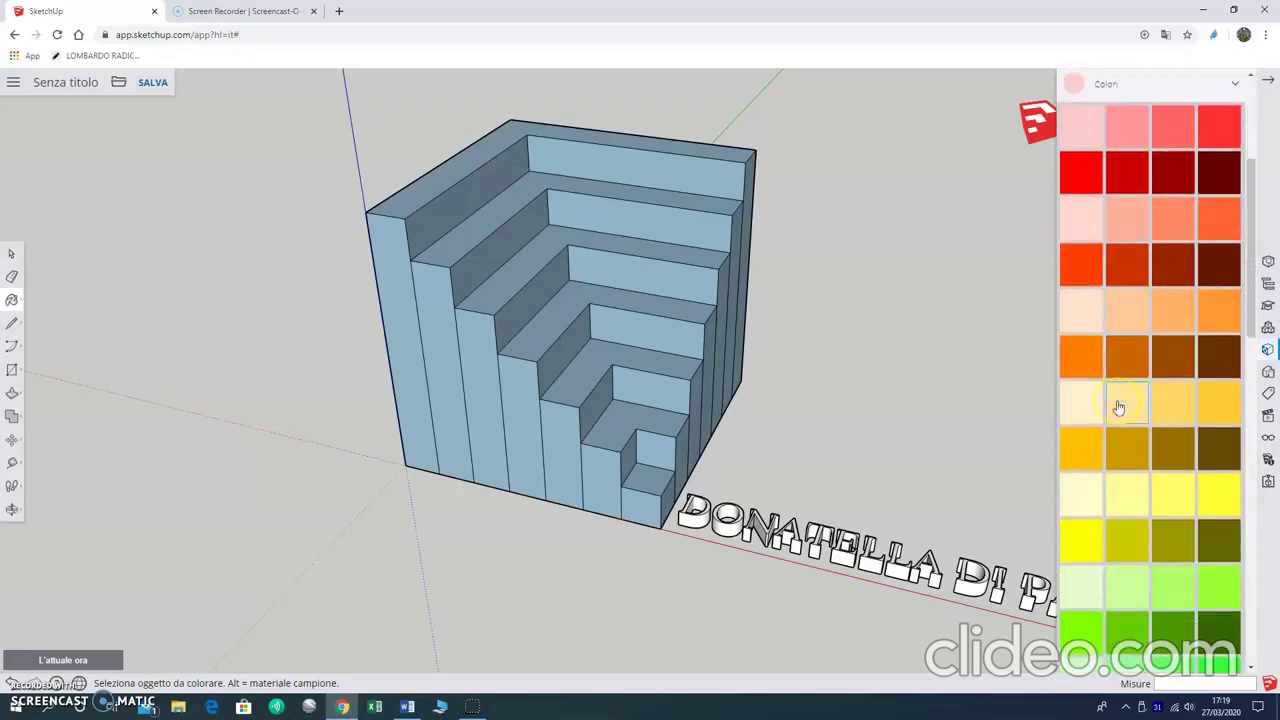
scroll(1120, 405, "down", 2)
scroll(1120, 408, "down", 2)
scroll(1120, 408, "down", 3)
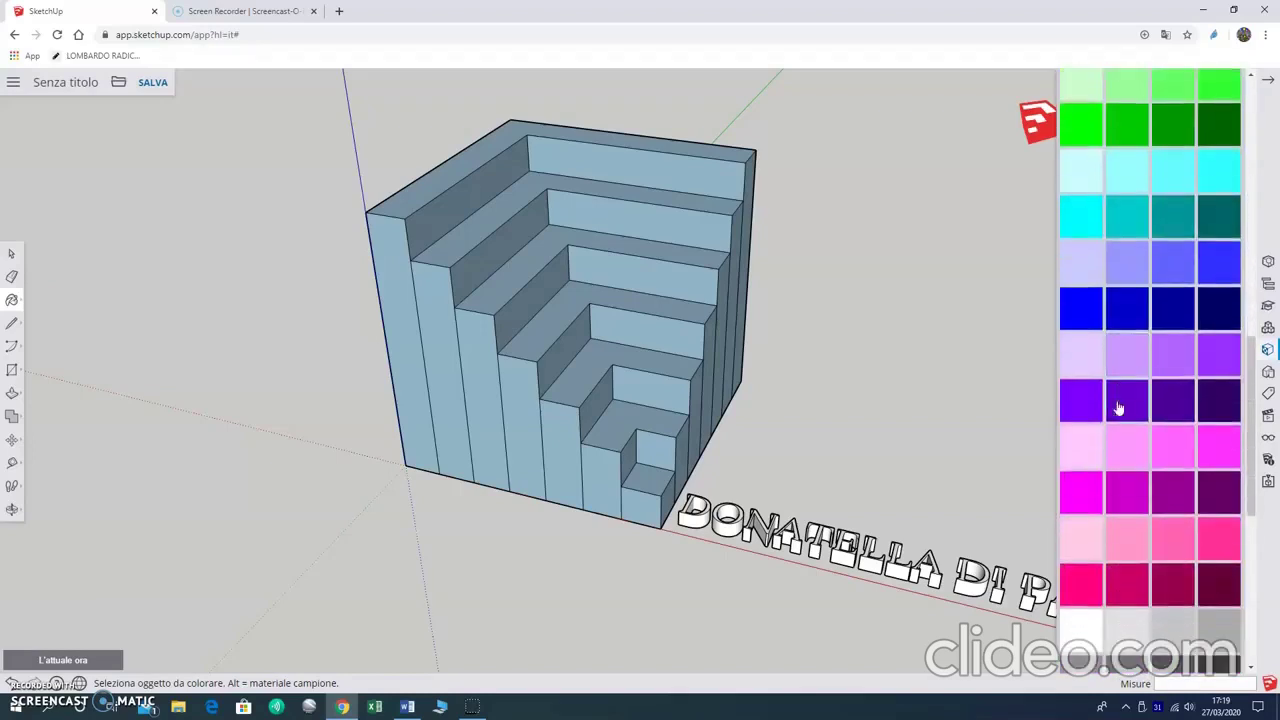
scroll(1120, 408, "down", 2)
left_click(1082, 384)
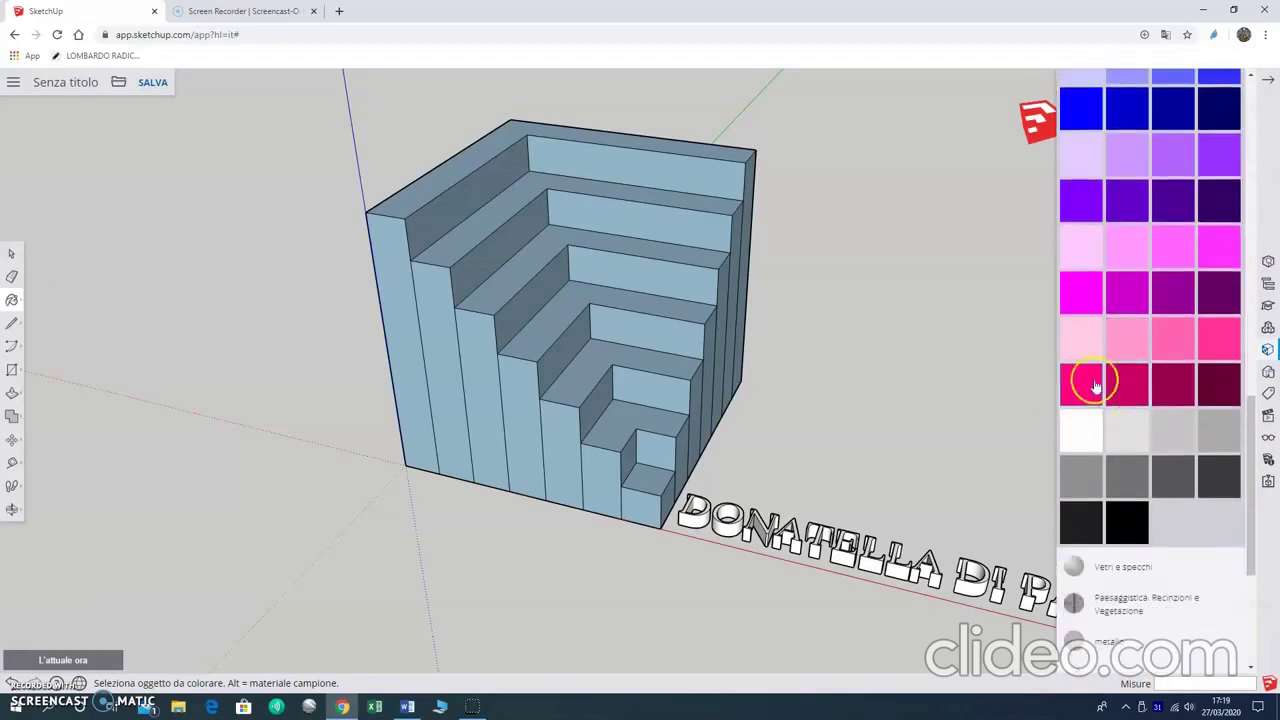
scroll(1090, 372, "up", 1)
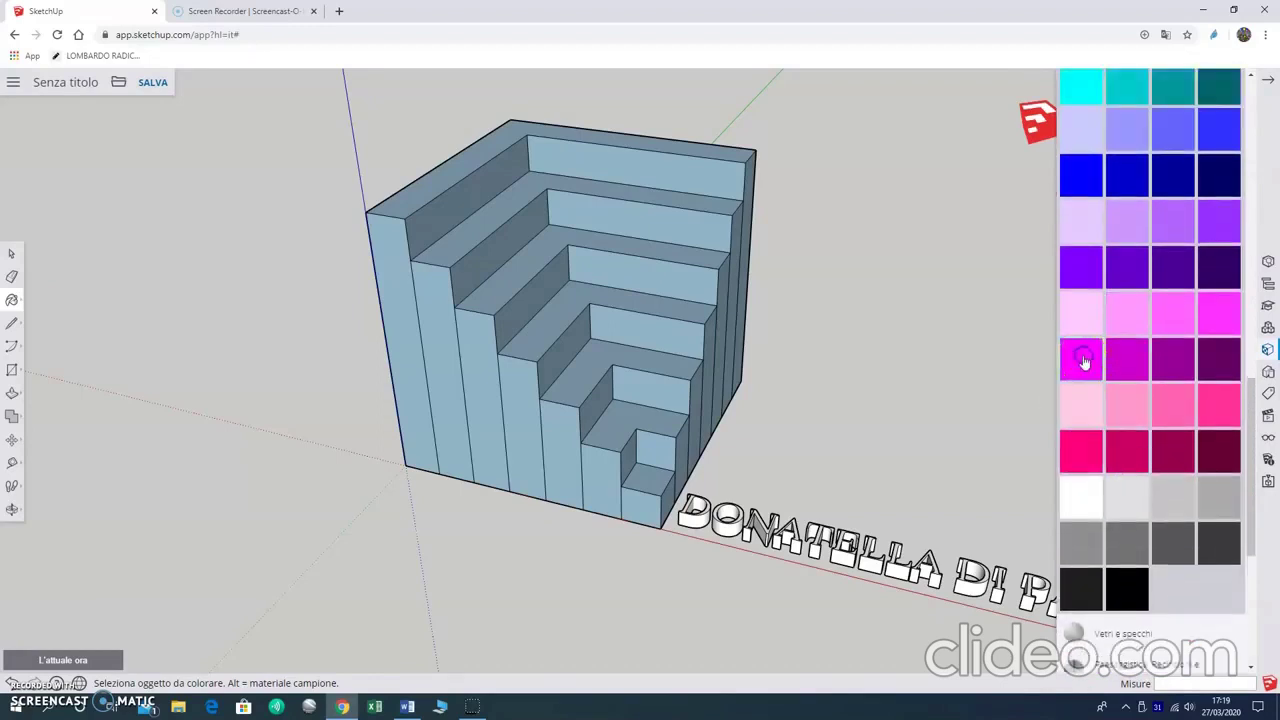
left_click(636, 488)
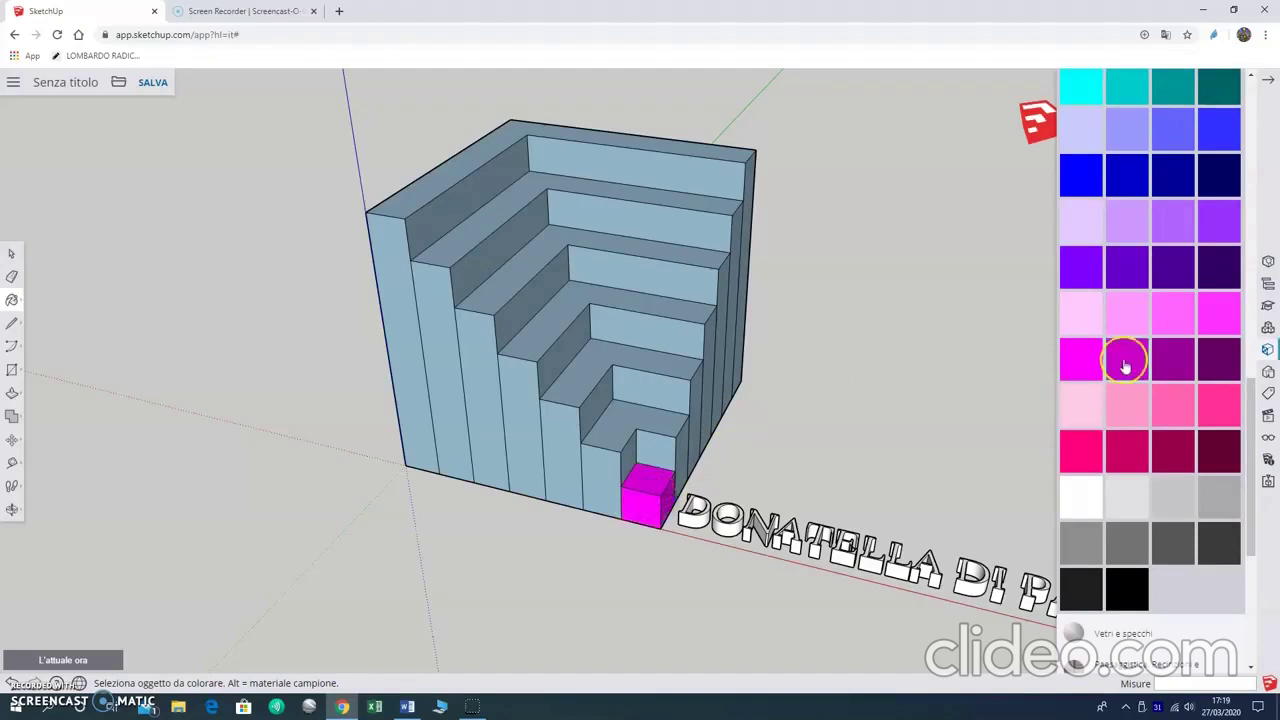
- Paint the blocks beside the magenta step blue and the L-shaped step's faces bright green
scroll(1123, 357, "up", 3)
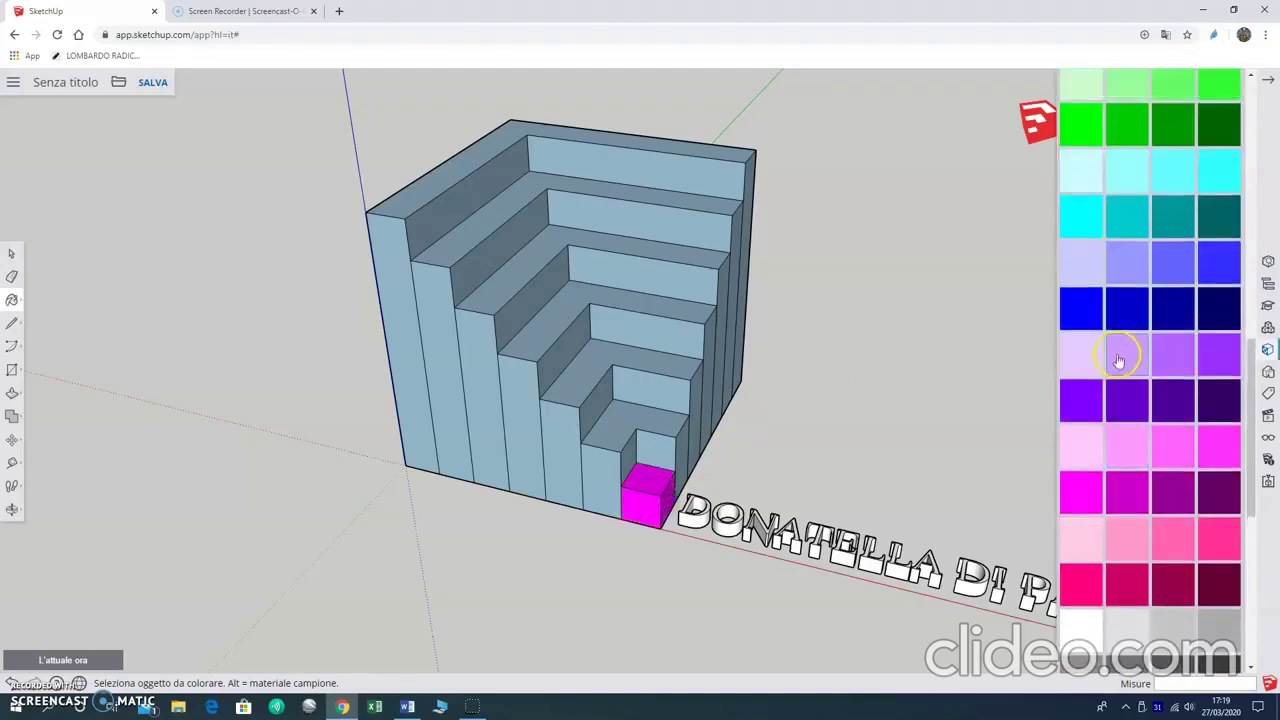
left_click(608, 460)
left_click(620, 432)
left_click(657, 445)
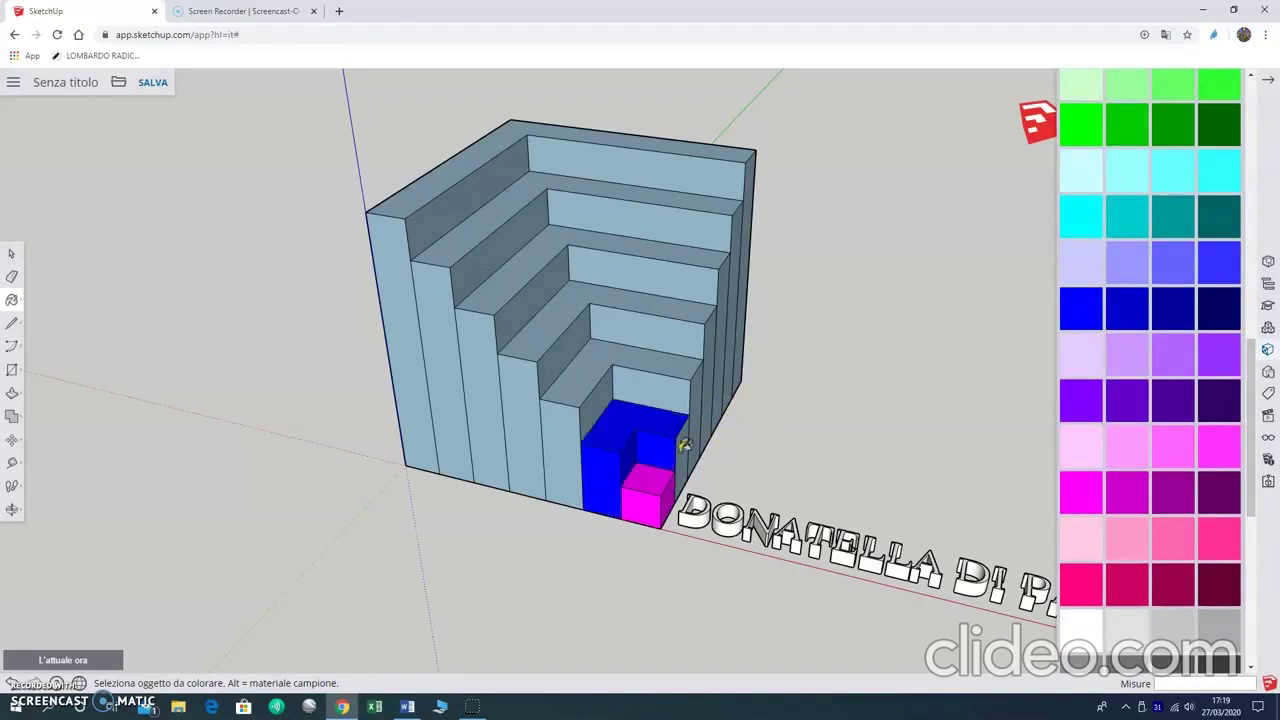
scroll(1080, 330, "up", 3)
left_click(1081, 390)
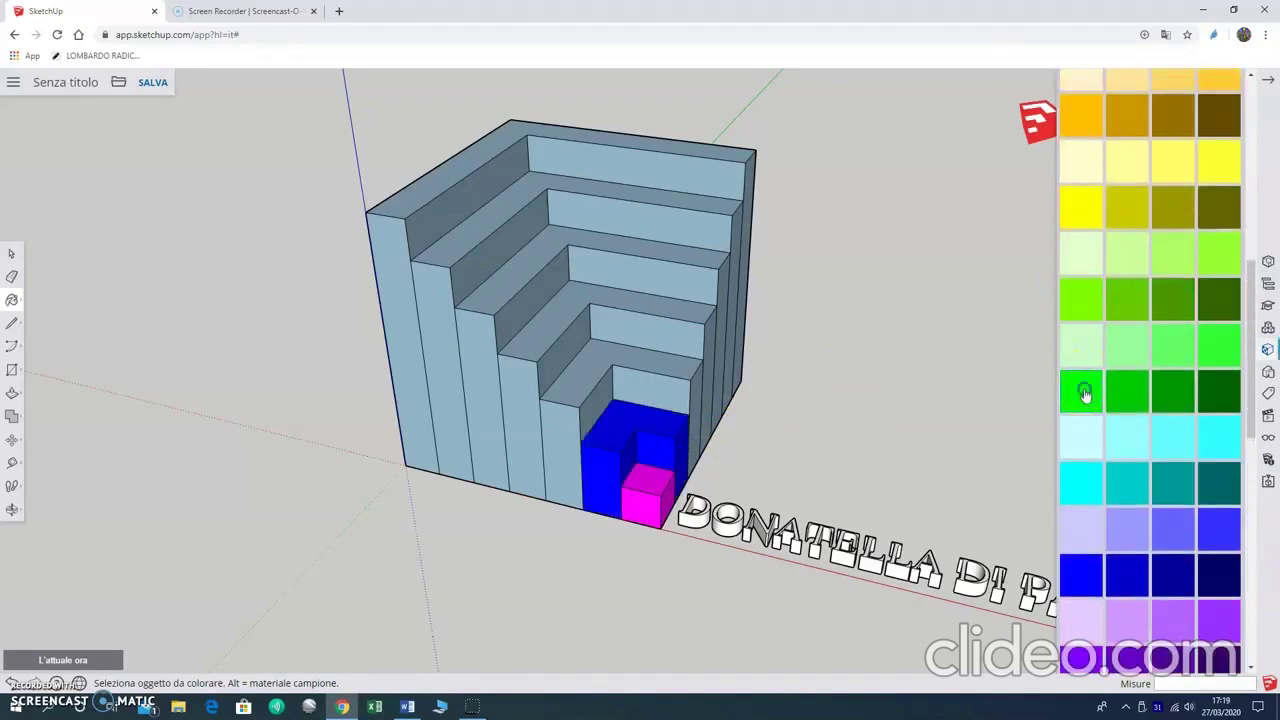
left_click(568, 392)
left_click(572, 385)
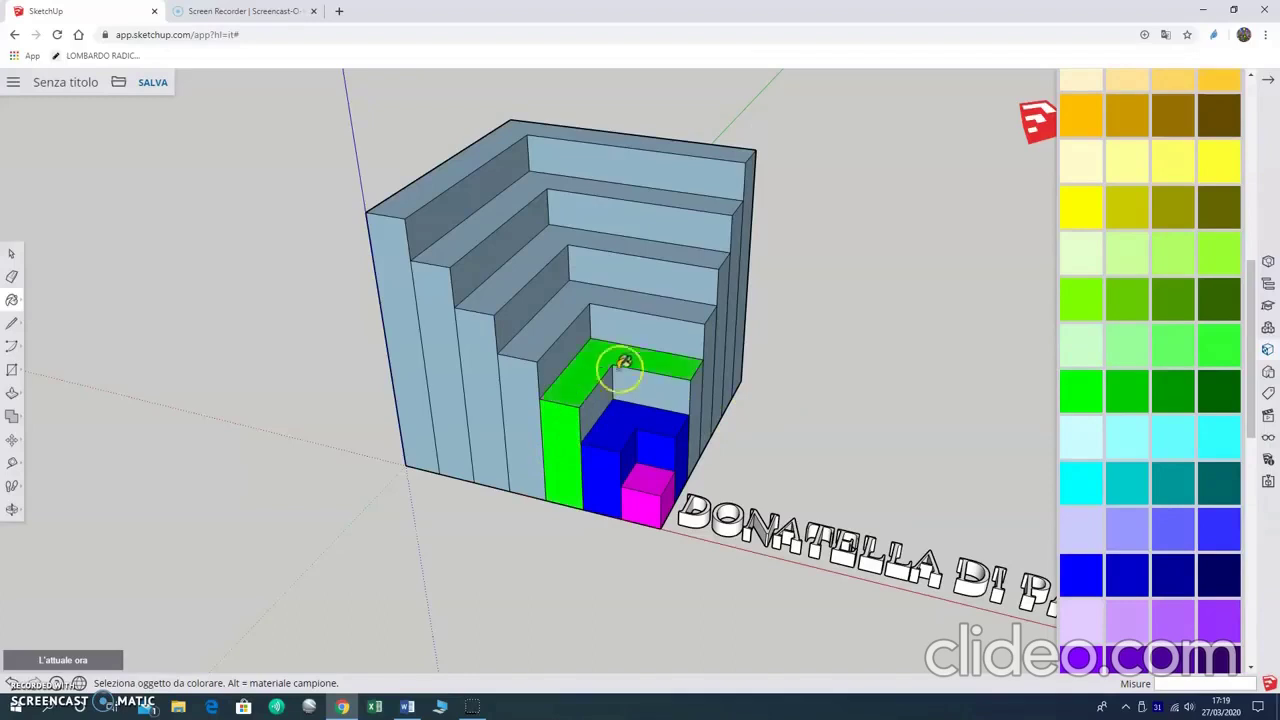
left_click(657, 385)
left_click(694, 392)
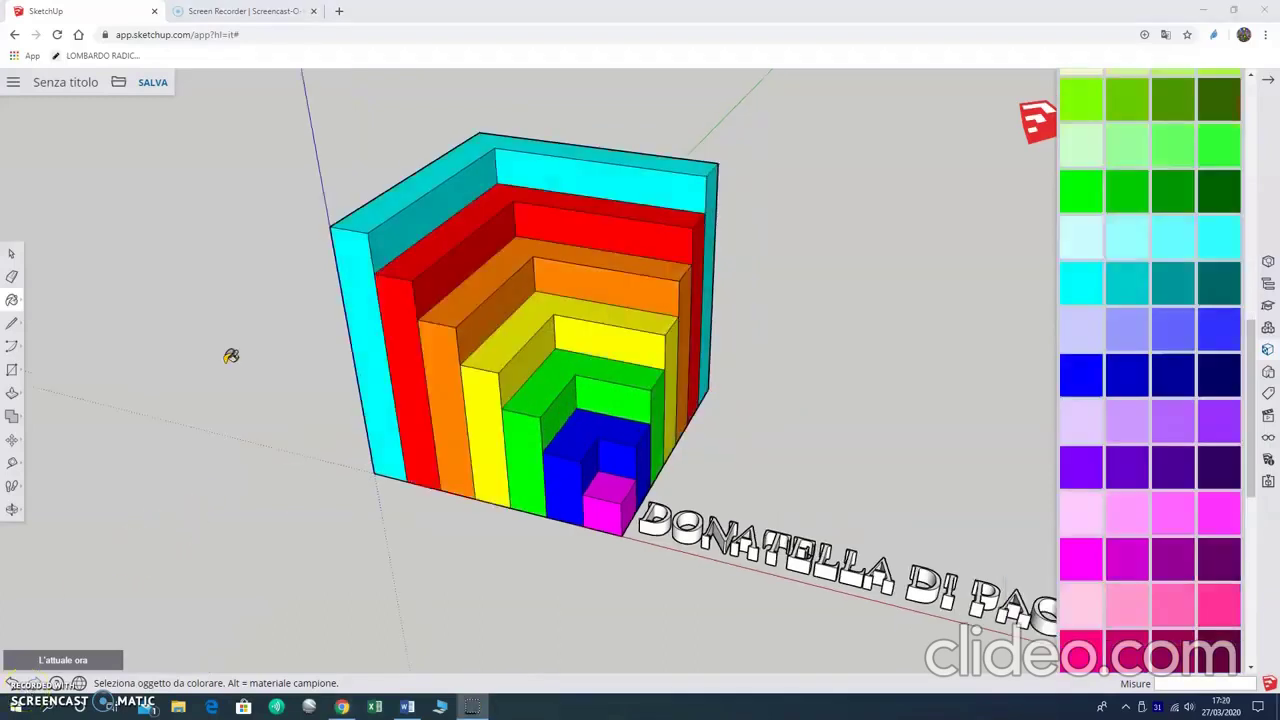
- Scroll the colour palette and pick the next colour for the steps
scroll(1141, 309, "up", 2)
scroll(1138, 310, "up", 5)
scroll(1130, 312, "down", 5)
scroll(1127, 314, "down", 4)
scroll(1127, 314, "up", 4)
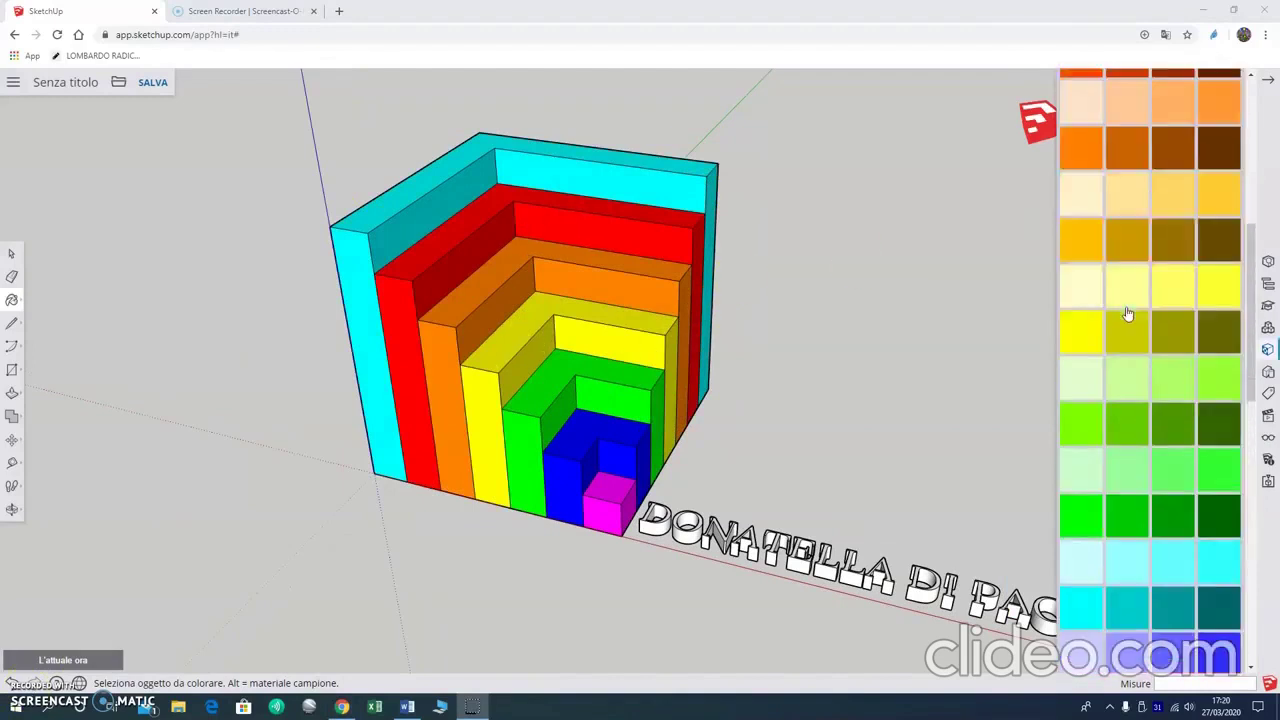
scroll(1127, 314, "up", 4)
scroll(1127, 316, "down", 2)
left_click(1125, 338)
scroll(1125, 340, "down", 2)
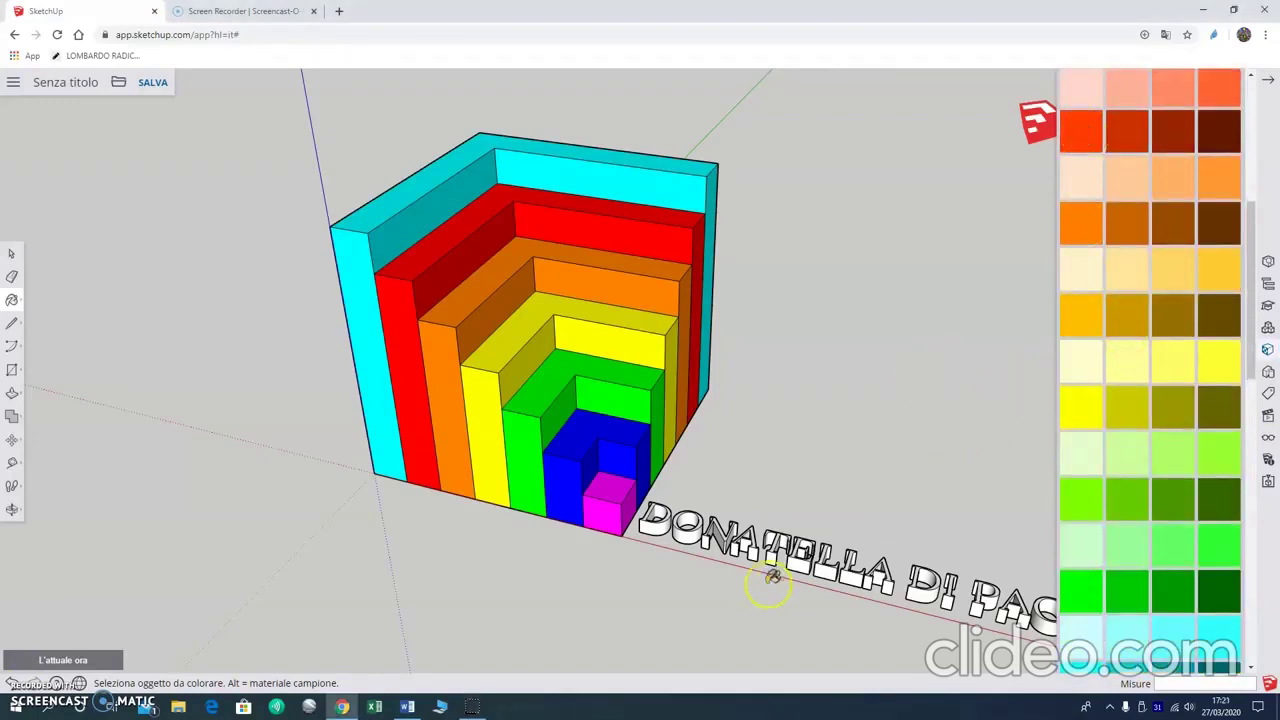
- Paint the 3D name lettering yellow
left_click(688, 530)
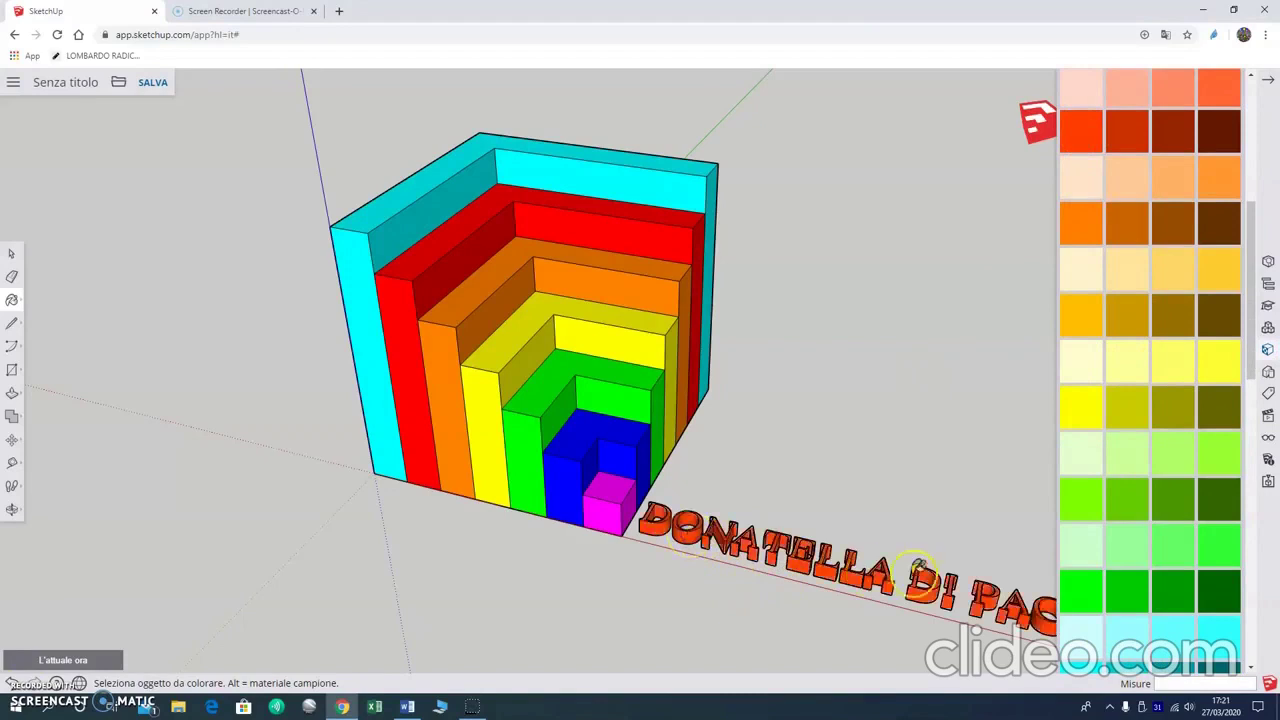
left_click(1094, 408)
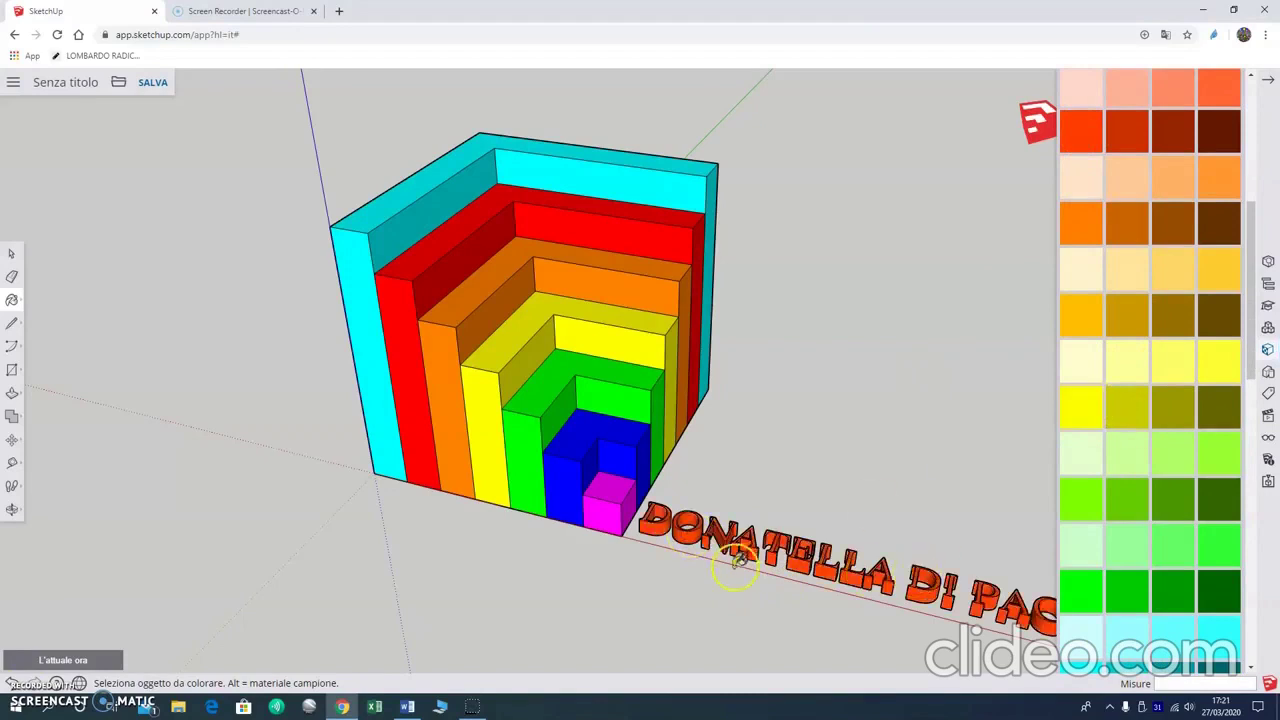
left_click(688, 526)
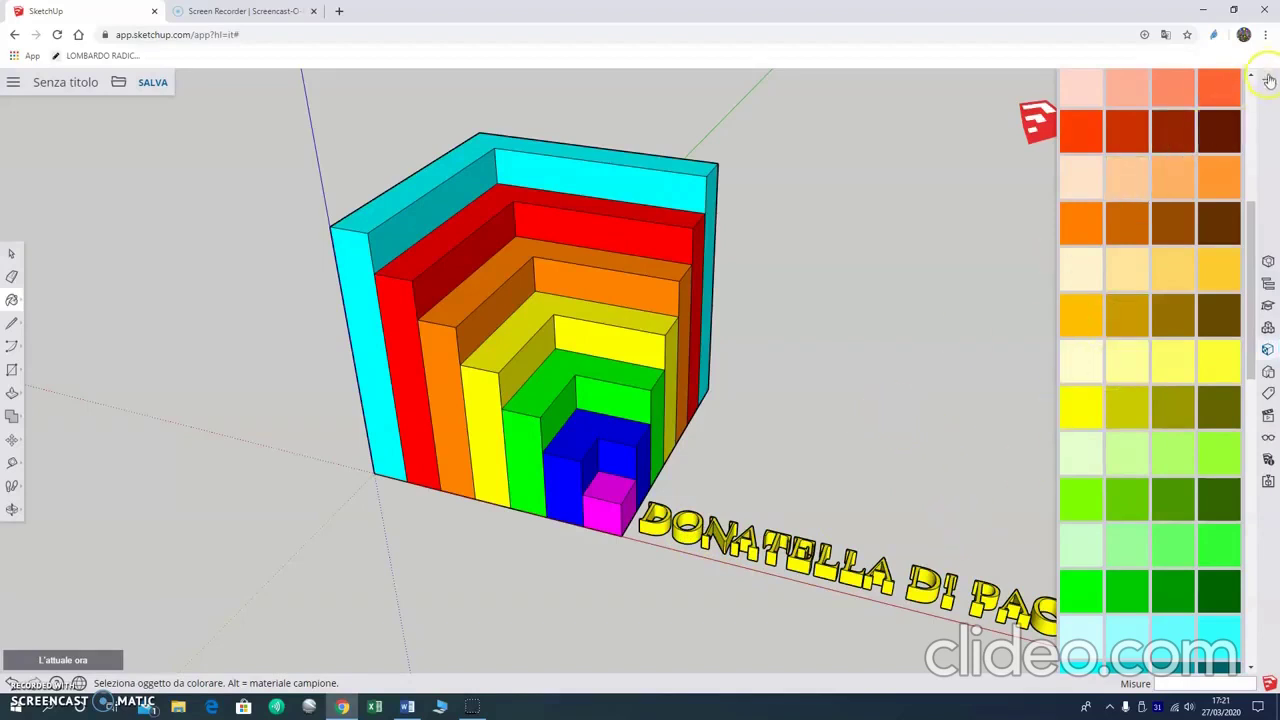
- Close the colour palette, return to Select and orbit to a more frontal view
left_click(1267, 79)
scroll(814, 380, "up", 1)
scroll(814, 385, "down", 1)
scroll(631, 363, "down", 1)
left_click(12, 253)
scroll(720, 350, "down", 1)
scroll(722, 349, "down", 1)
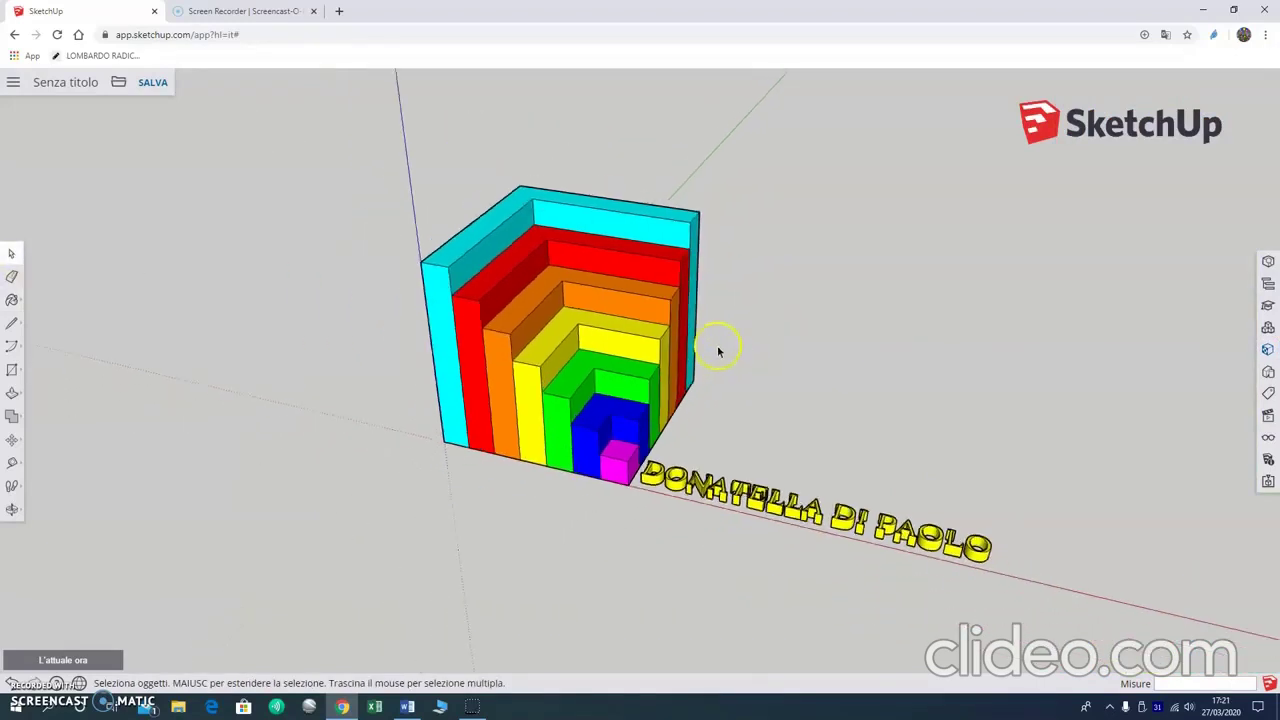
scroll(718, 352, "up", 1)
mouse_move(762, 418)
middle_mouse_down()
mouse_move(757, 309)
mouse_move(677, 323)
mouse_move(731, 451)
mouse_move(922, 437)
mouse_move(880, 491)
mouse_move(777, 494)
mouse_move(817, 414)
mouse_move(868, 452)
mouse_move(766, 480)
middle_mouse_up()
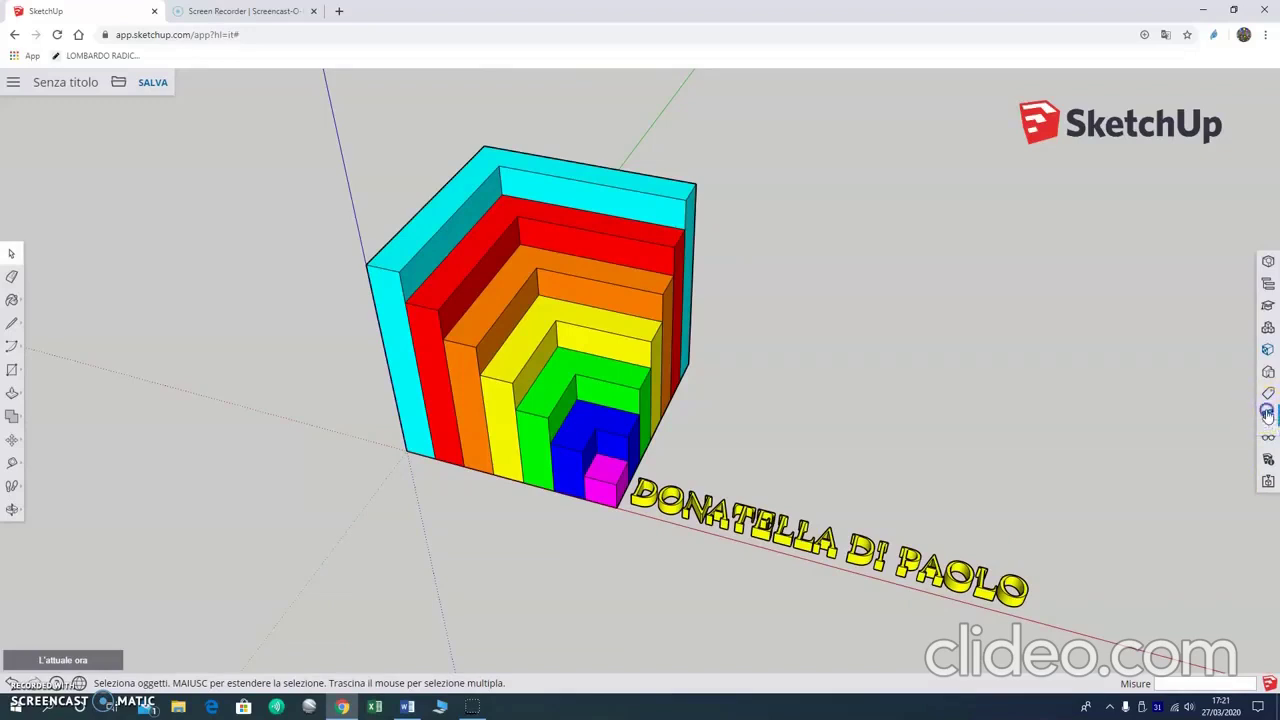
- Collapse the Materials section and expand the standard Views list in the tray
left_click(1267, 414)
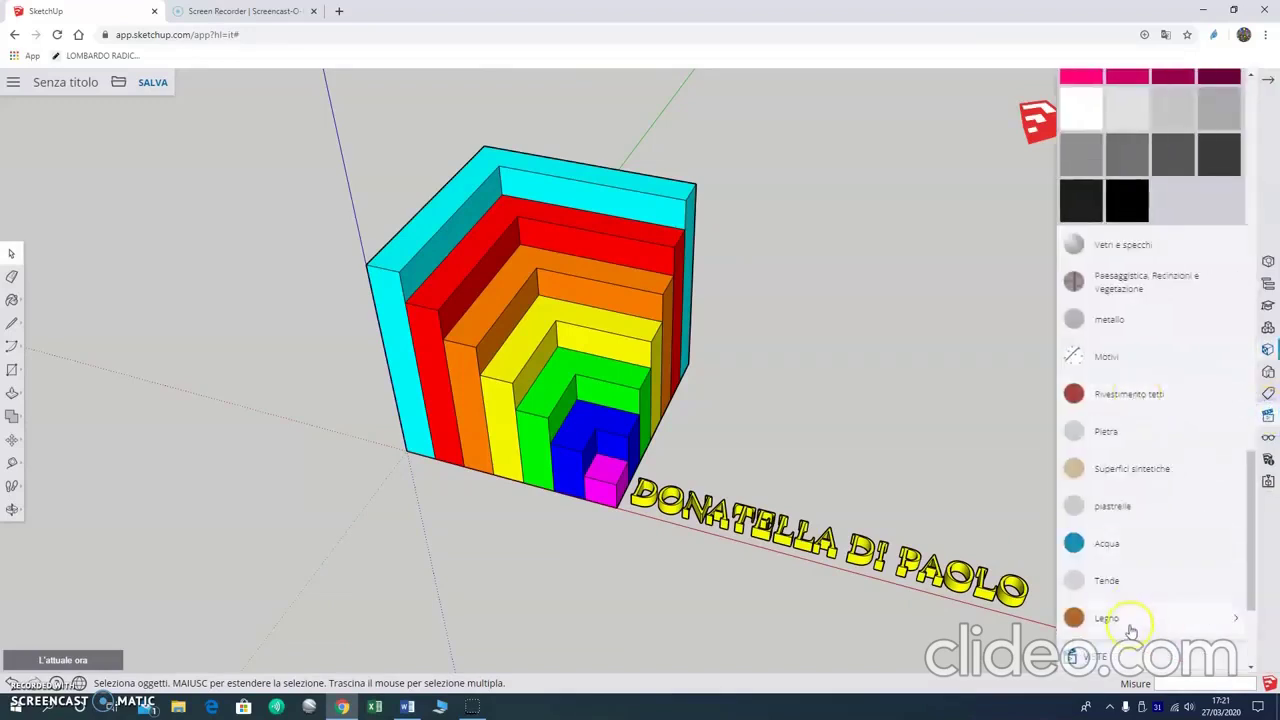
scroll(1098, 657, "down", 2)
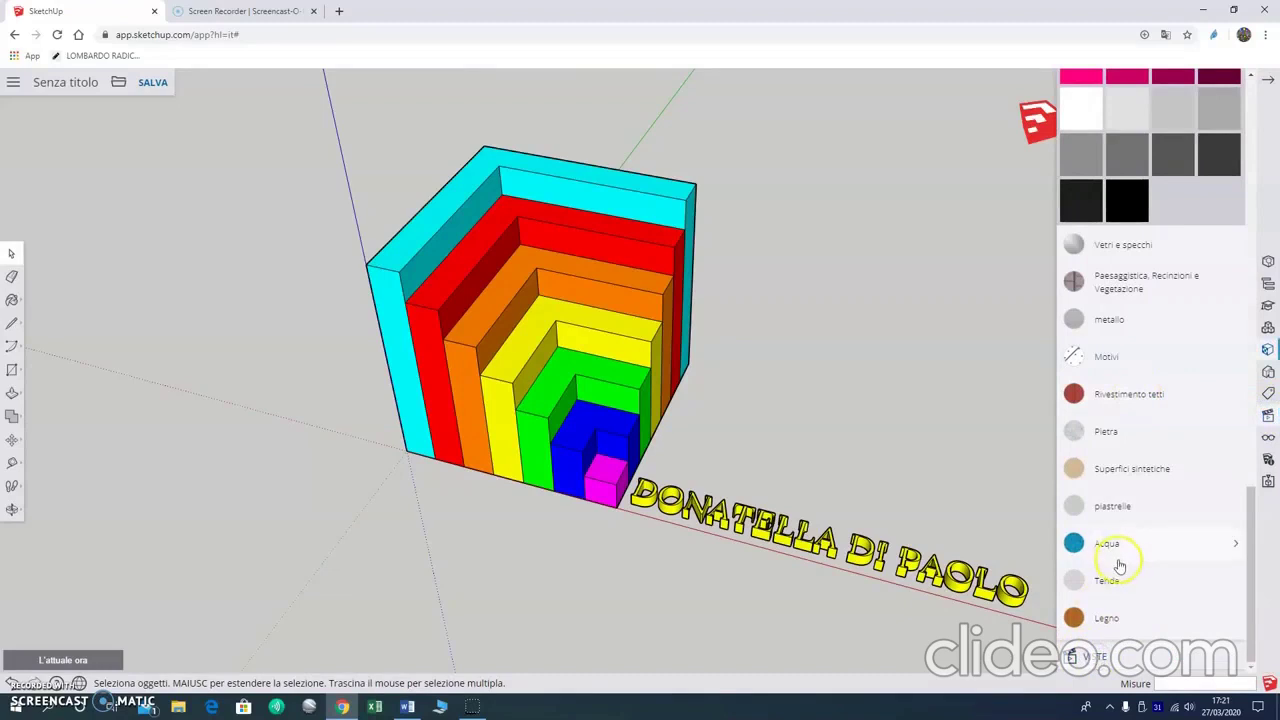
left_click_drag(1248, 525, 1249, 110)
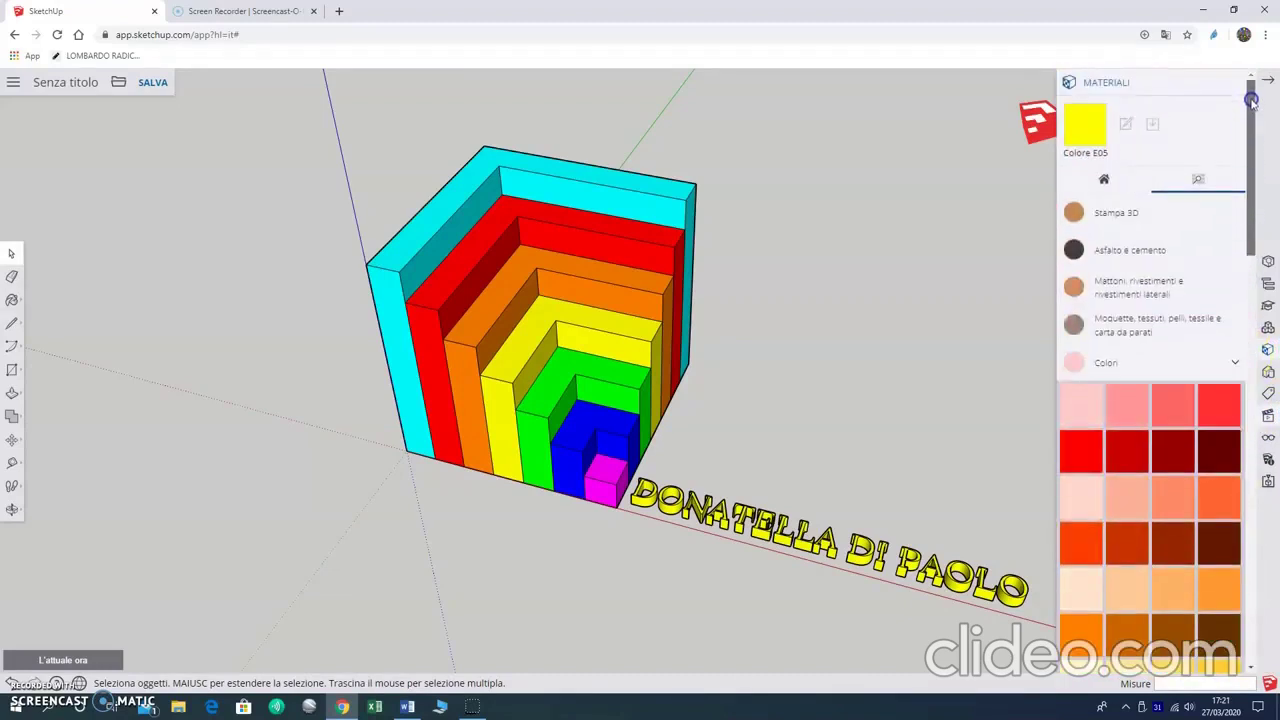
left_click(1108, 82)
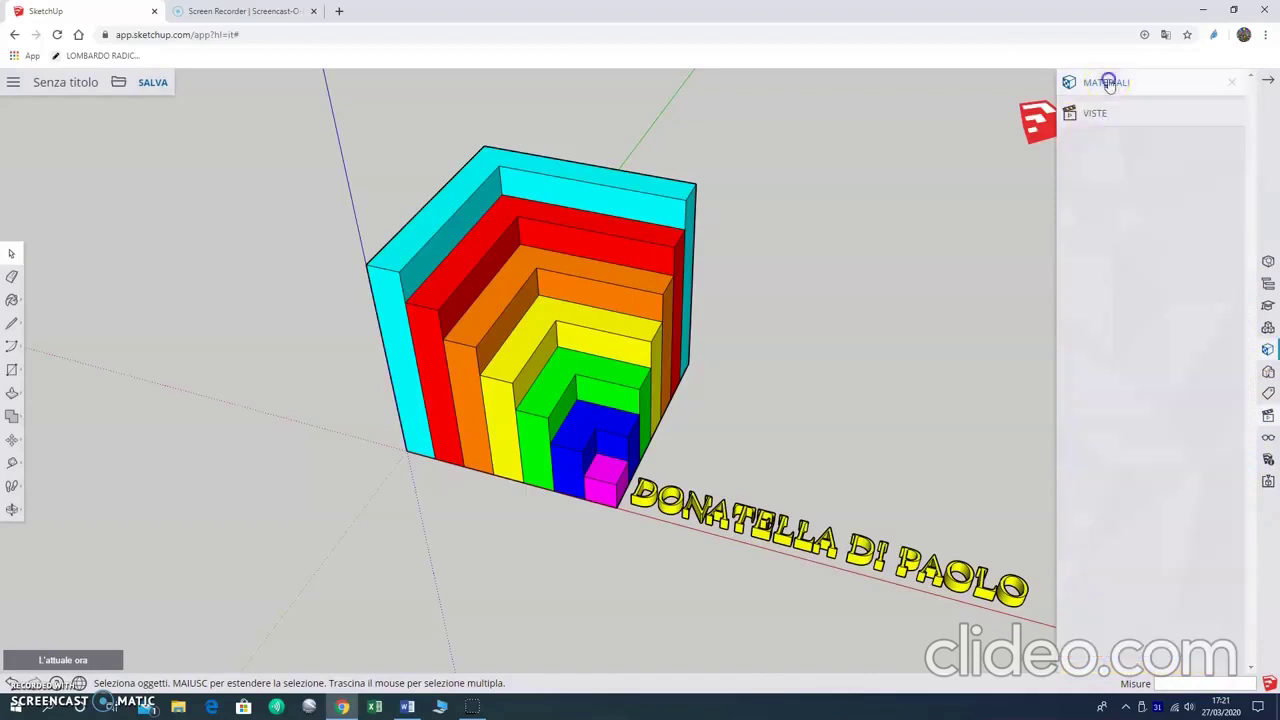
left_click(1095, 113)
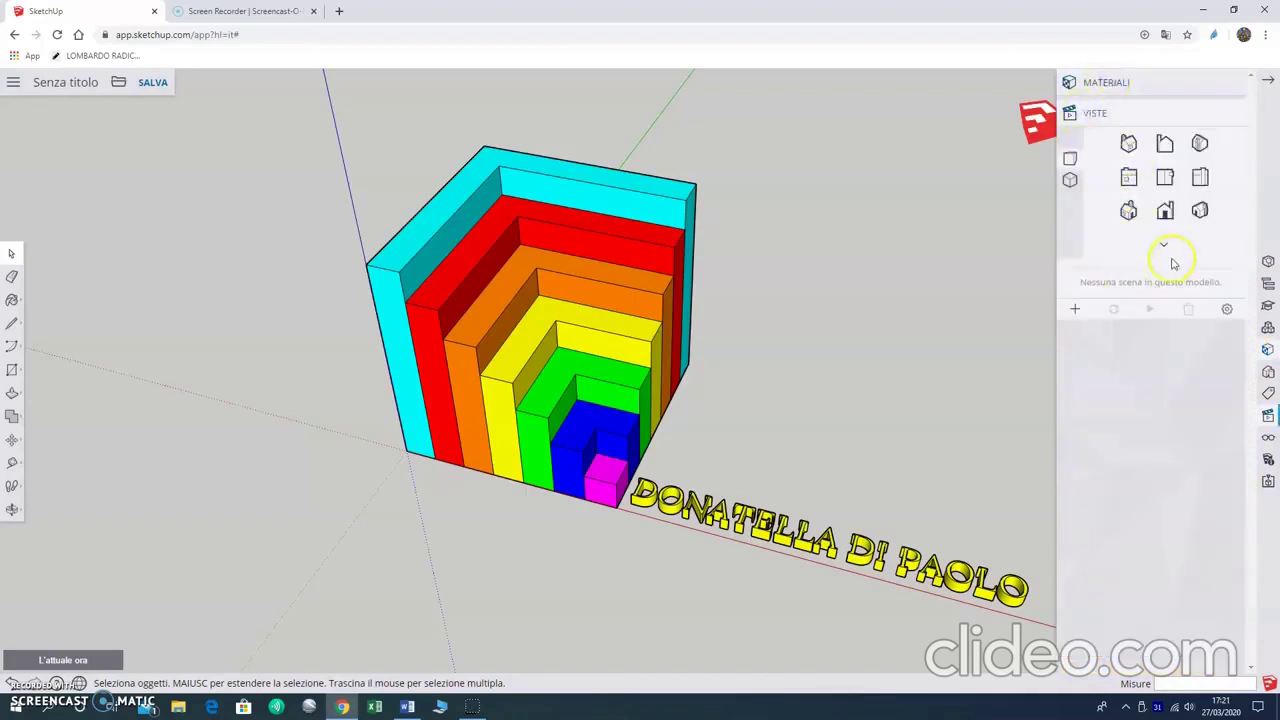
- Cycle through Front, Iso, Side and Back views, ending isometric, then close the tray
left_click(1166, 208)
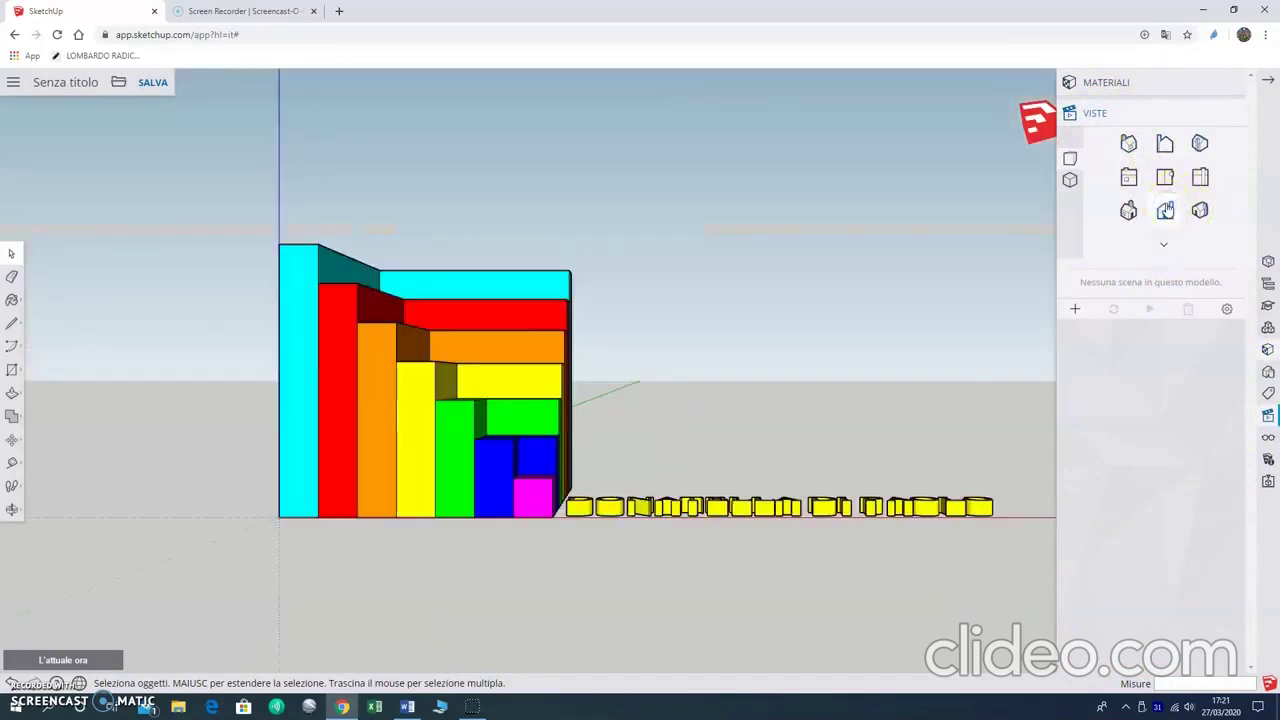
left_click(1203, 208)
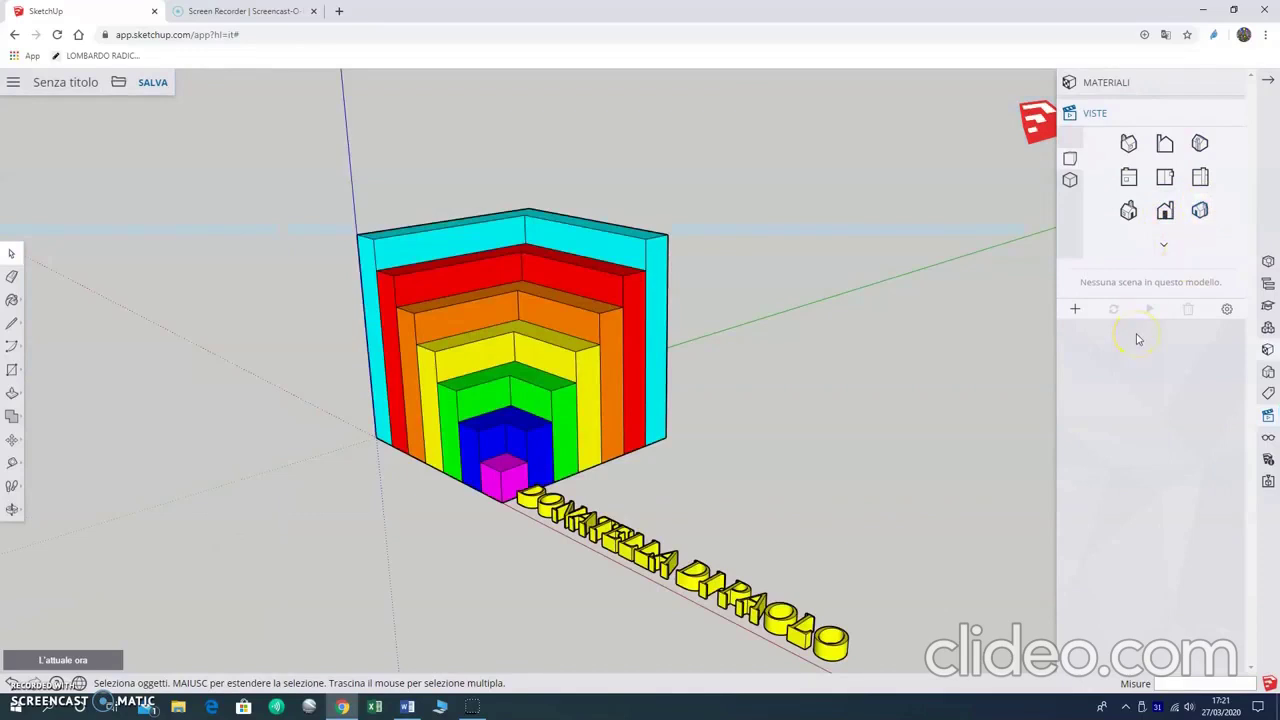
left_click(1128, 210)
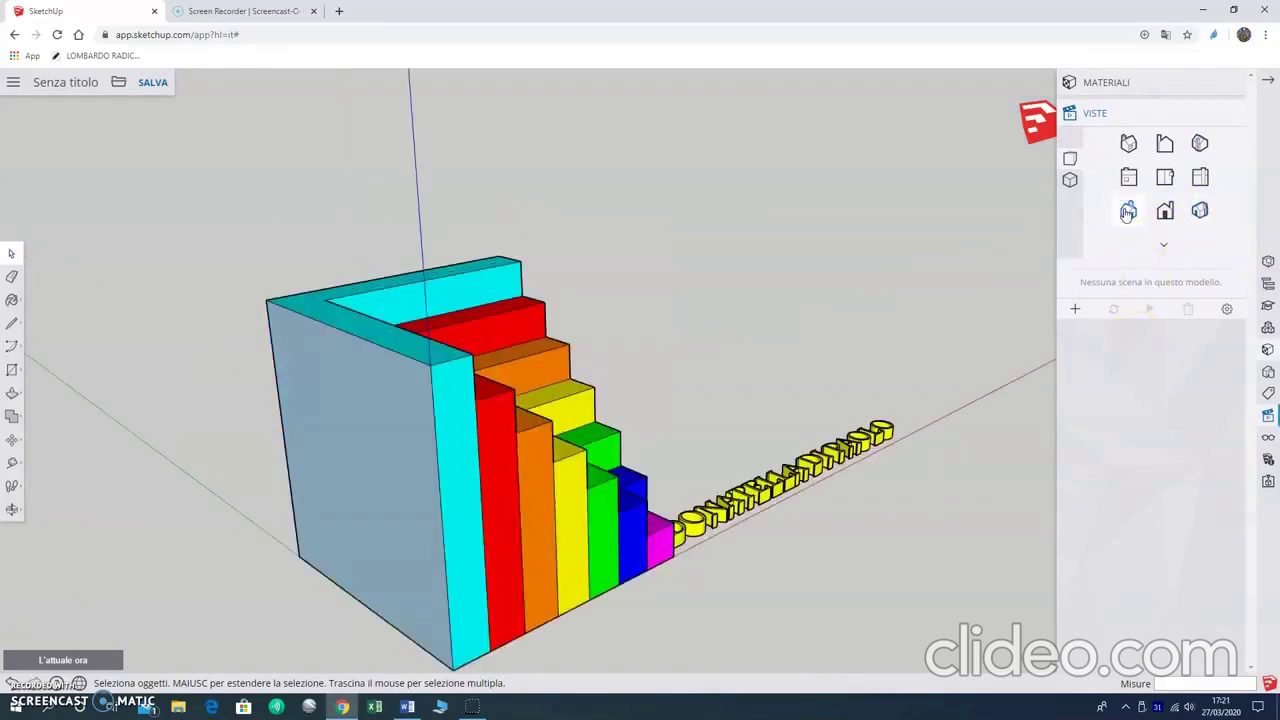
left_click(1128, 143)
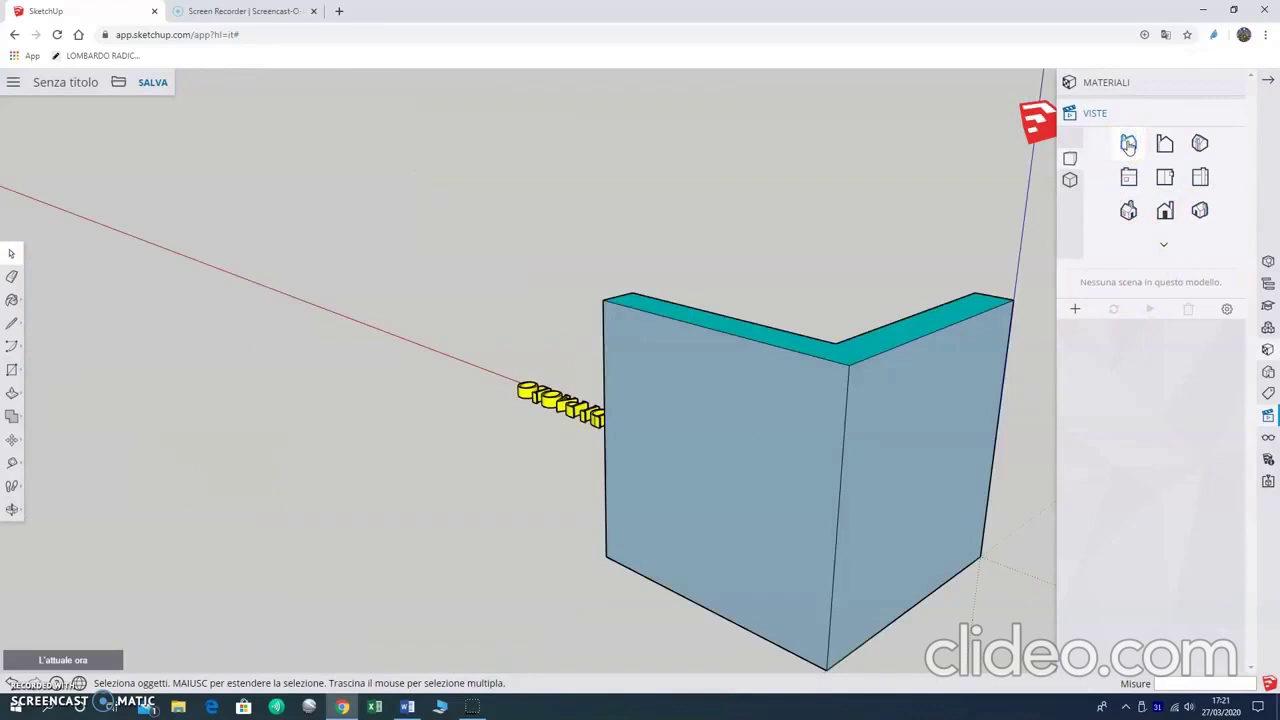
left_click(1201, 143)
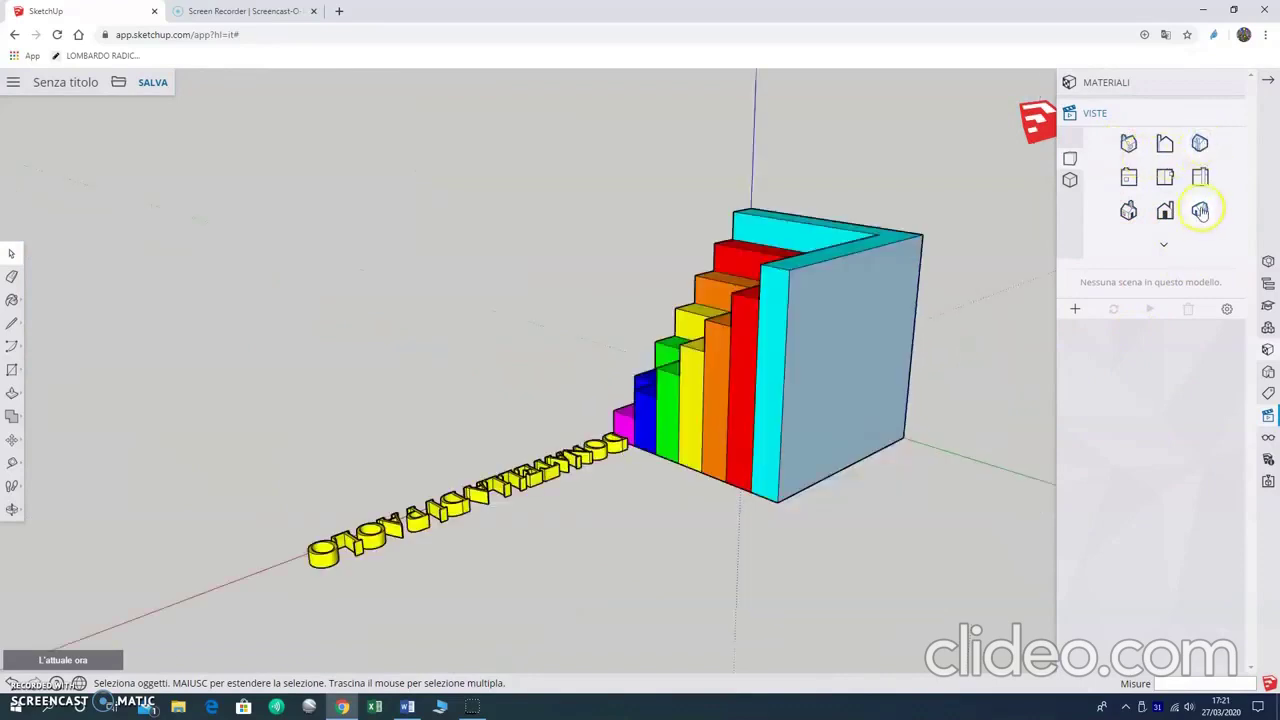
left_click(1200, 210)
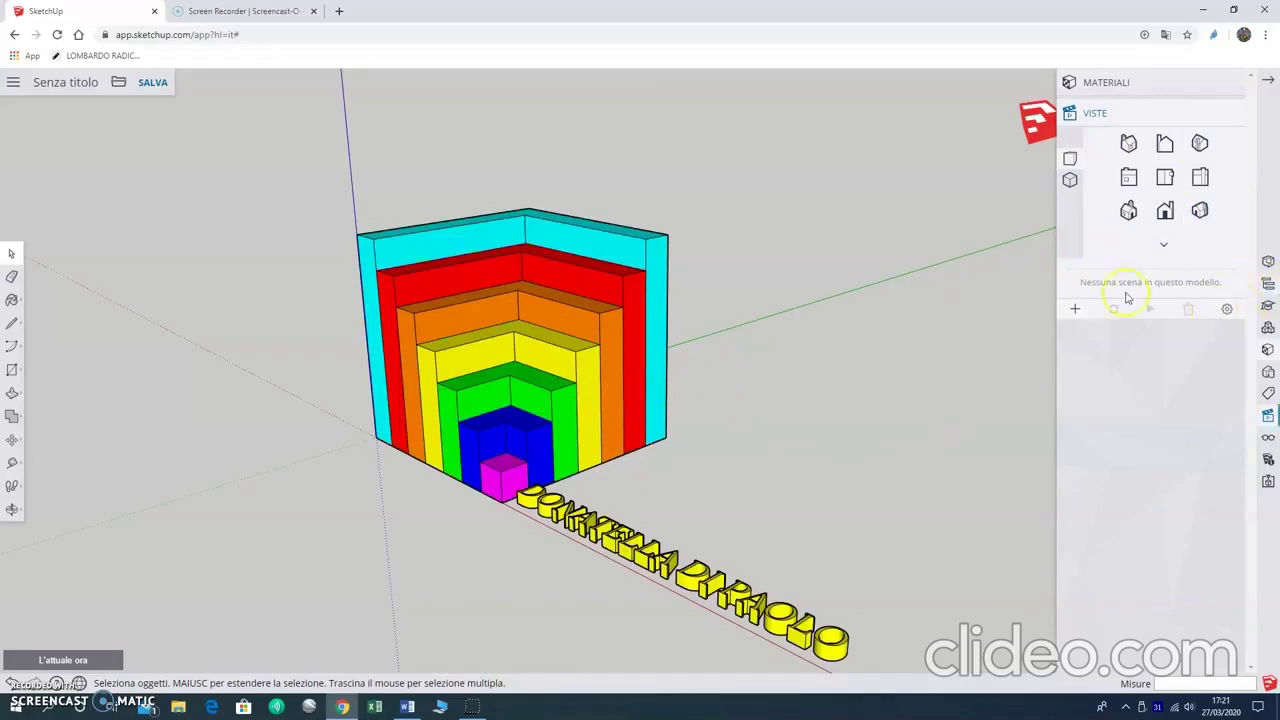
left_click(1267, 79)
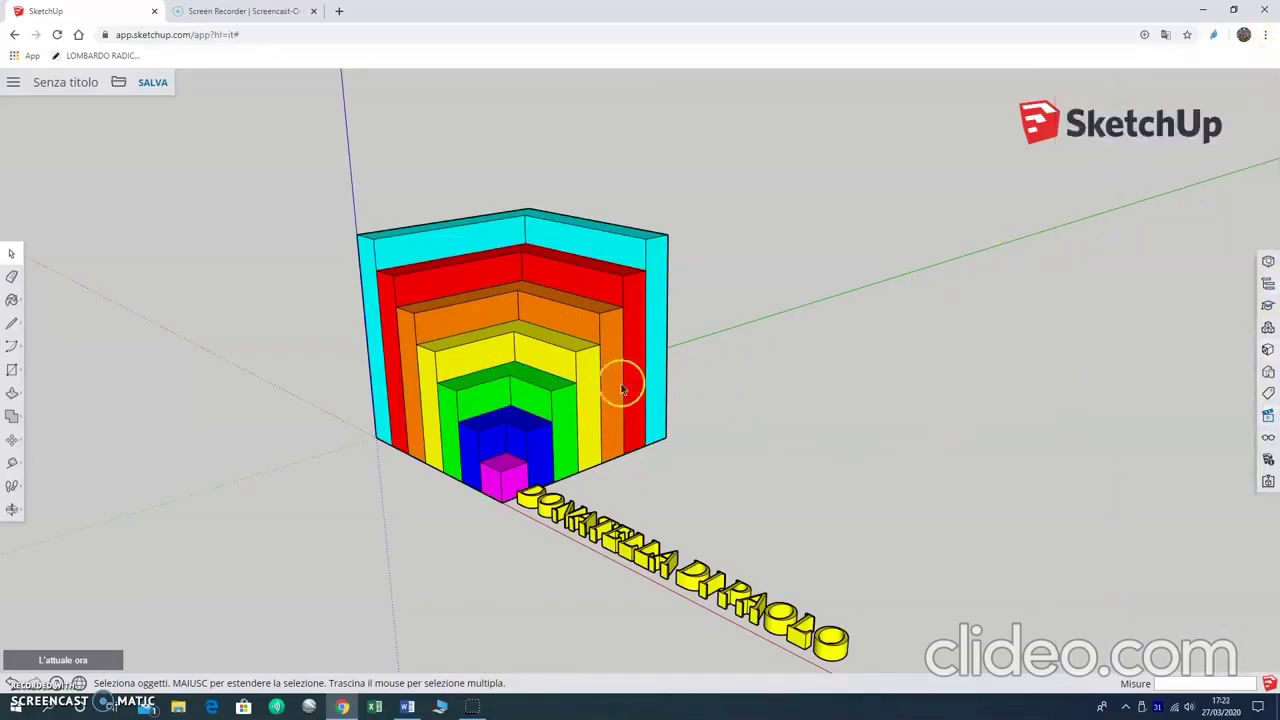
- Orbit and zoom so the stepped inner corner and name lettering face the viewer
key("o")
mouse_move(677, 377)
left_mouse_down()
mouse_move(694, 286)
mouse_move(843, 409)
mouse_move(841, 483)
left_mouse_up()
middle_click_drag(888, 487, 863, 494)
scroll(573, 398, "up", 2)
scroll(590, 410, "up", 1)
scroll(608, 420, "down", 1)
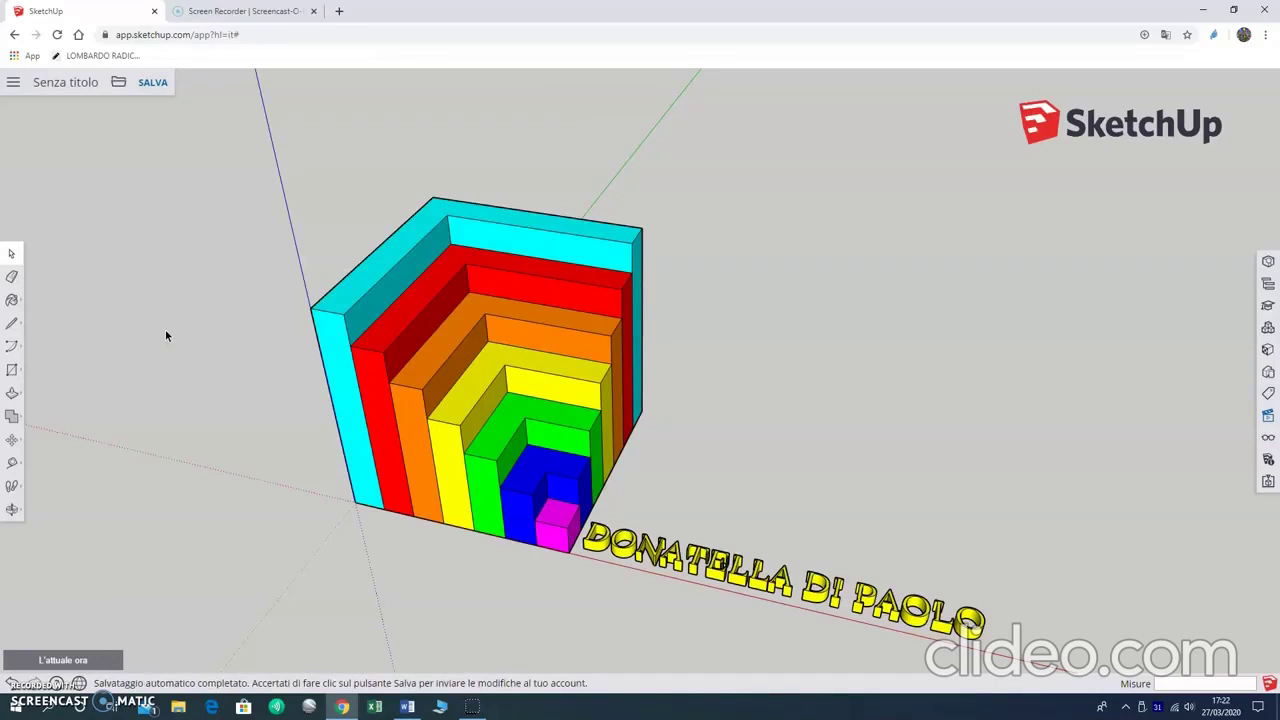
- Save the model as 'PROVA TAV 1' in the SketchUp projects folder
left_click(155, 84)
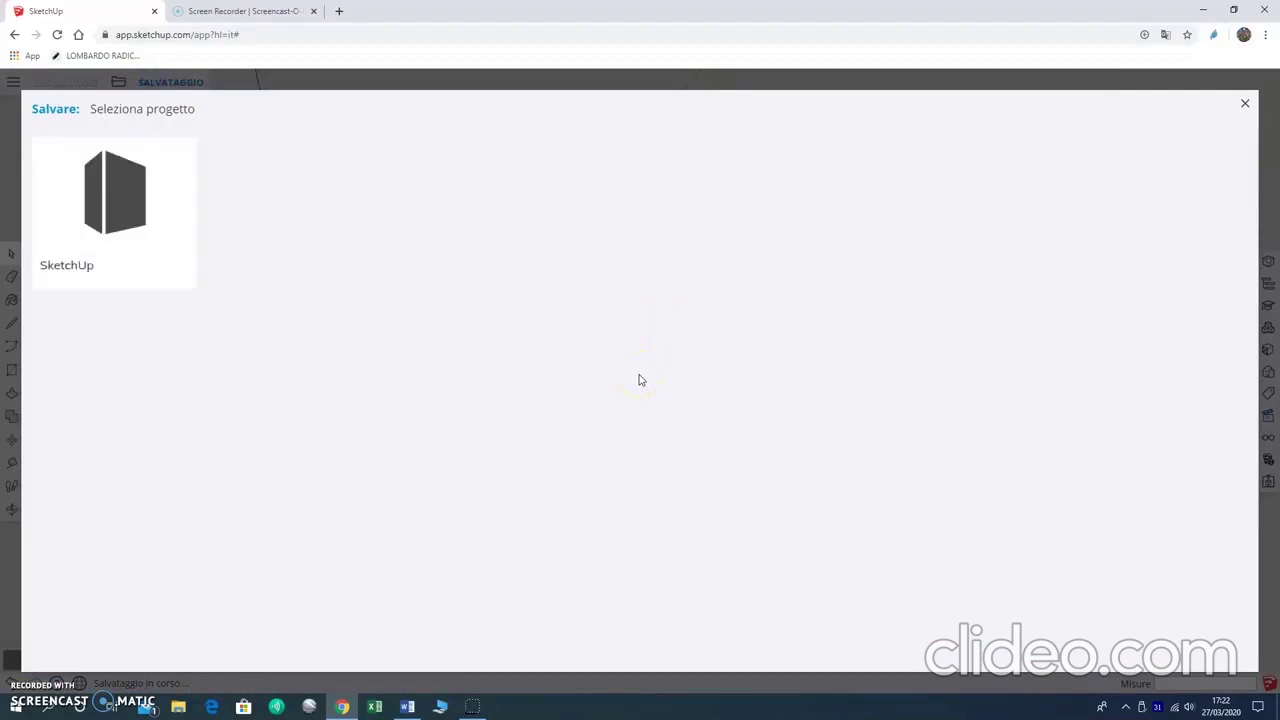
left_click(120, 210)
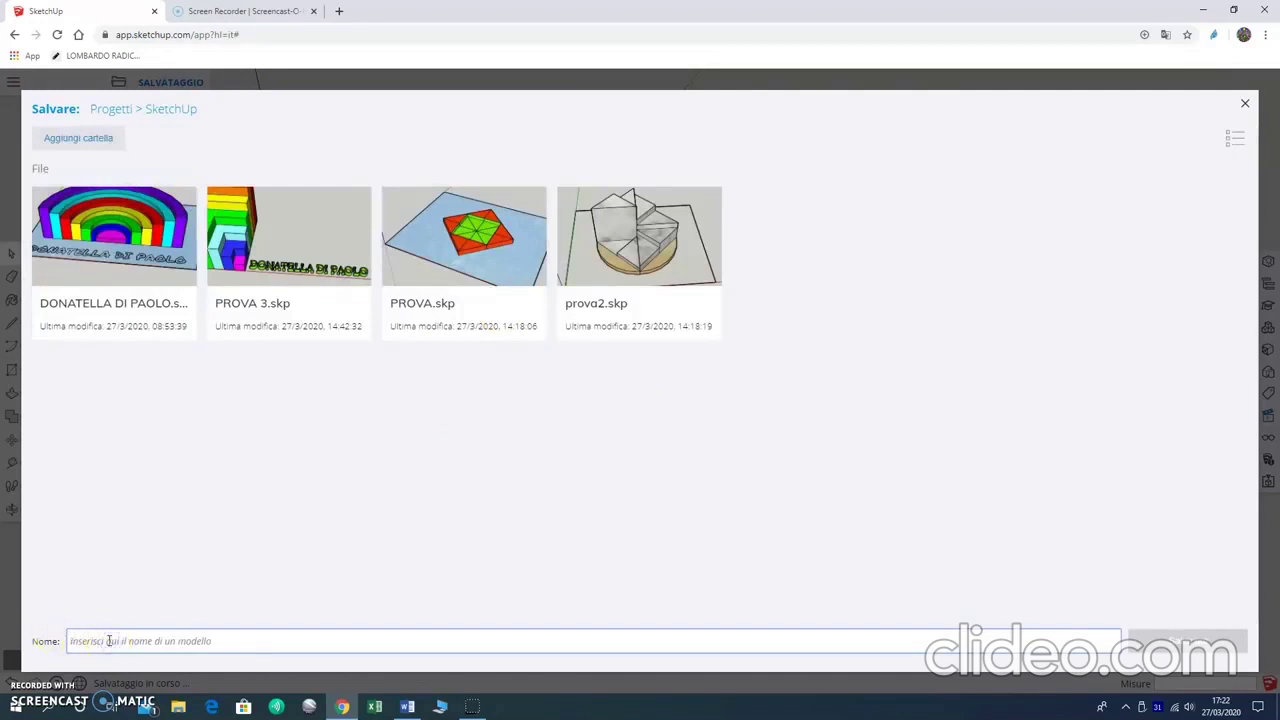
type("PROVA TAV 1")
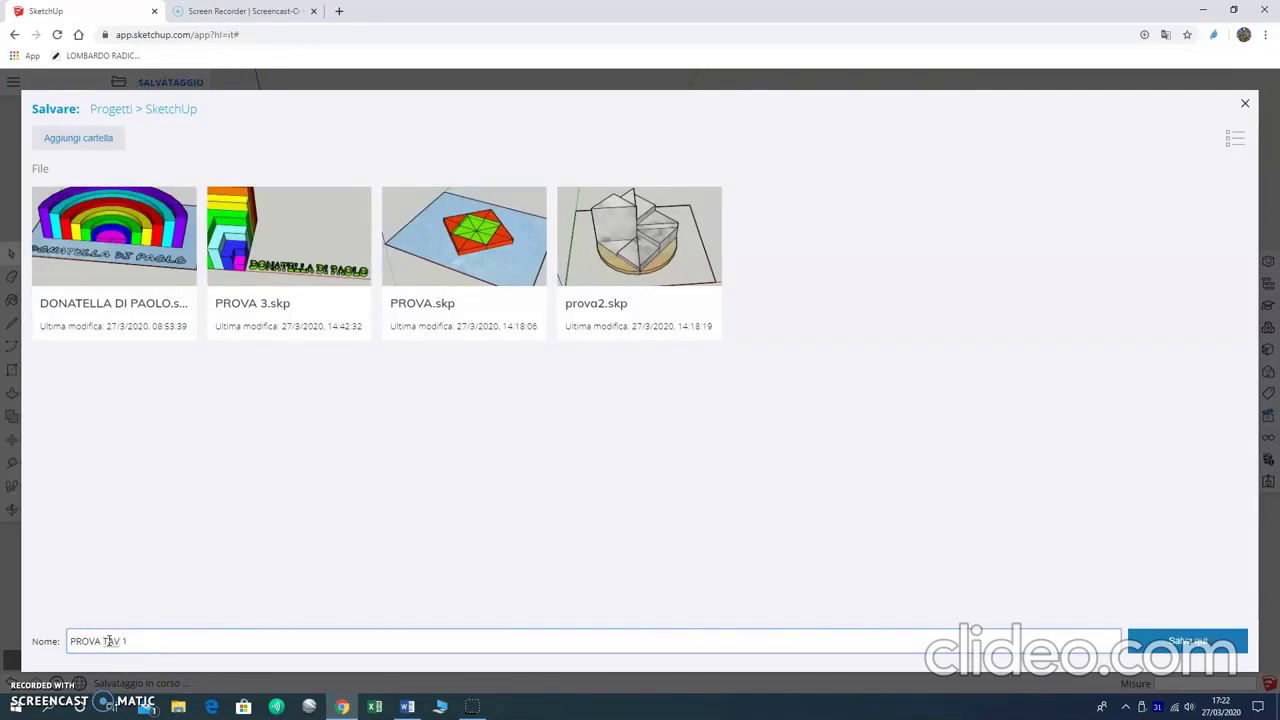
left_click(1183, 640)
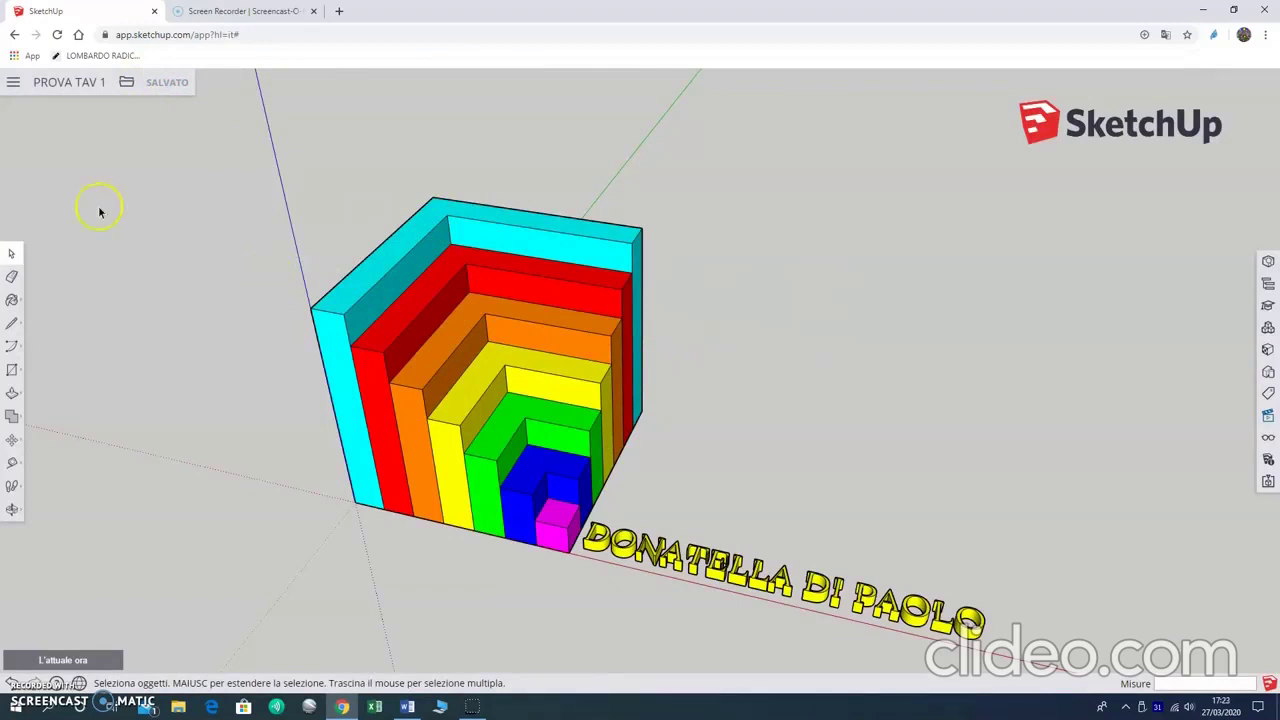
- Export the current view as a 1920 × 937 PNG image and confirm the export
left_click(126, 83)
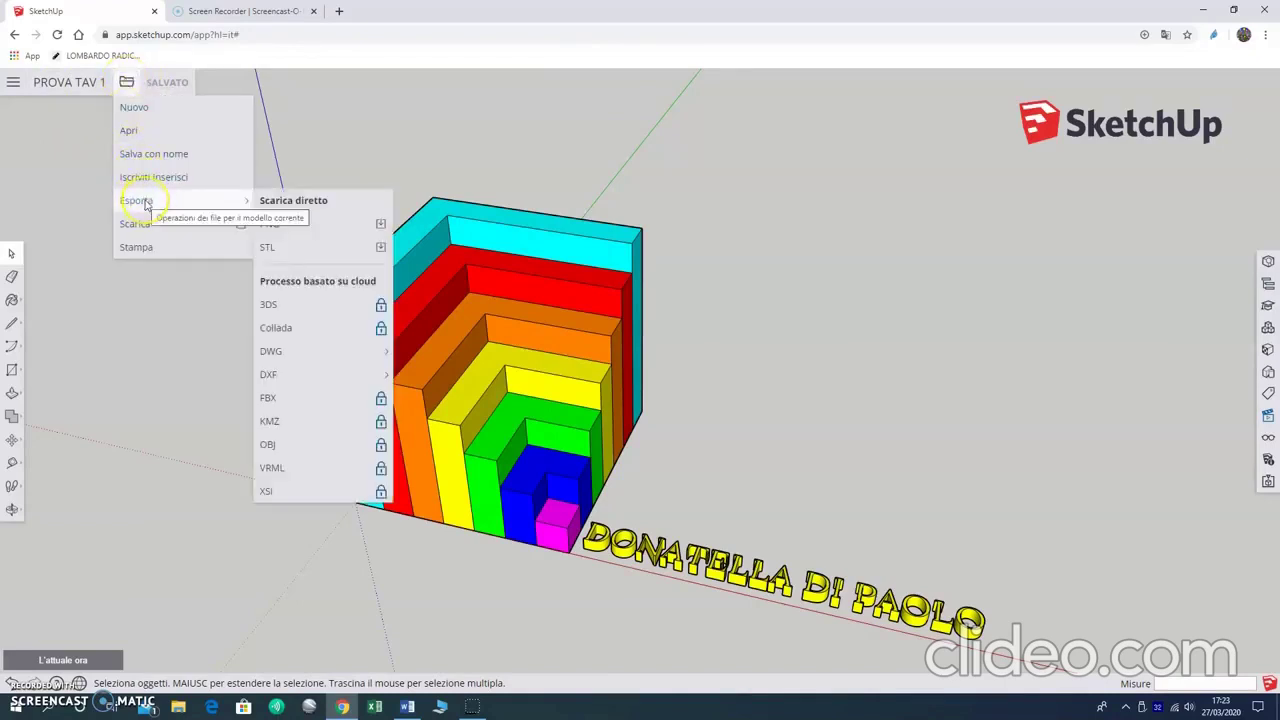
mouse_move(137, 200)
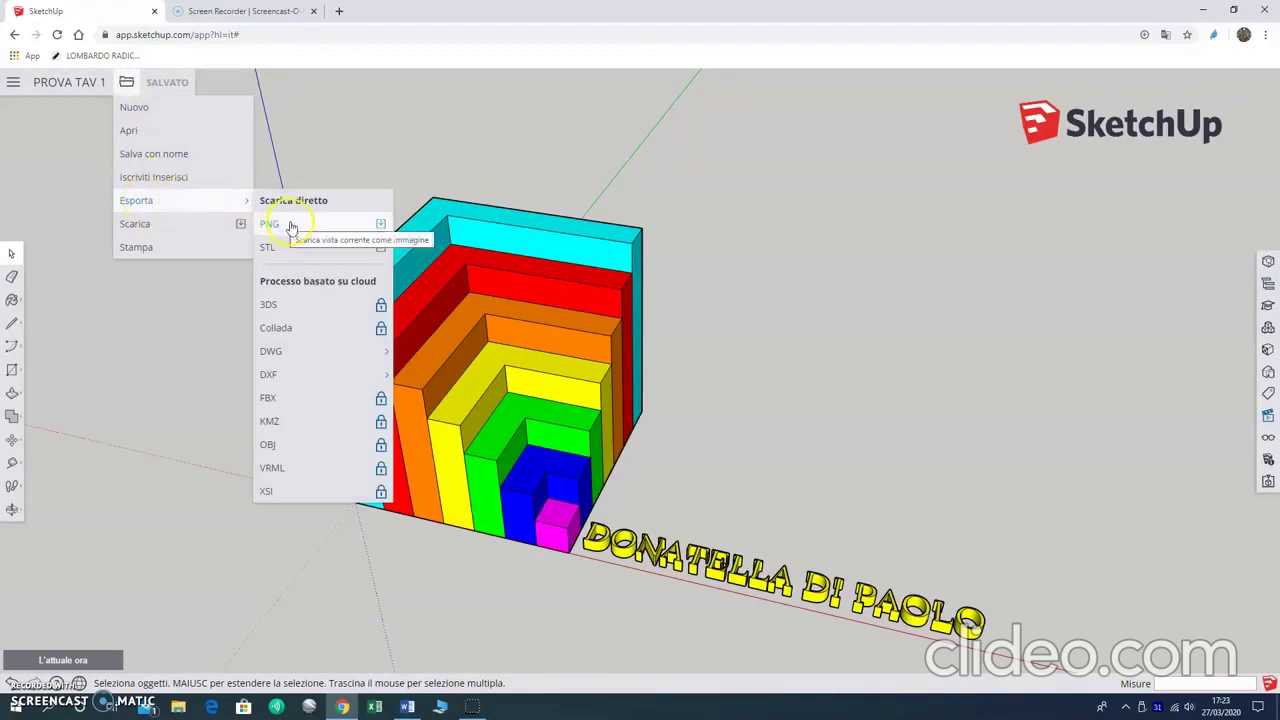
left_click(291, 228)
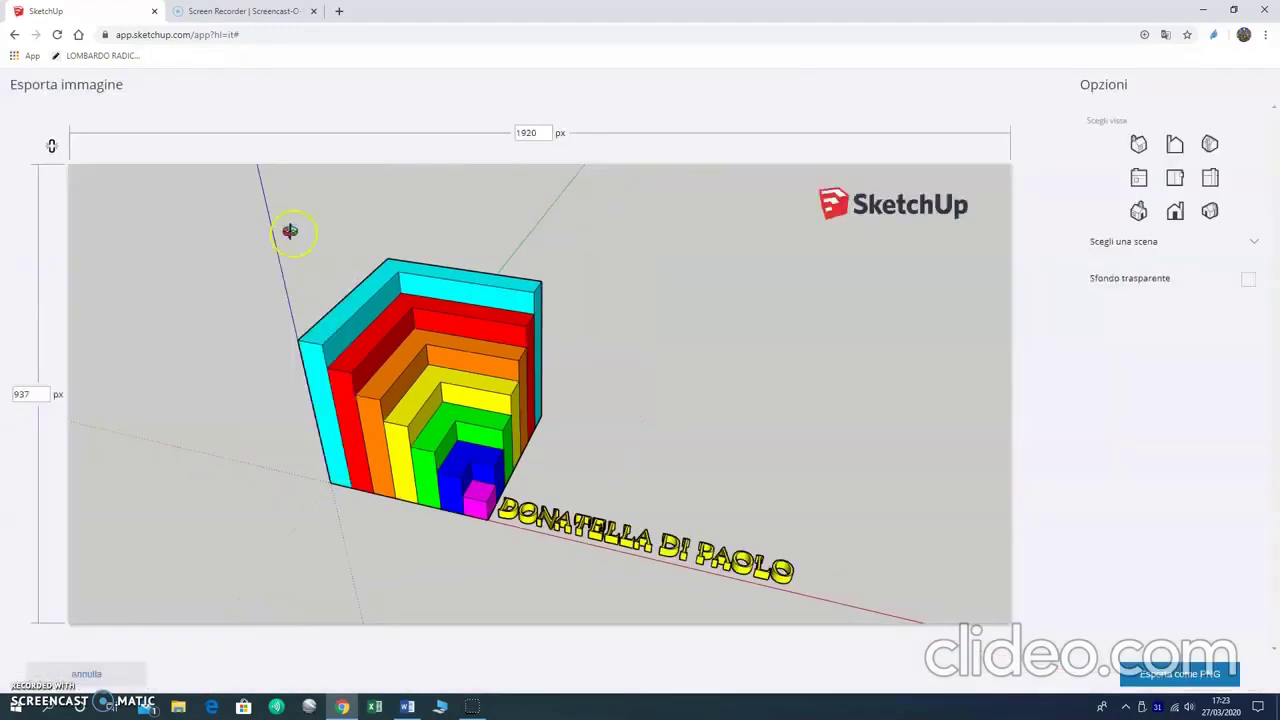
left_click(527, 133)
left_click(18, 390)
left_click(1177, 673)
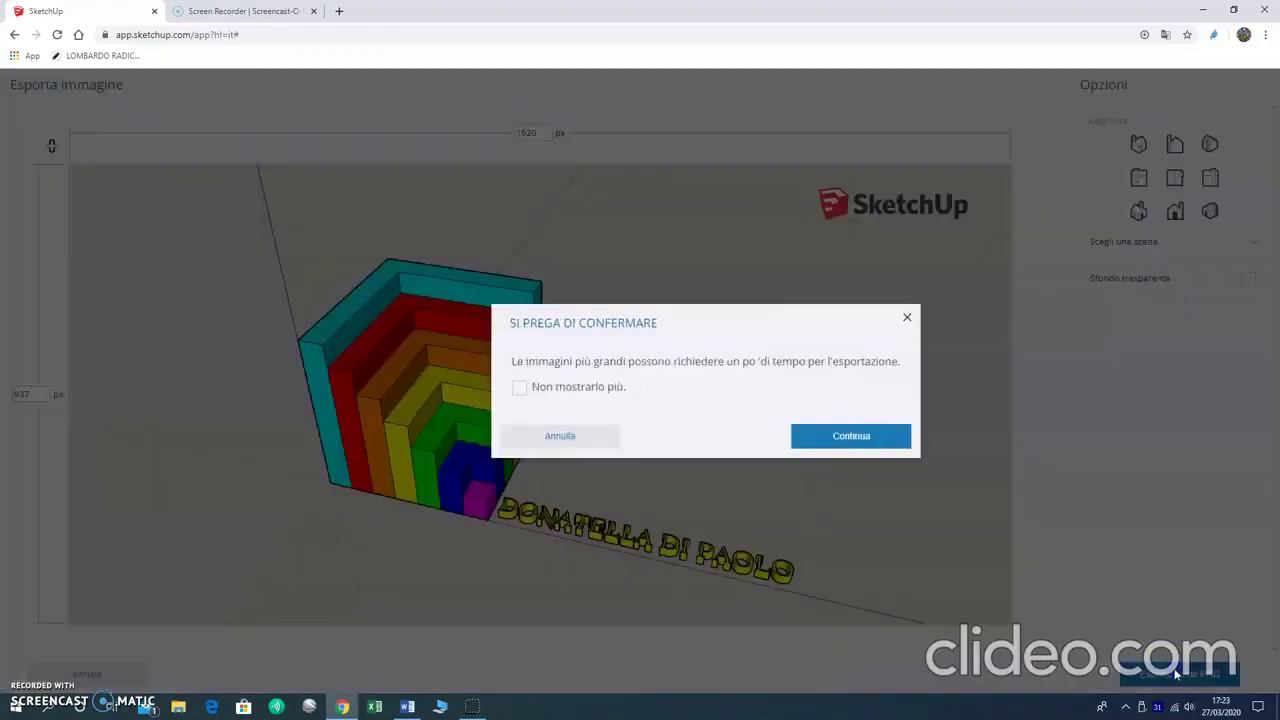
left_click(821, 438)
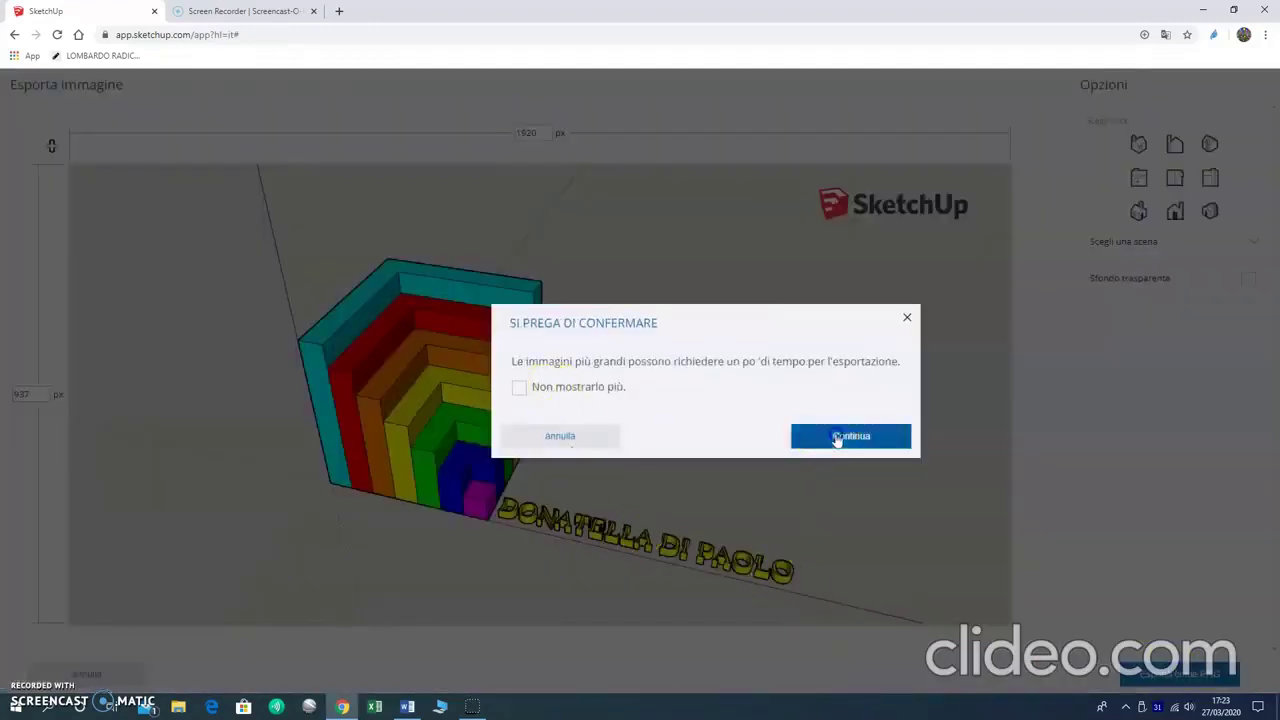